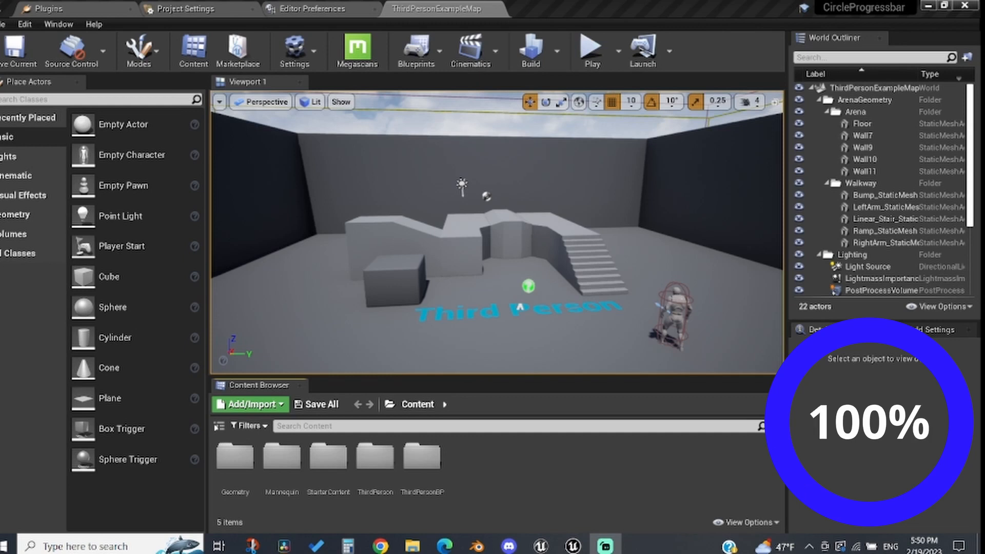
Step: Create a new material in the Content folder named RoundProgresBar and open it
right_click(504, 470)
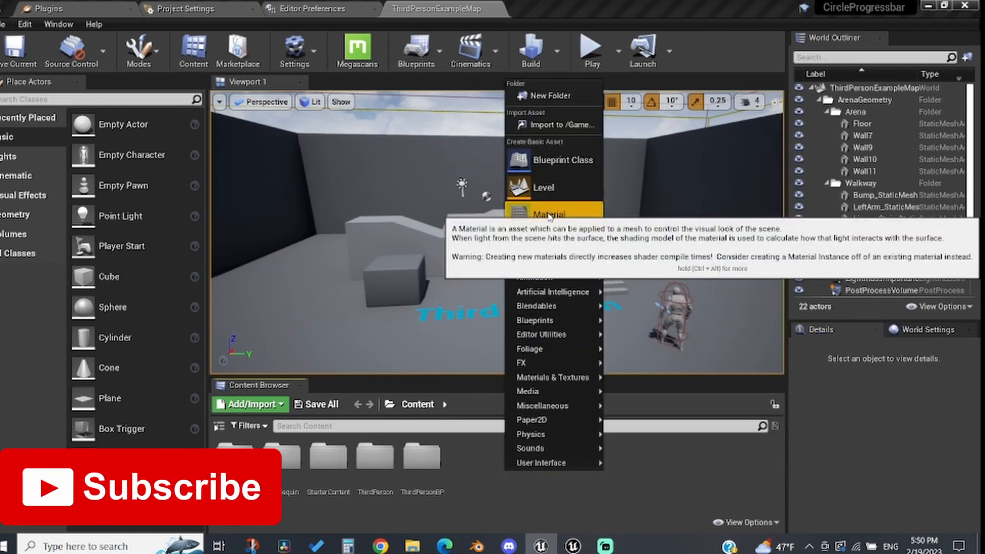
click(549, 216)
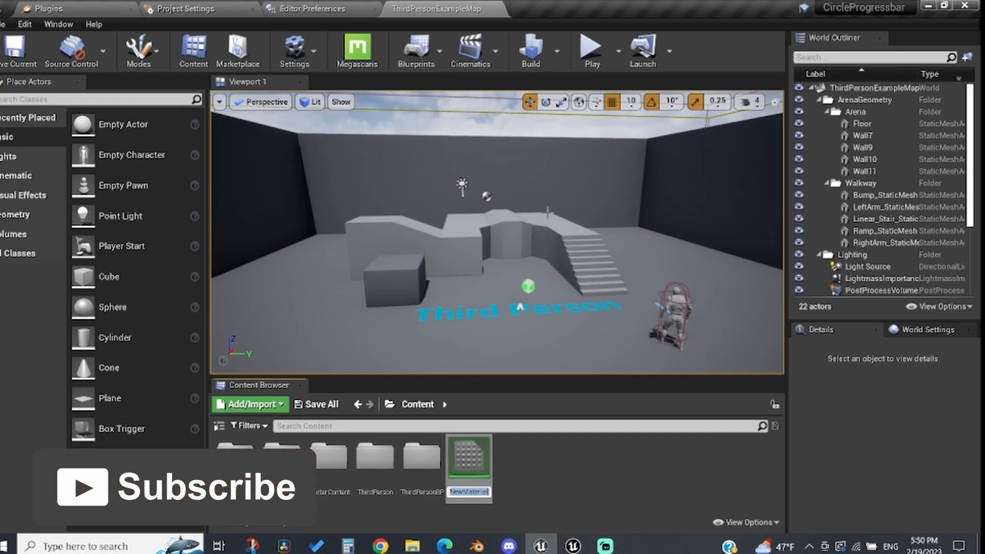
text(RoundProgr)
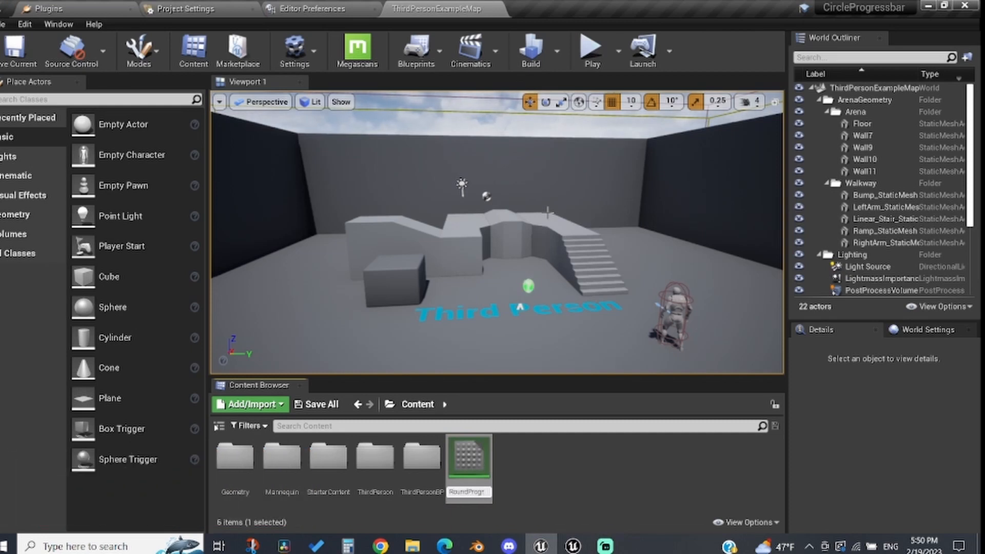
key(Return)
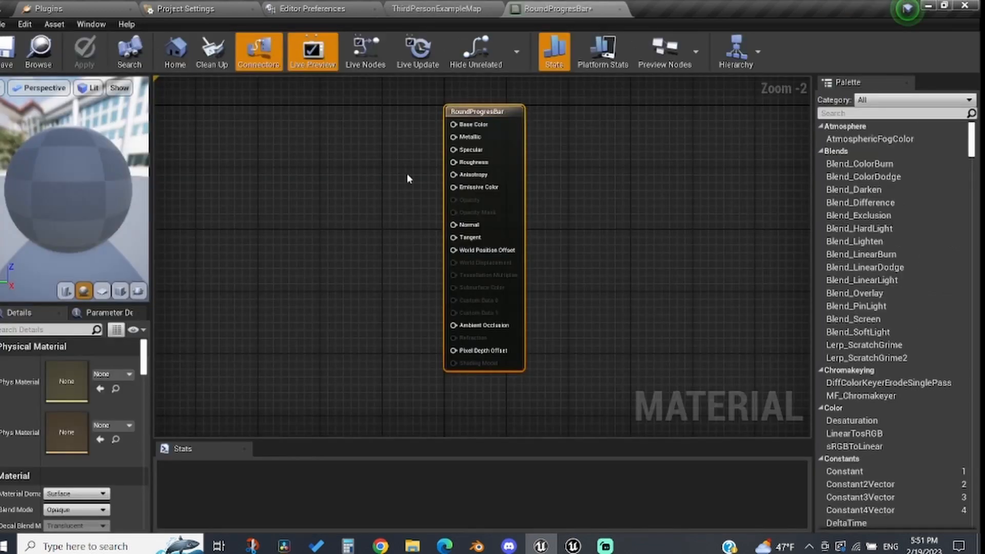
Step: Set the material's domain to User Interface and its blend mode to Translucent
scroll(43, 454, down, 1)
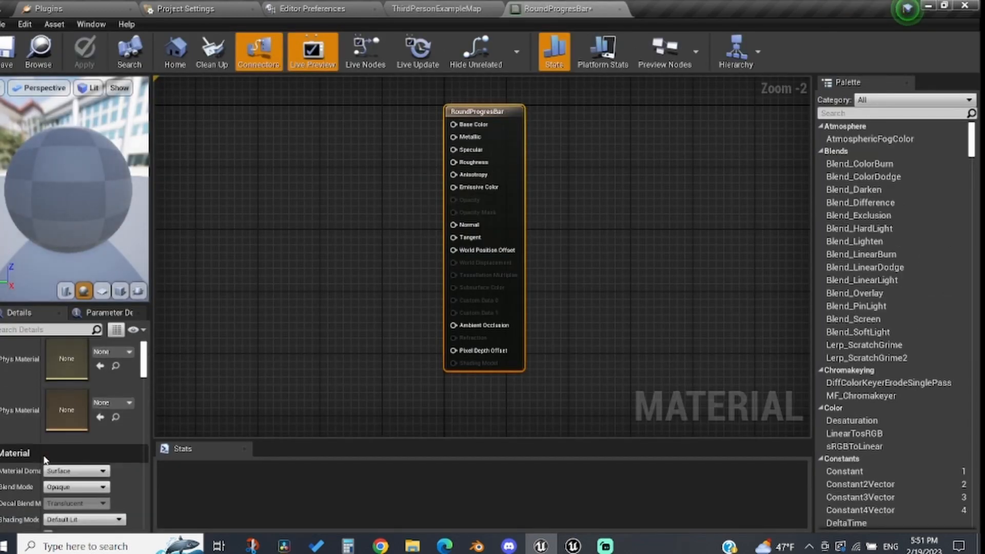
click(92, 471)
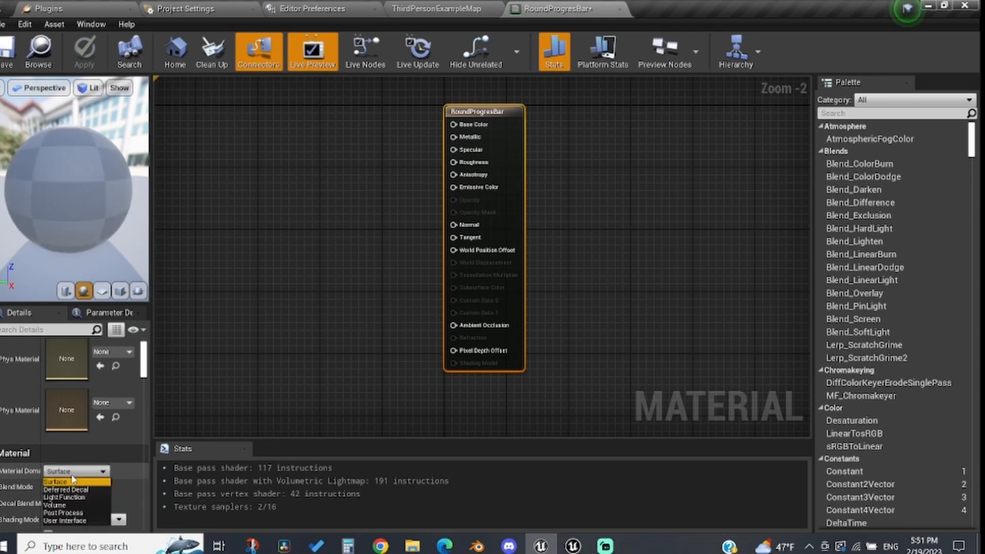
click(64, 520)
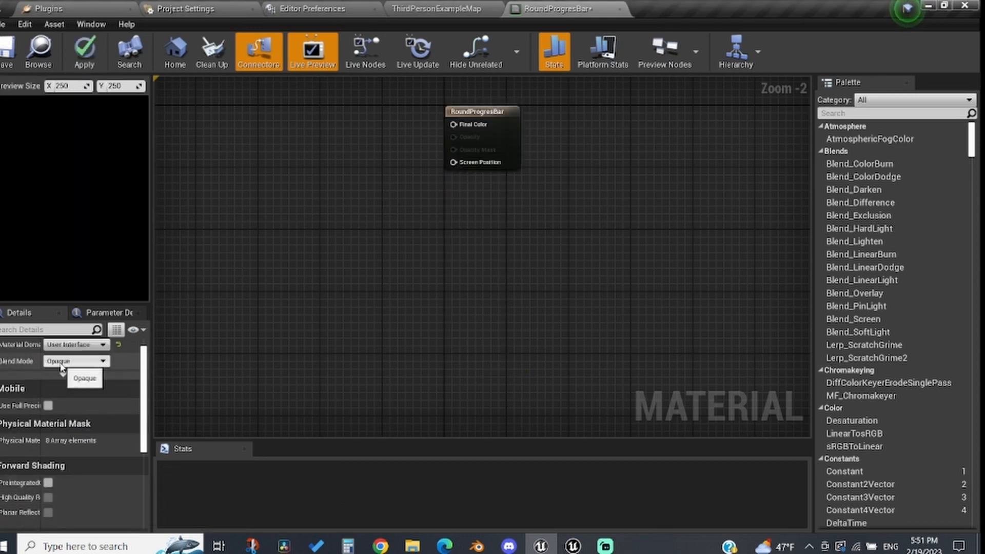
click(60, 362)
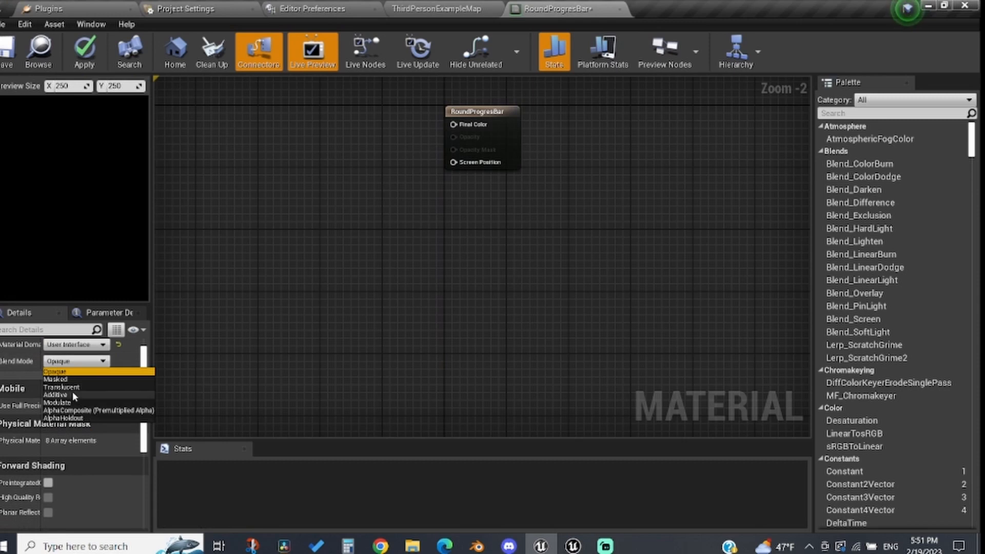
click(67, 387)
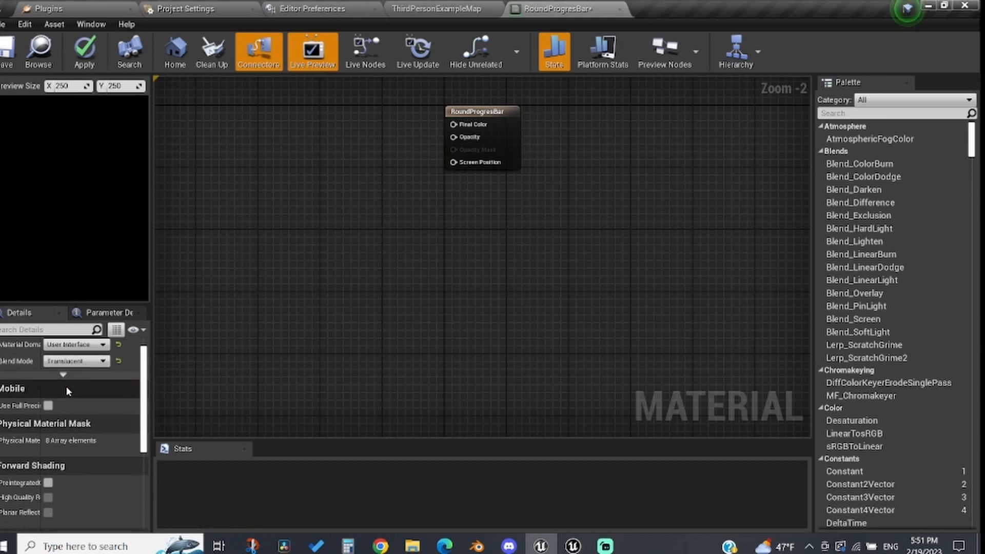
Step: Add a constant with value 1 and connect it to Final Color
right_drag(312, 153, 349, 264)
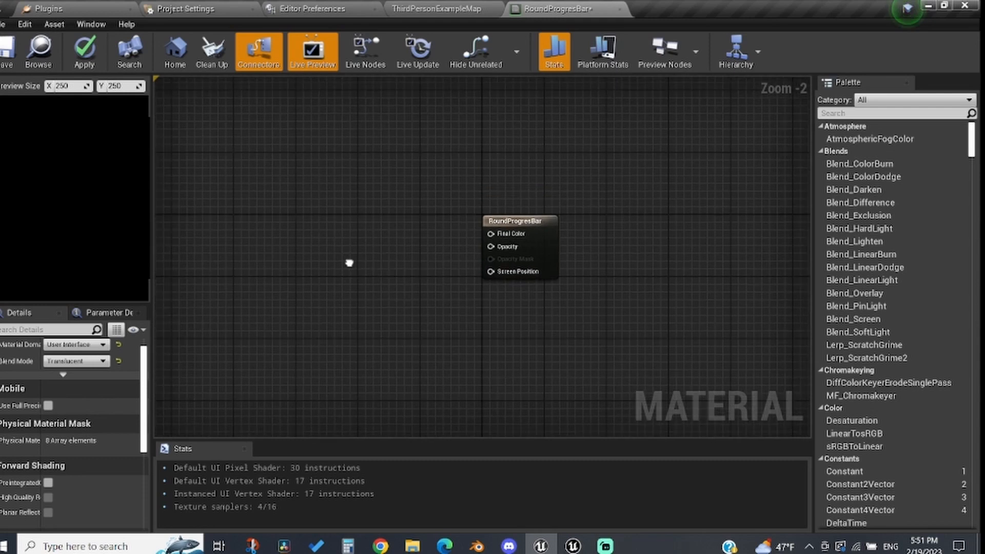
click(388, 222)
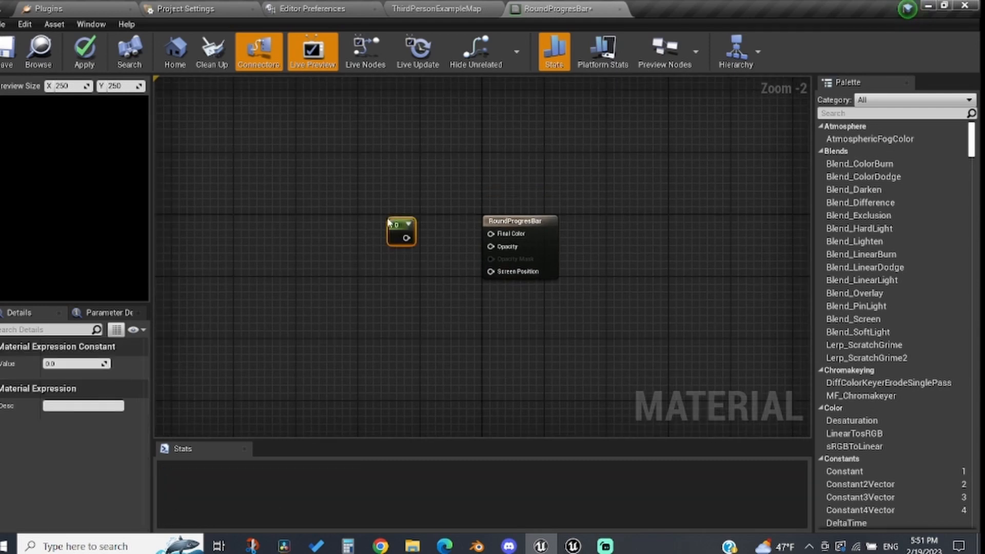
drag(395, 224, 510, 239)
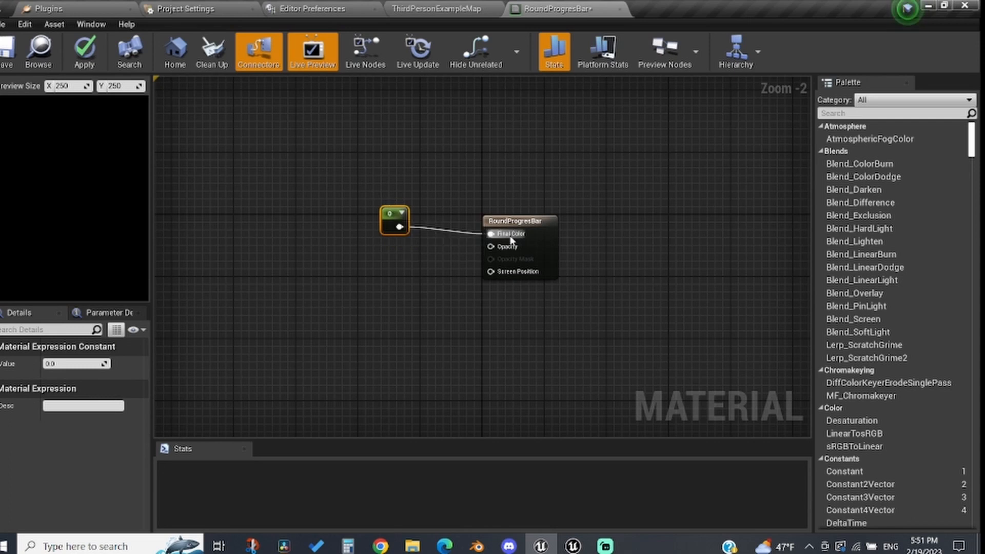
click(63, 365)
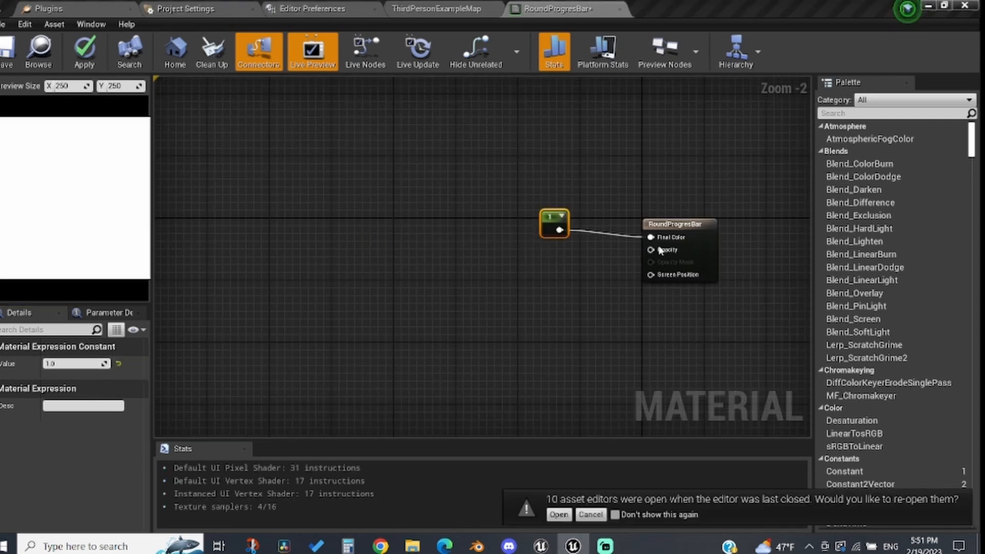
Step: Create a Multiply node connected to the Opacity input
drag(654, 250, 532, 273)
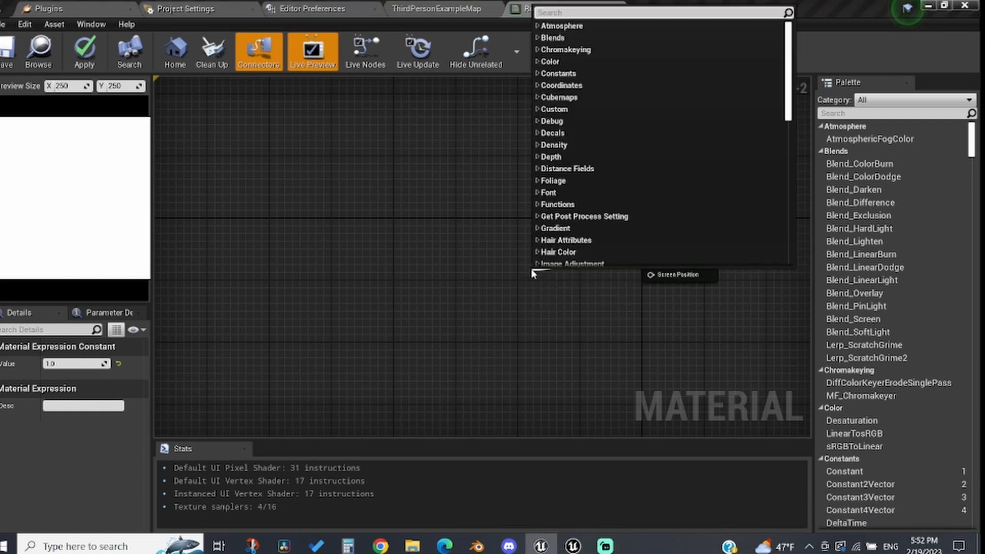
text(multiply)
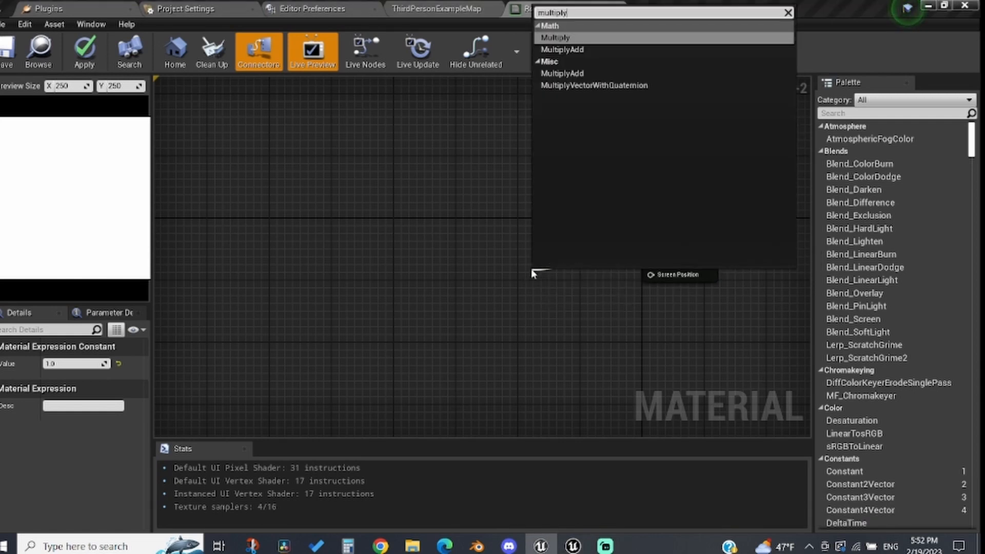
key(Return)
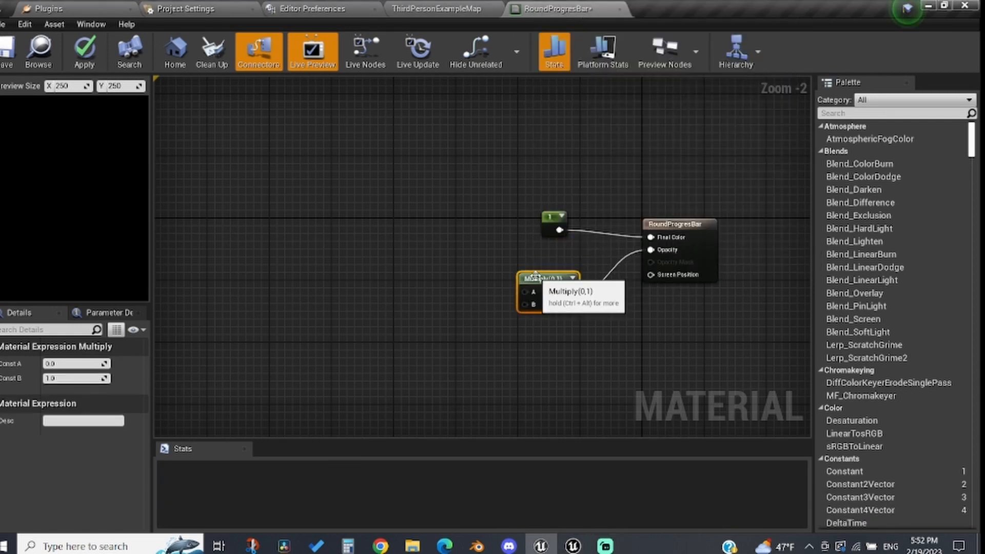
Step: Place two constant nodes to the left of the Multiply node
click(342, 275)
click(321, 334)
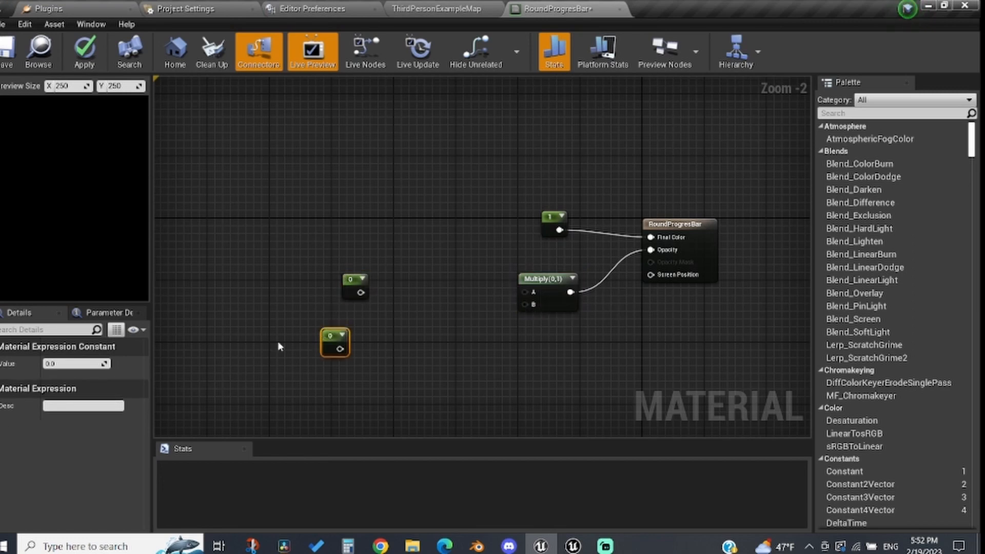
click(236, 371)
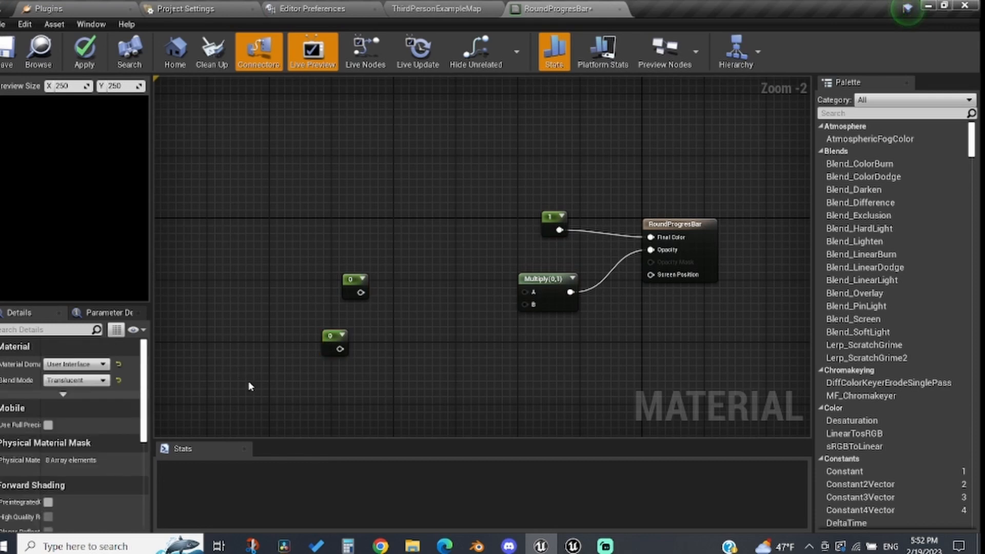
Step: Add a scalar parameter named Thickness below the constants
click(249, 385)
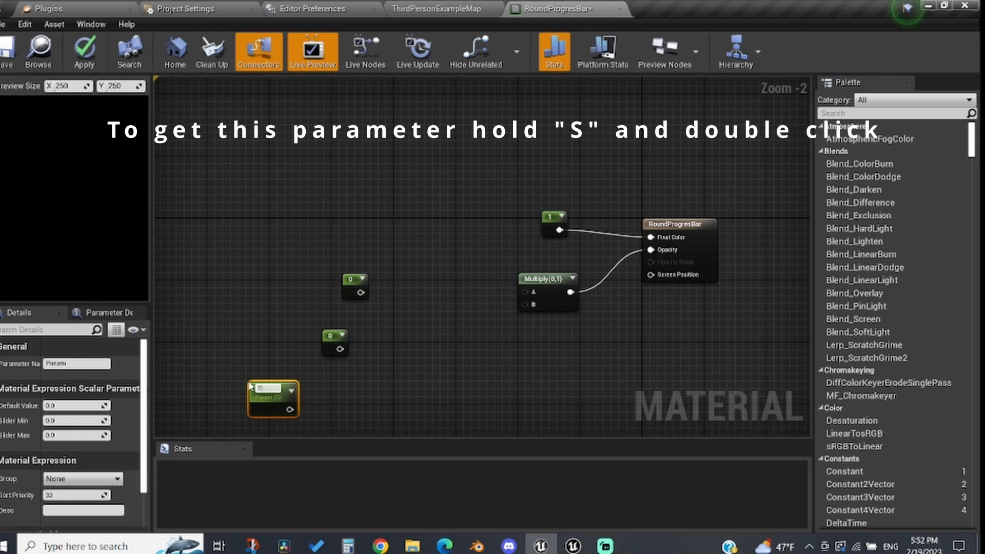
text(Thickness)
key(Return)
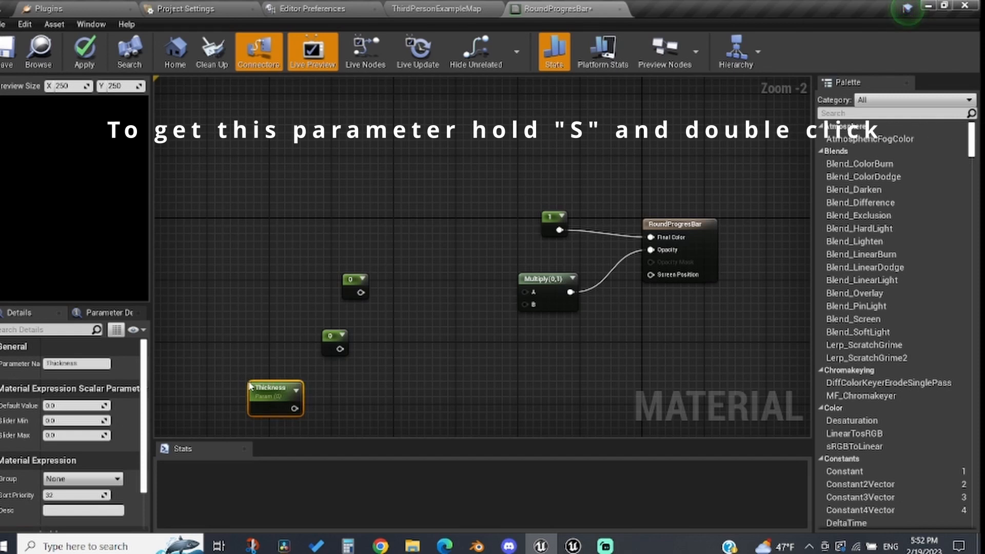
drag(279, 390, 260, 389)
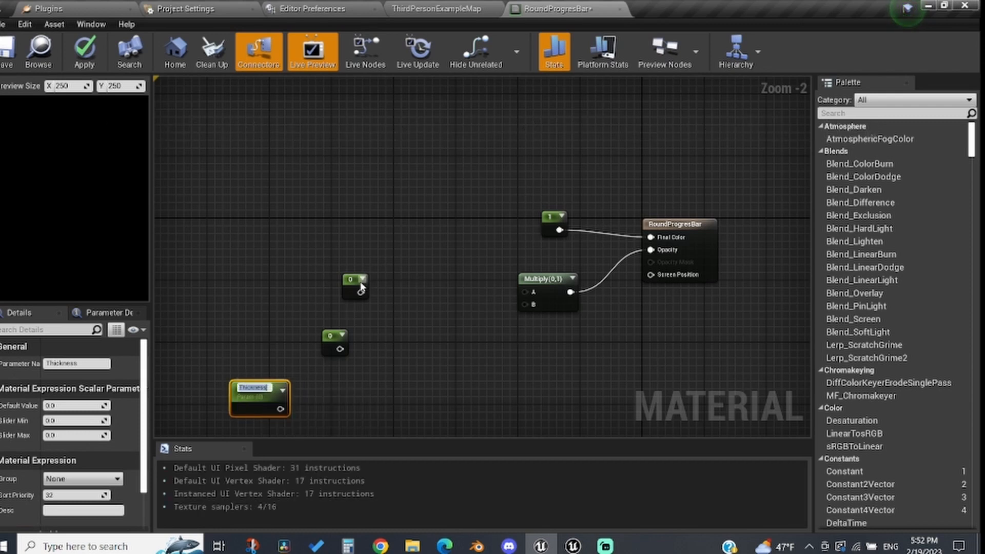
Step: Move the upper constant node further left and up
drag(363, 287, 283, 272)
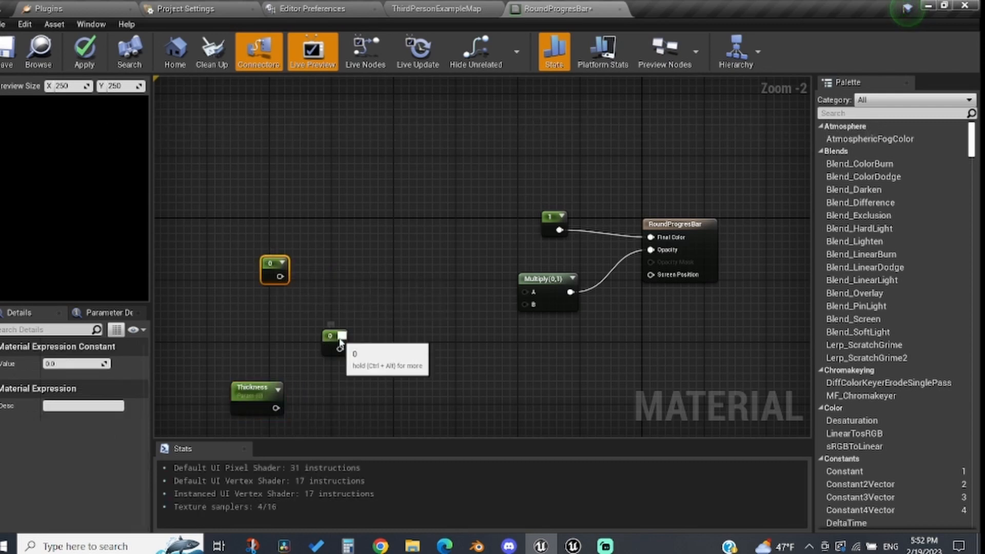
click(341, 337)
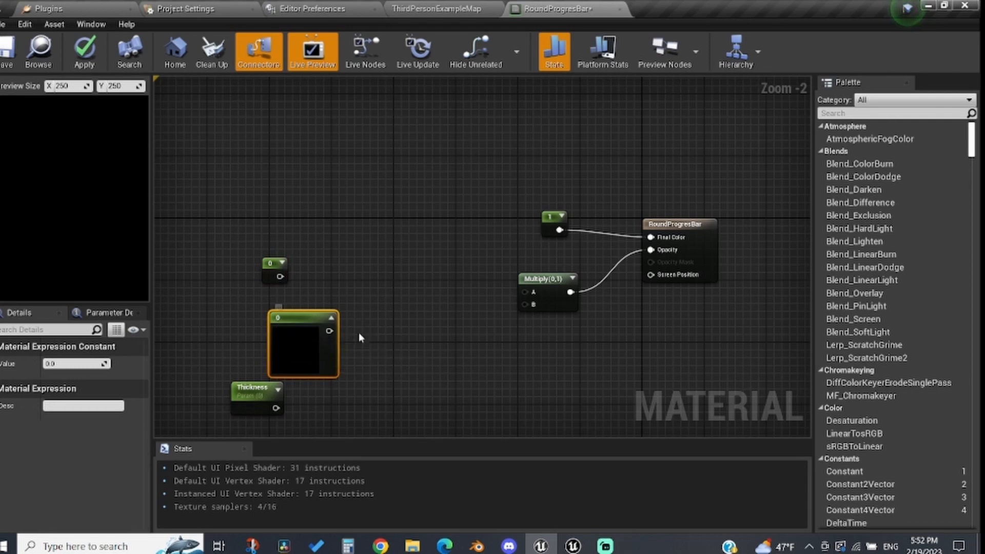
click(332, 319)
Step: Add two RadialGradientExponential nodes, one above the other
right_click(343, 275)
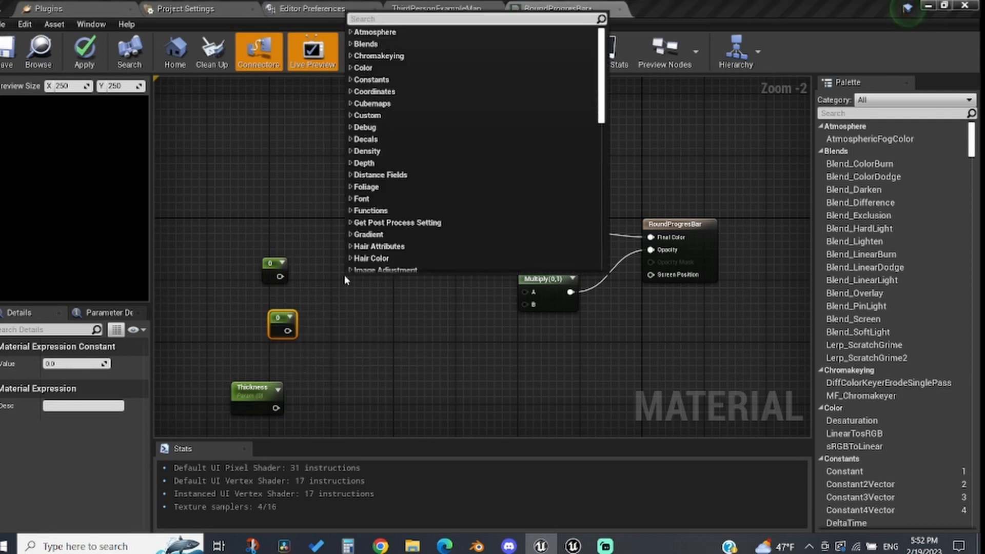
text(radialgrad)
key(Return)
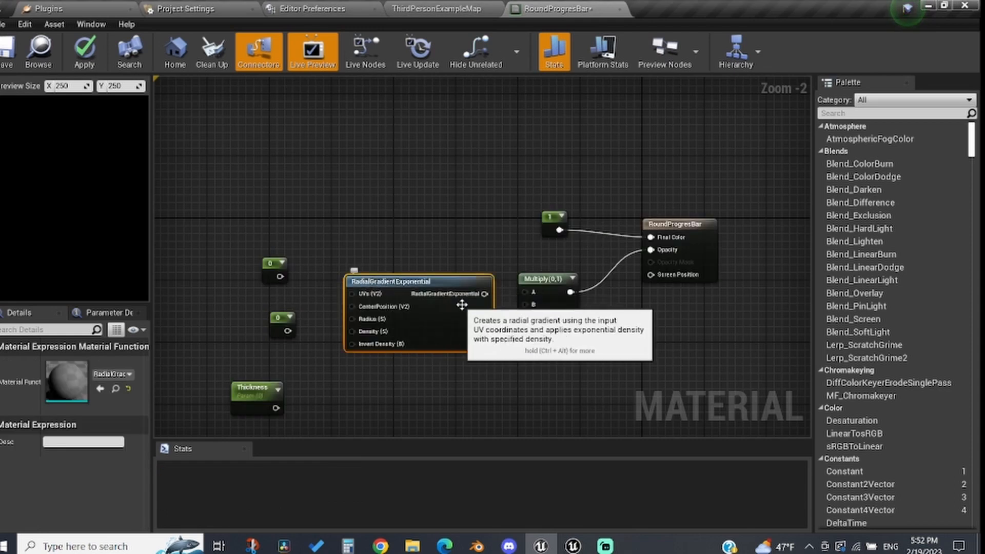
drag(421, 279, 415, 214)
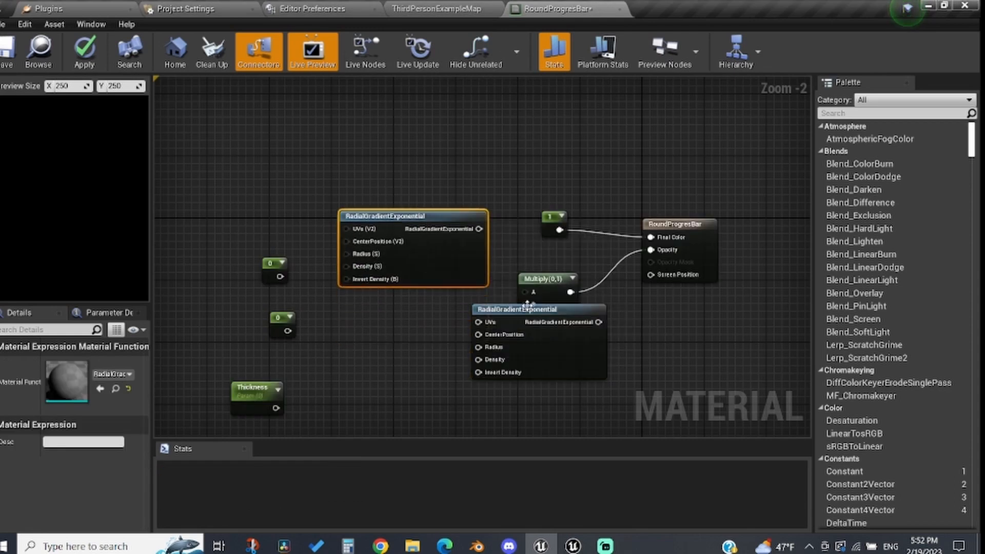
drag(504, 312, 347, 358)
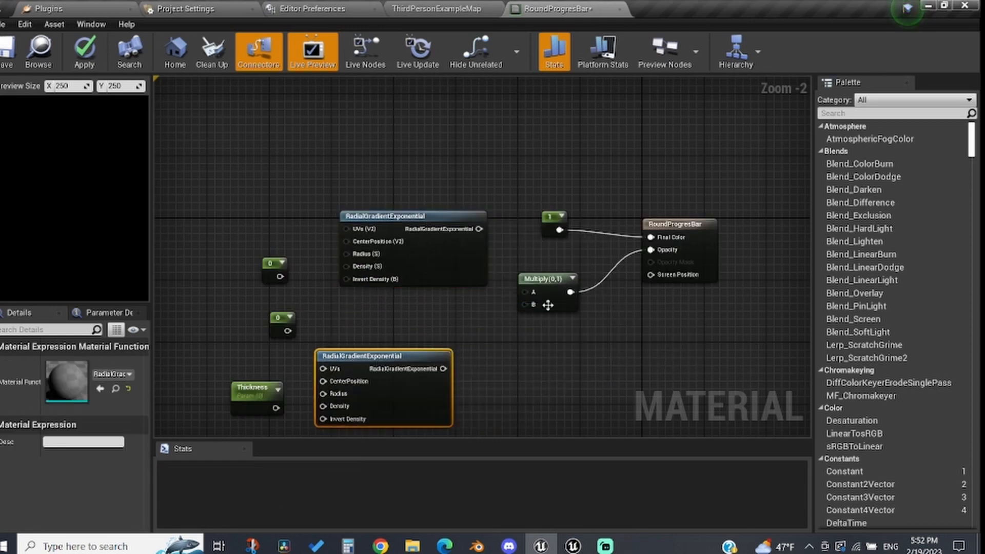
Step: Rearrange the nodes and add a Subtract node to the right of the radial gradients
drag(234, 206, 382, 414)
right_drag(388, 335, 388, 195)
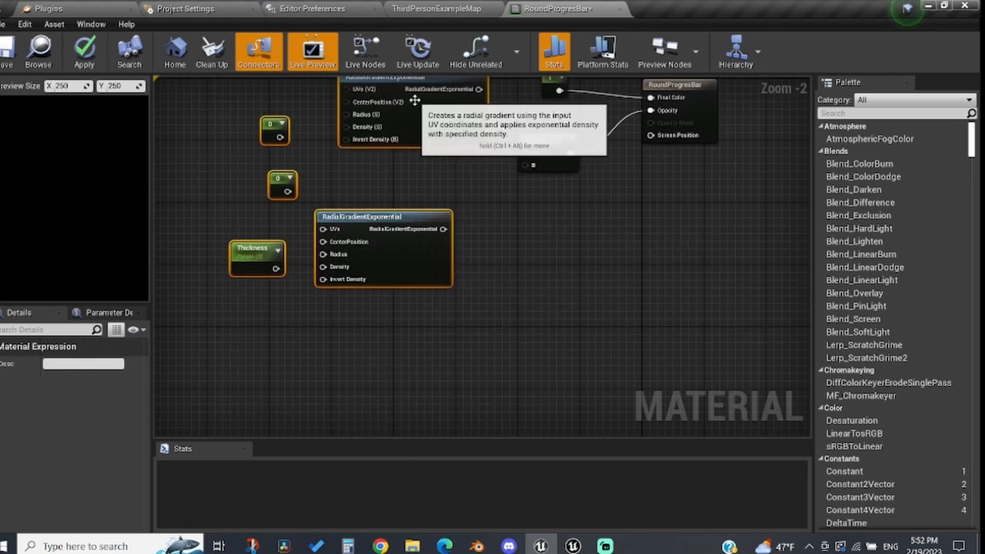
drag(417, 117, 263, 271)
right_click(466, 224)
text(subtre)
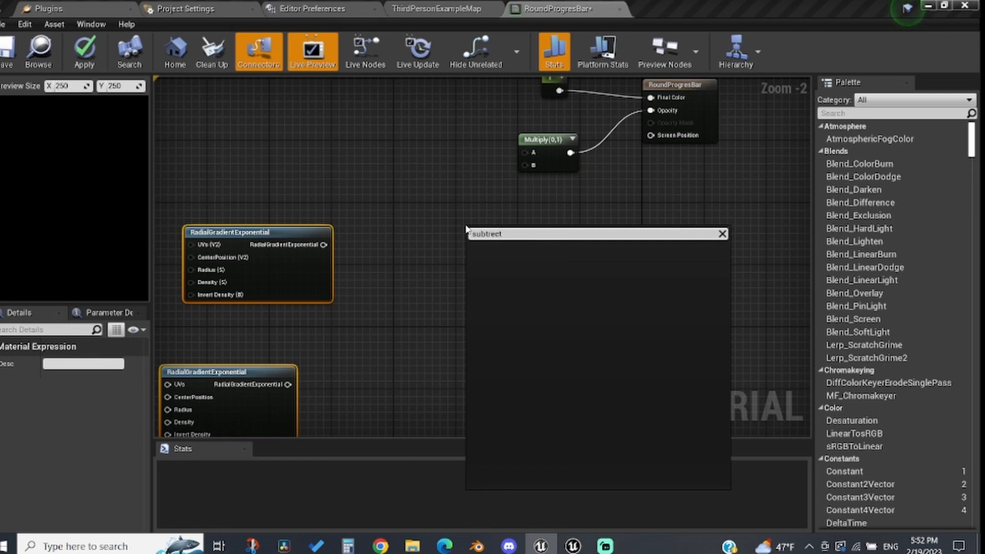
text(ct)
key(BackSpace)
key(BackSpace)
key(BackSpace)
key(Return)
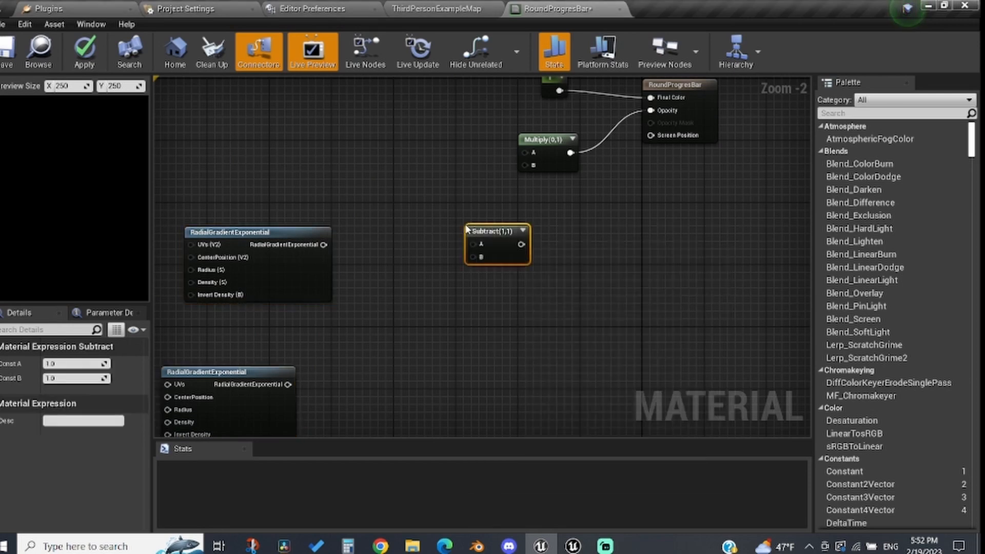
drag(482, 232, 416, 232)
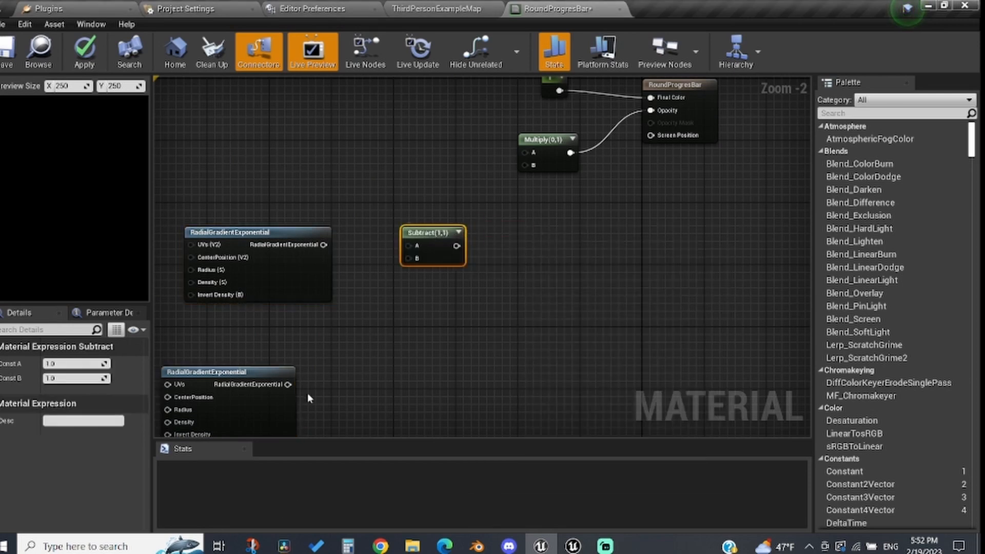
Step: Connect the upper gradient to Subtract input A and the lower gradient to input B
drag(288, 384, 413, 263)
click(408, 258)
drag(307, 247, 530, 167)
right_drag(304, 344, 632, 300)
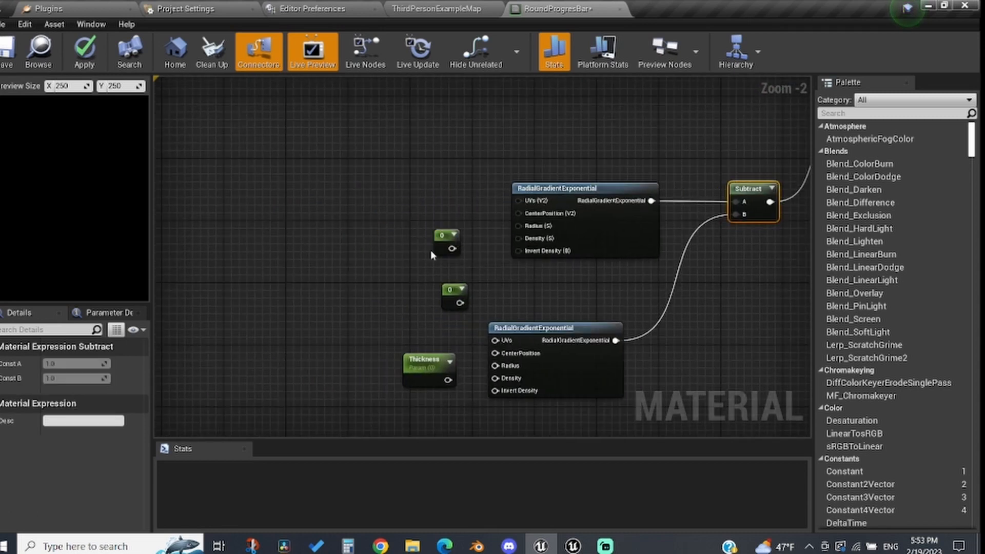
Step: Connect the upper constant to the upper gradient's Radius and move the Thickness parameter leftward
drag(447, 237, 393, 214)
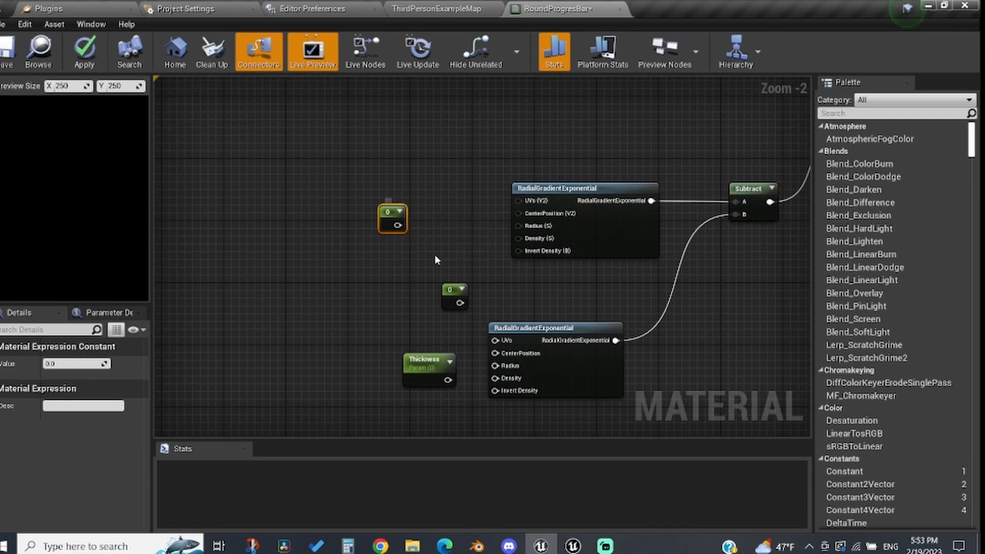
drag(453, 295, 397, 286)
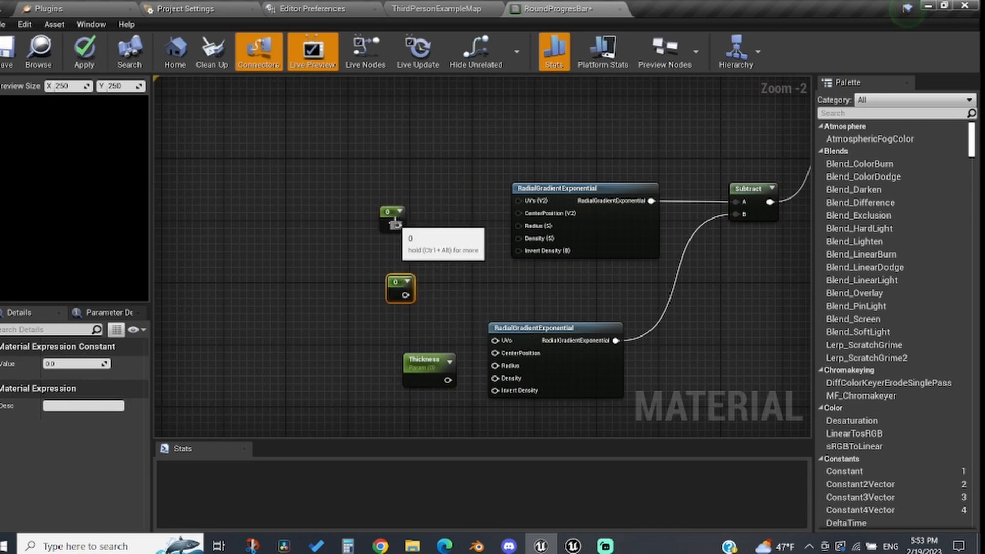
drag(397, 225, 538, 229)
drag(423, 364, 308, 363)
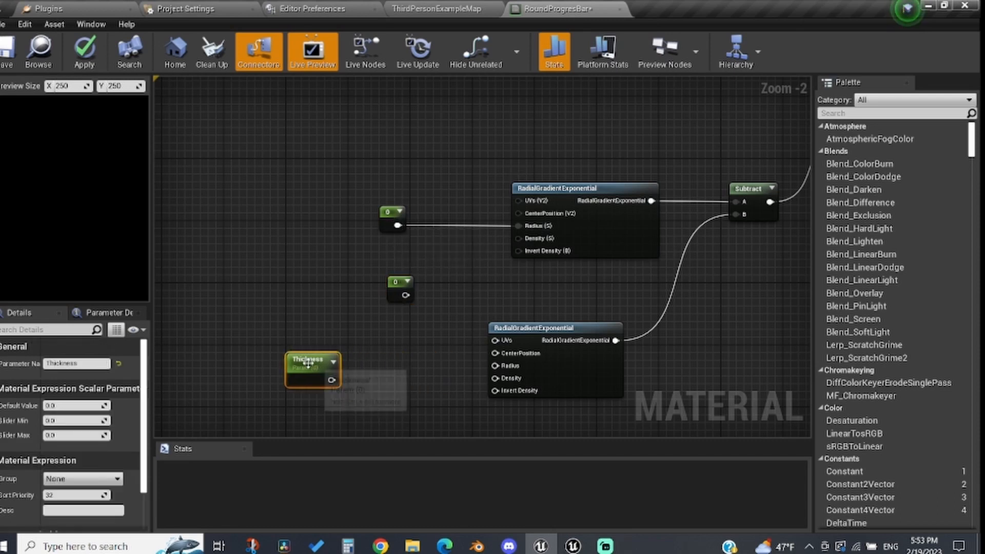
Step: Add a Subtract node that takes the upper radius constant minus Thickness, and feed its result into the lower gradient's Radius
right_click(392, 348)
text(subtract)
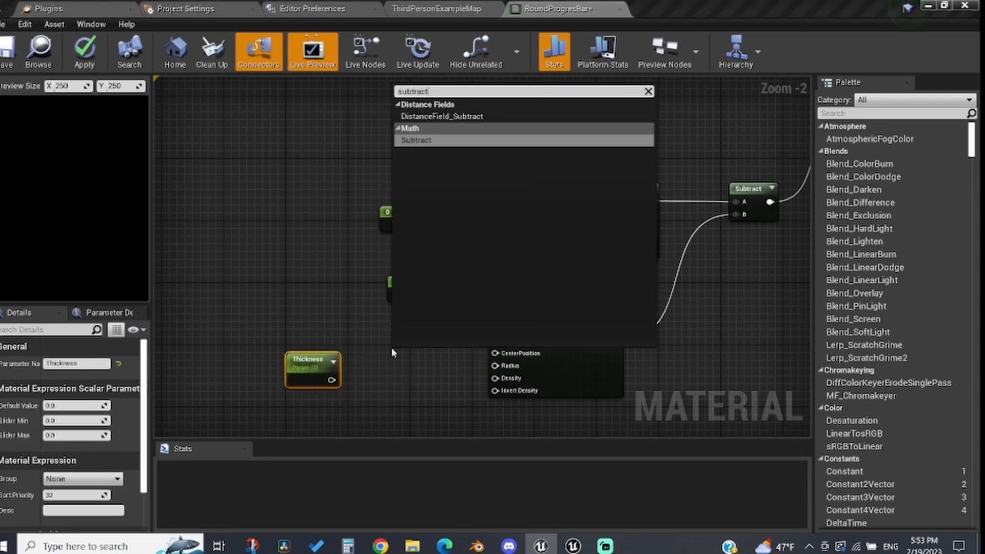
key(Return)
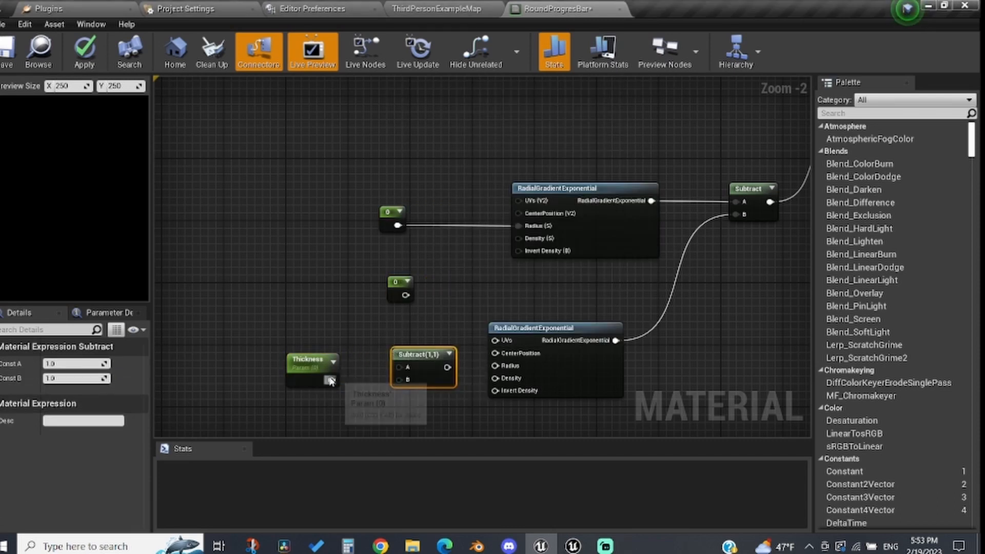
drag(328, 382, 398, 226)
drag(433, 367, 495, 365)
Step: Set the middle constant to 60 and connect it to the Density input of both radial gradients
mouse_move(406, 295)
mouse_down()
mouse_move(311, 295)
mouse_move(392, 295)
mouse_up()
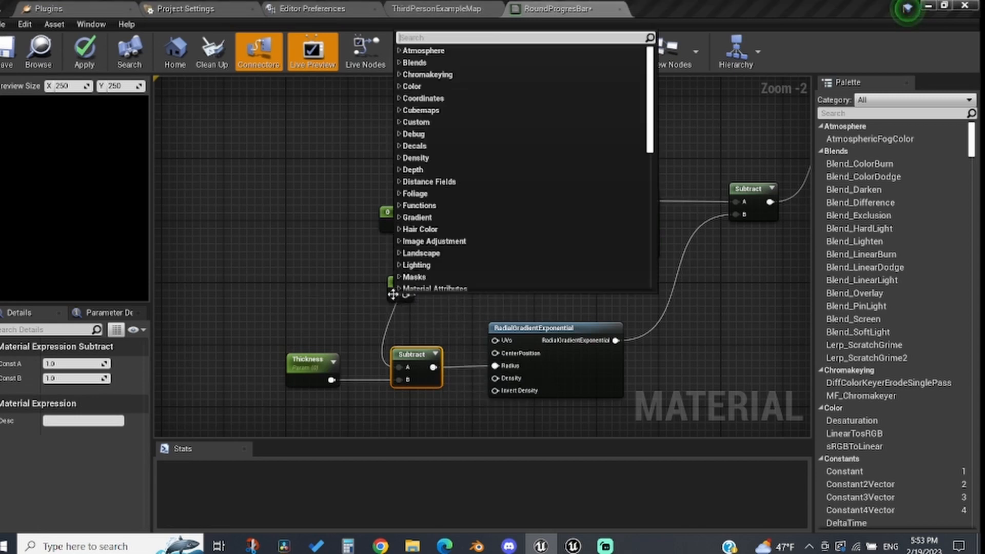
key(Escape)
click(392, 290)
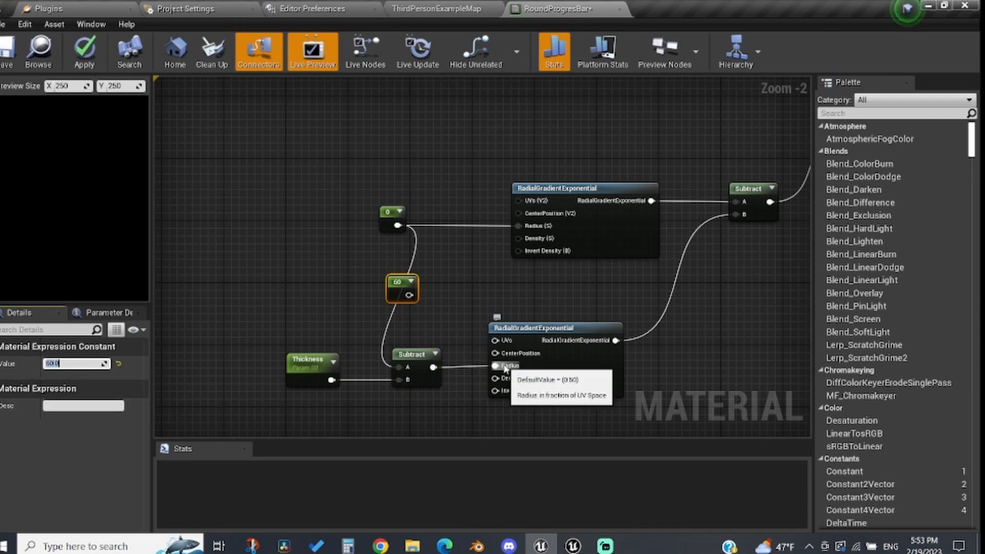
drag(409, 294, 540, 244)
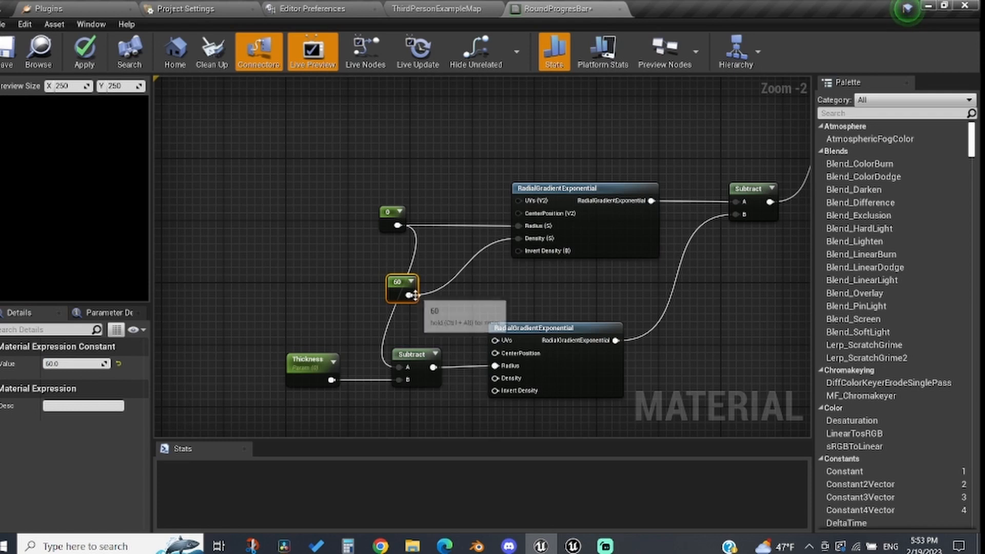
drag(408, 294, 496, 379)
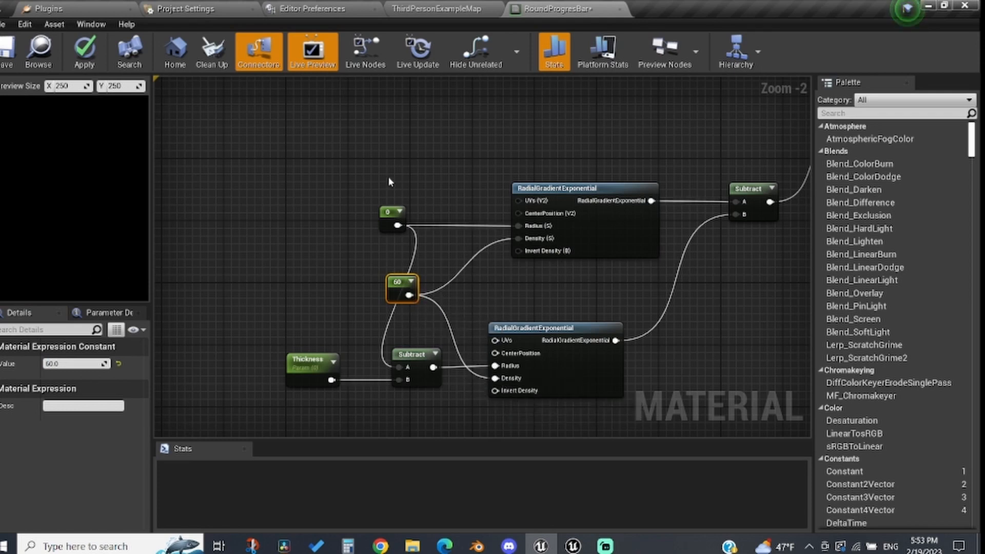
Step: Set the upper radius constant to 0.5
click(392, 217)
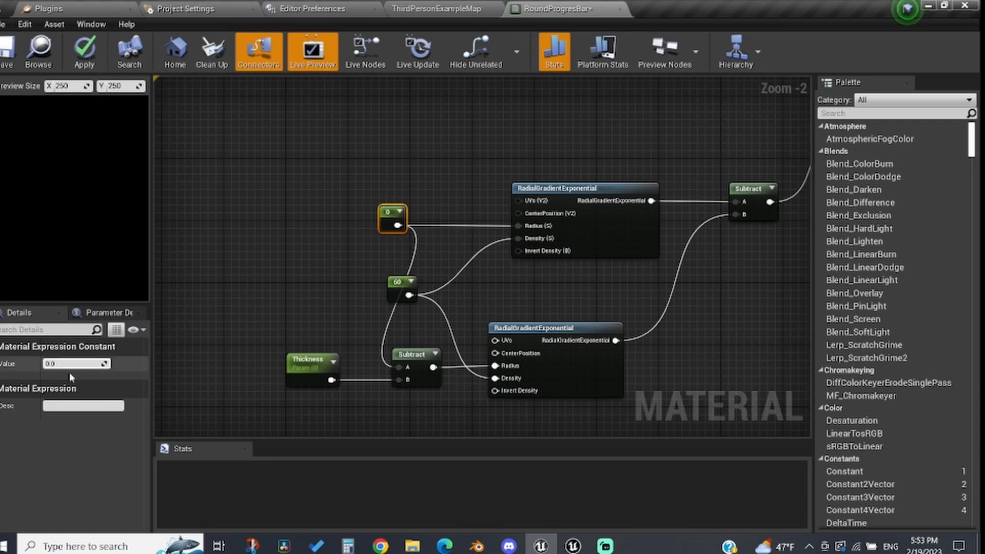
click(59, 362)
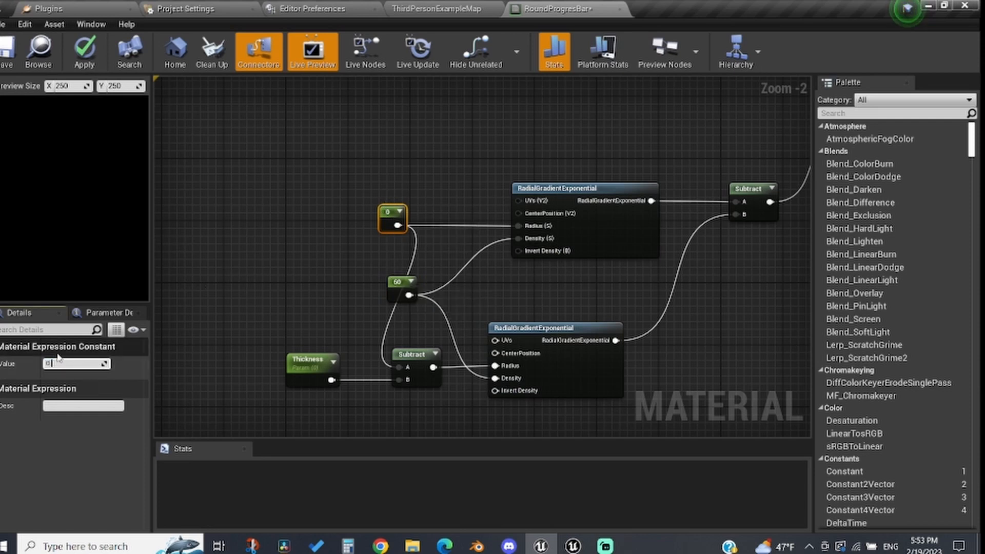
text(0.5)
key(Return)
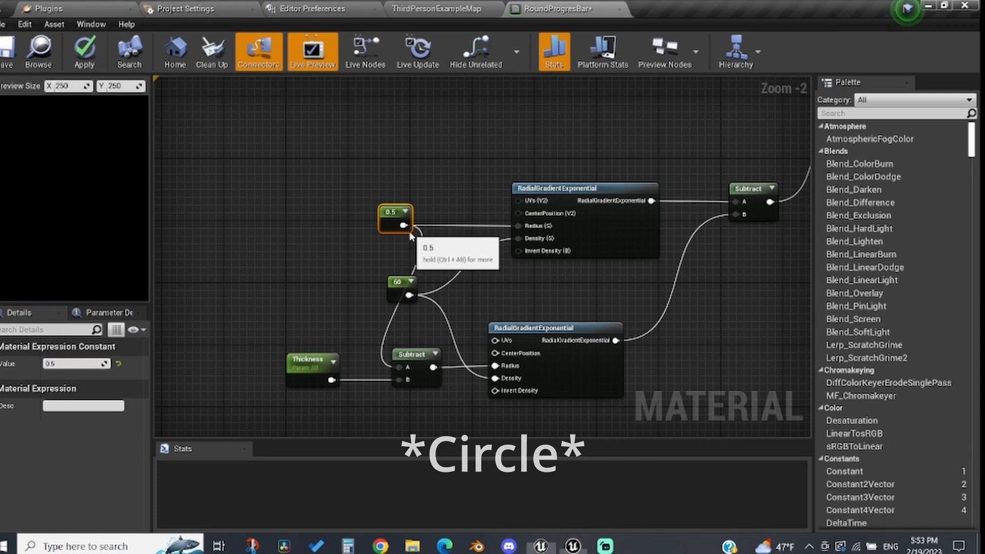
Step: Add a TextureCoordinate node in an empty area of the graph
right_drag(409, 232, 431, 460)
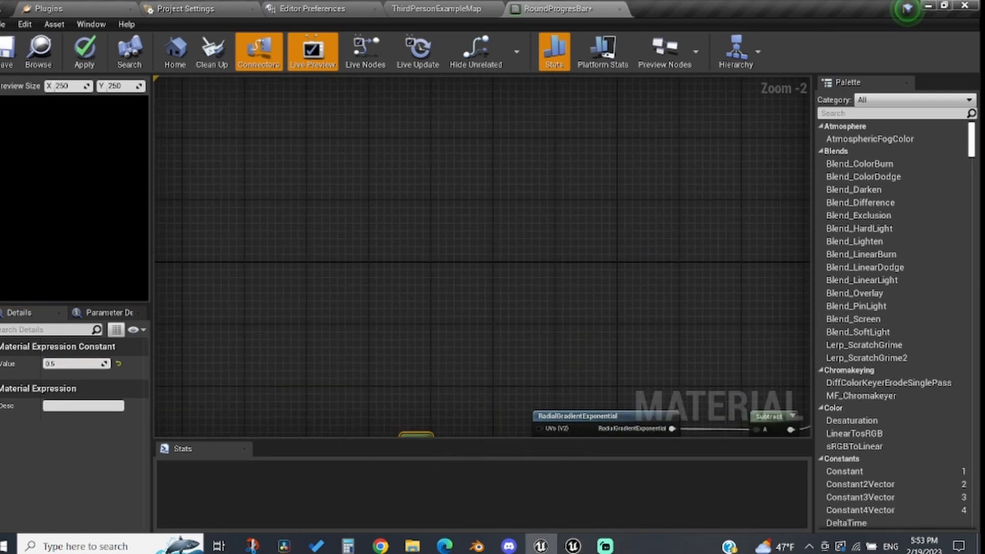
right_click(297, 226)
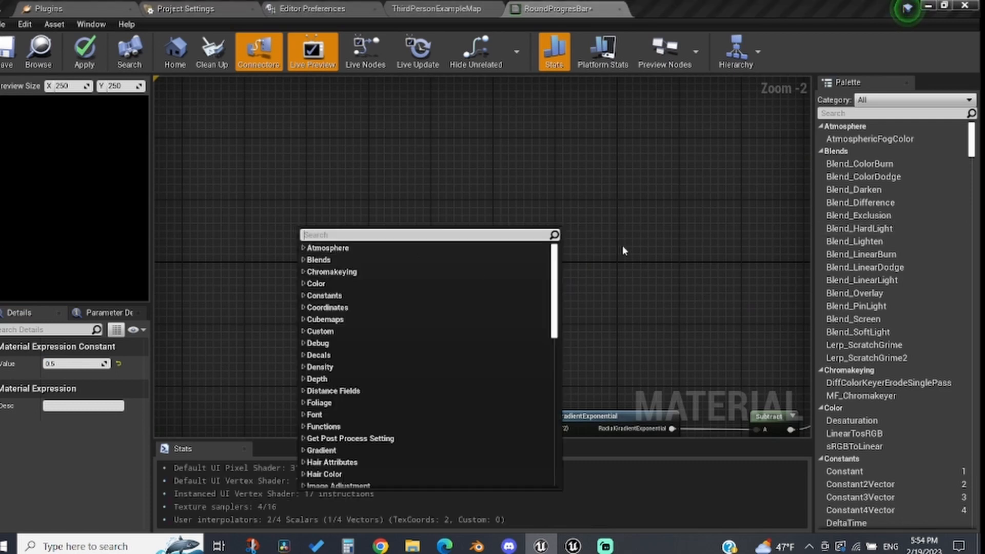
text(text)
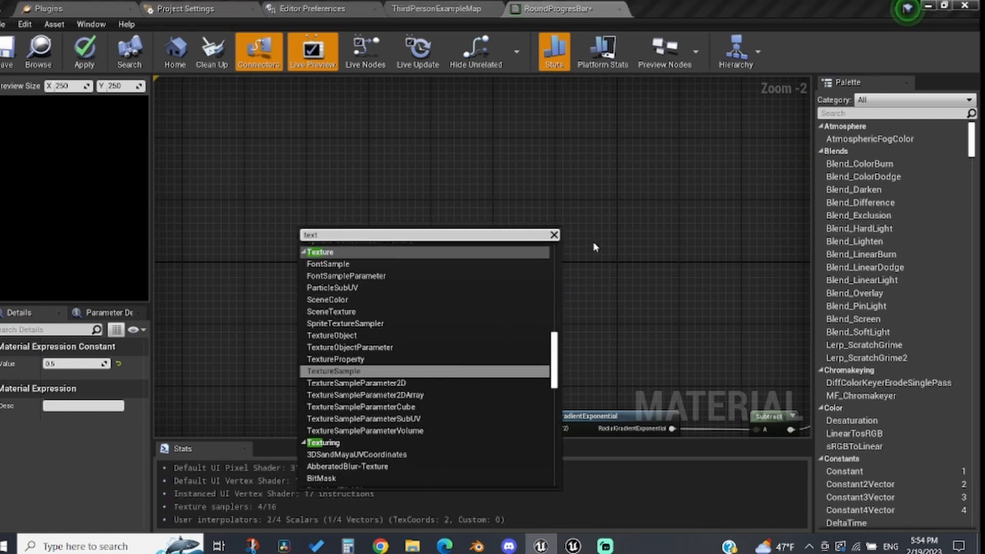
text( coord)
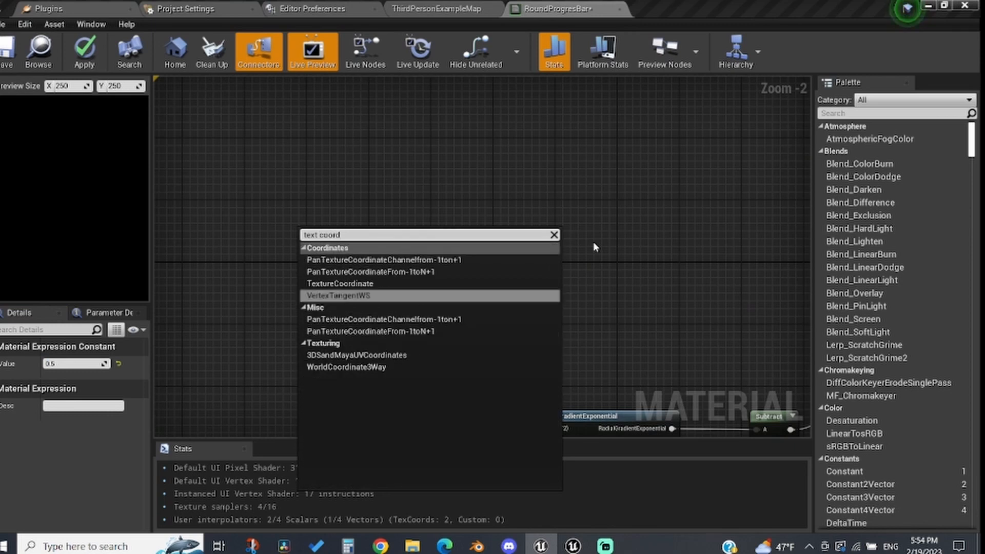
key(Up)
key(Return)
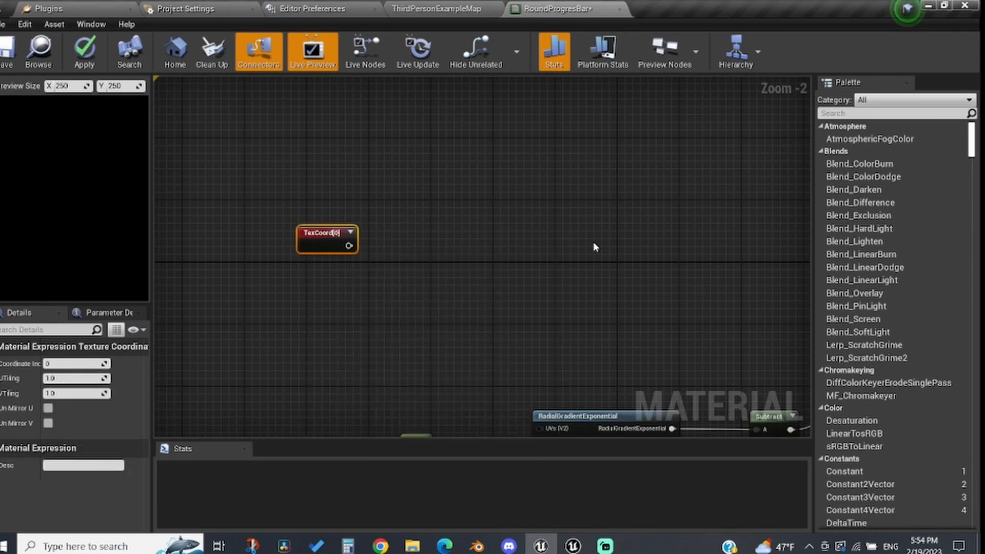
Step: Add a CustomRotator node with the TexCoord output connected to its UVs
drag(349, 246, 446, 249)
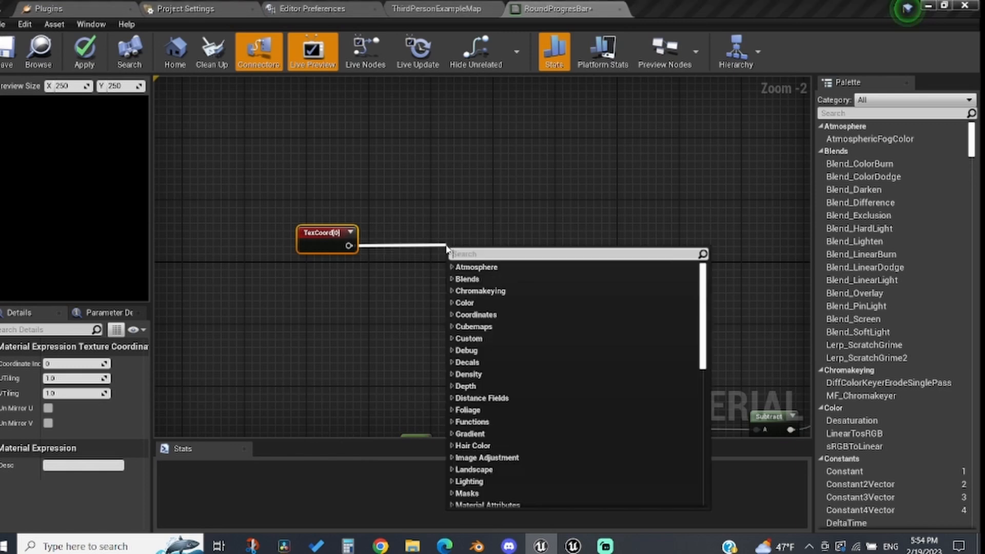
text(cust)
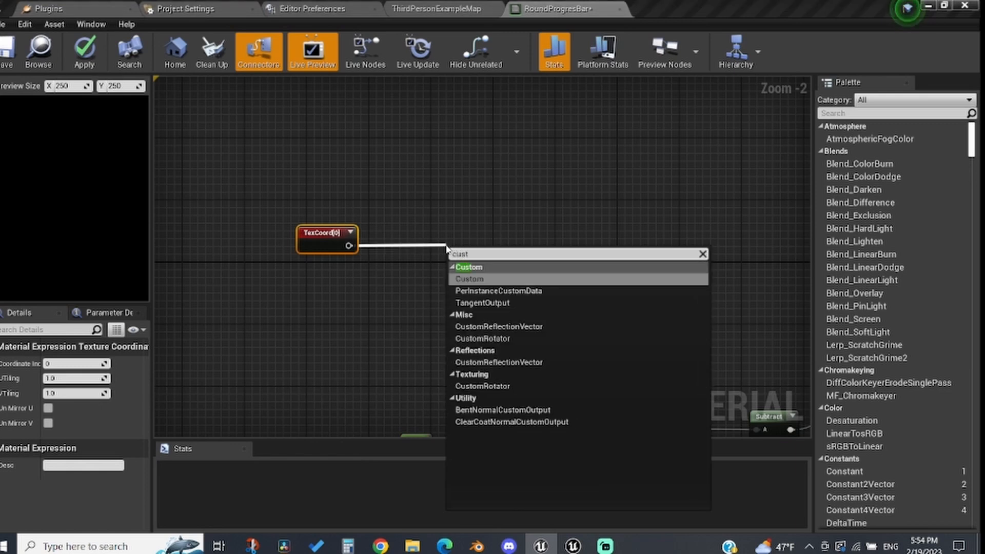
key(Down)
key(Down)
key(Down)
key(Down)
key(Down)
key(Down)
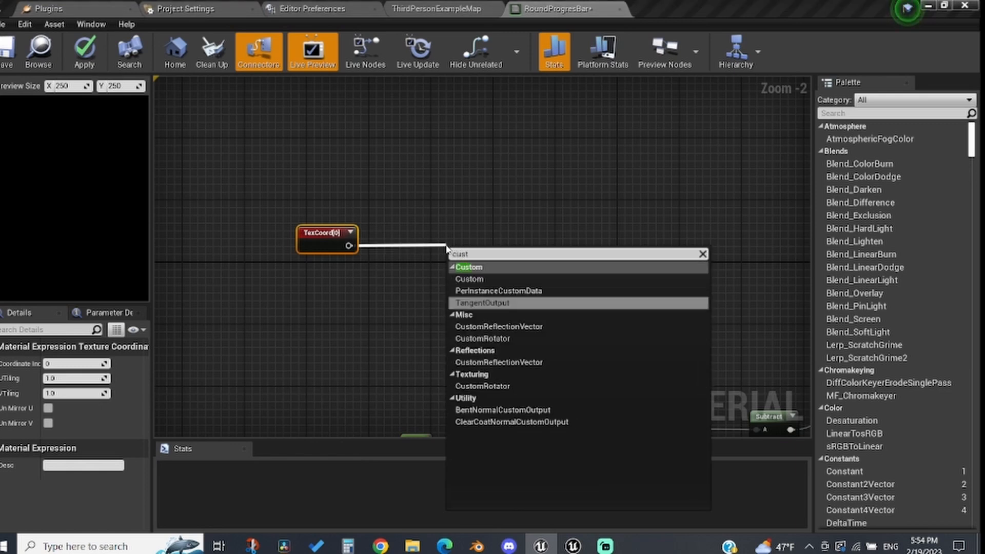
key(Return)
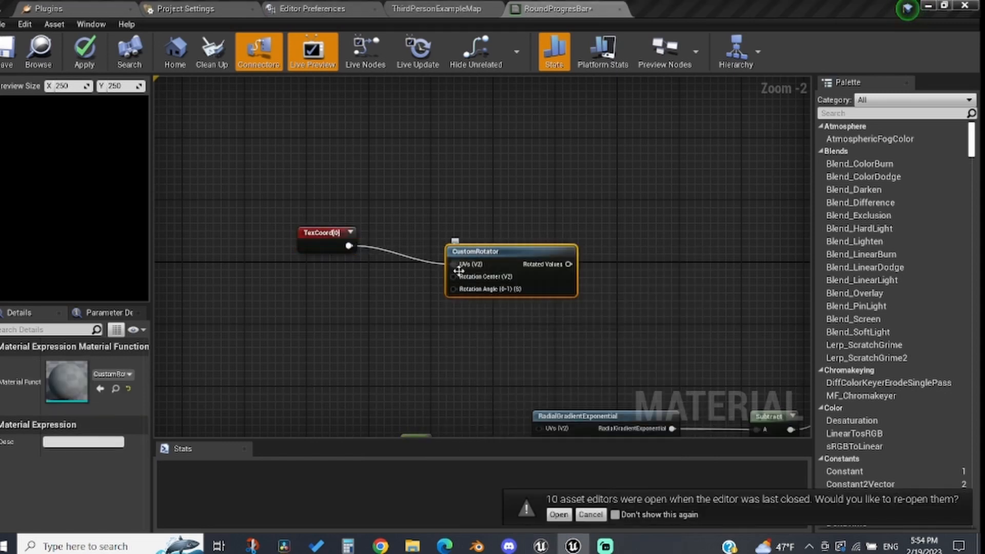
Step: Add a constant of 0.25 and connect it to the rotator's Rotation Angle
drag(467, 292, 351, 332)
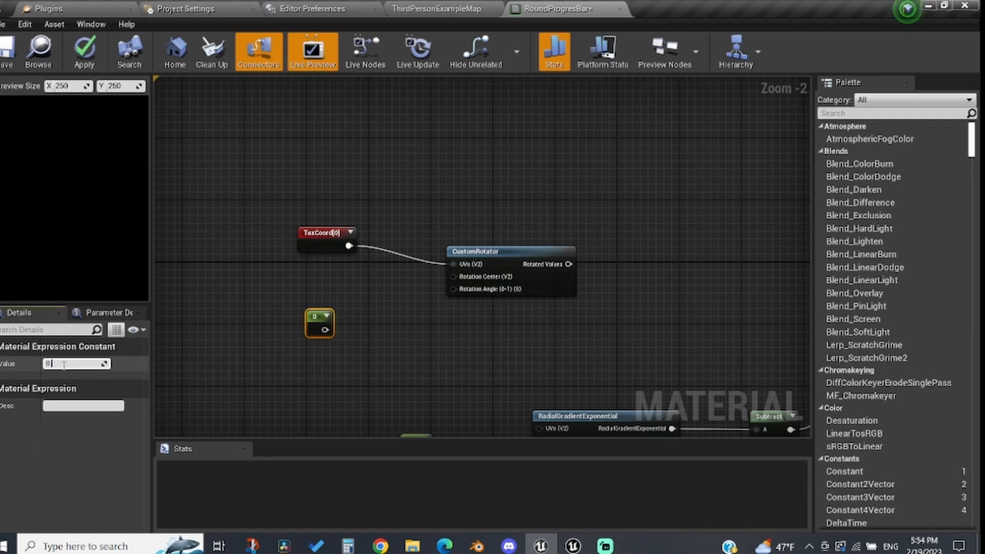
key(Return)
drag(334, 330, 484, 289)
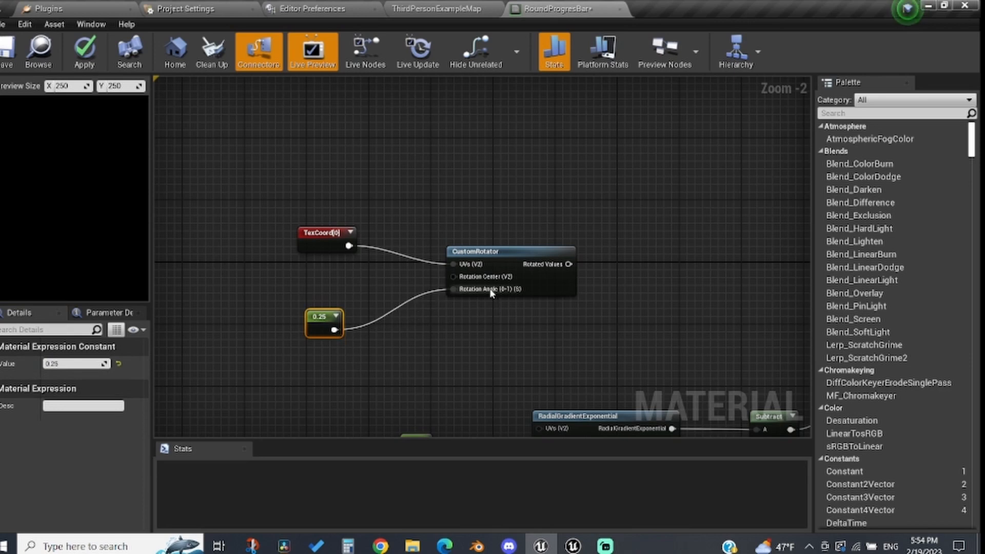
Step: Add a Subtract node fed by the rotator's Rotated Values
drag(559, 269, 312, 267)
text(subtra)
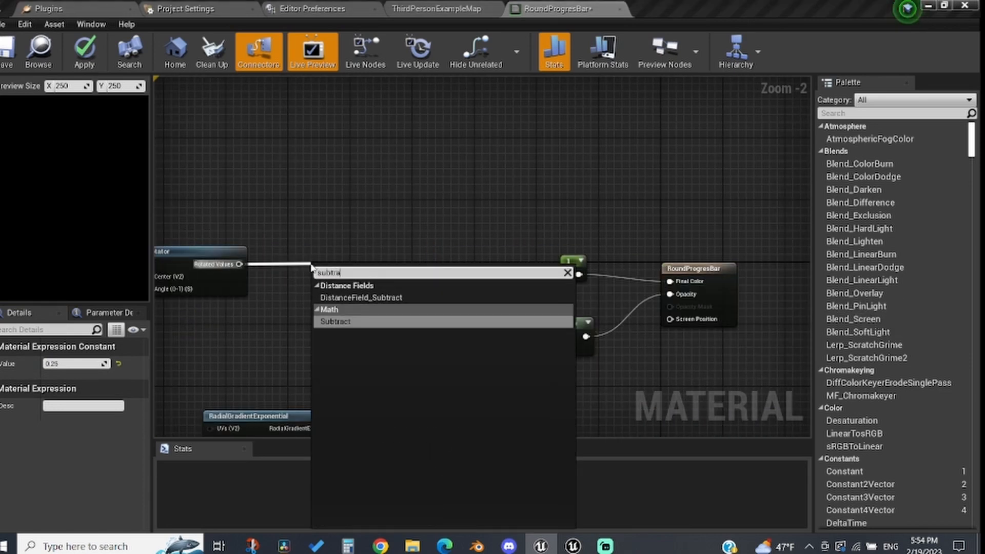
key(Return)
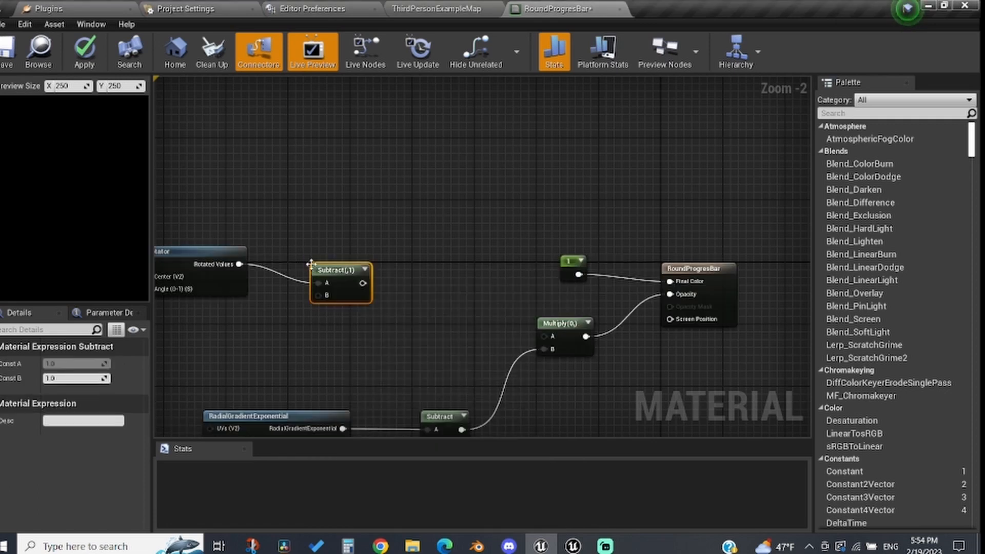
Step: Add a 0.5 constant and connect it to the new Subtract node's B input
drag(325, 298, 486, 376)
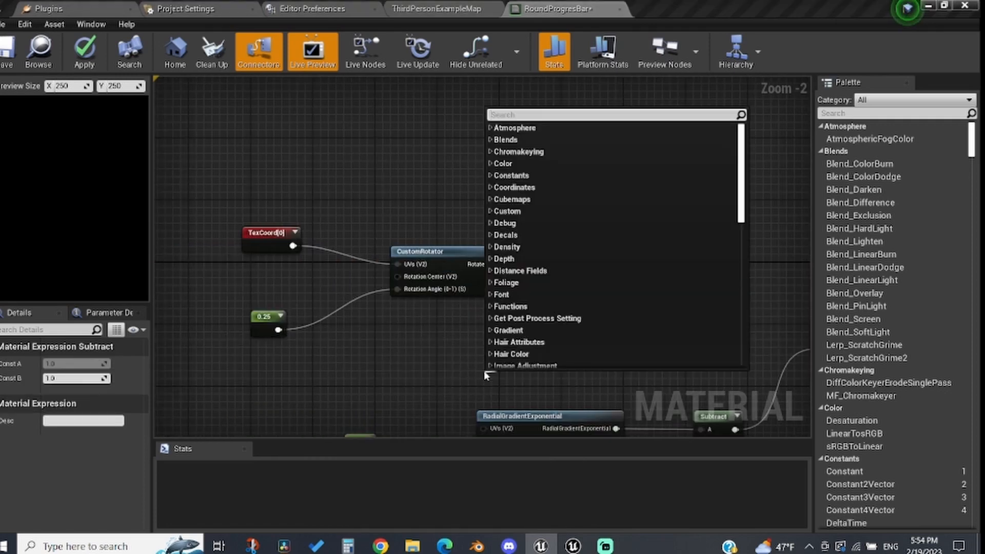
click(484, 371)
key(1)
click(484, 372)
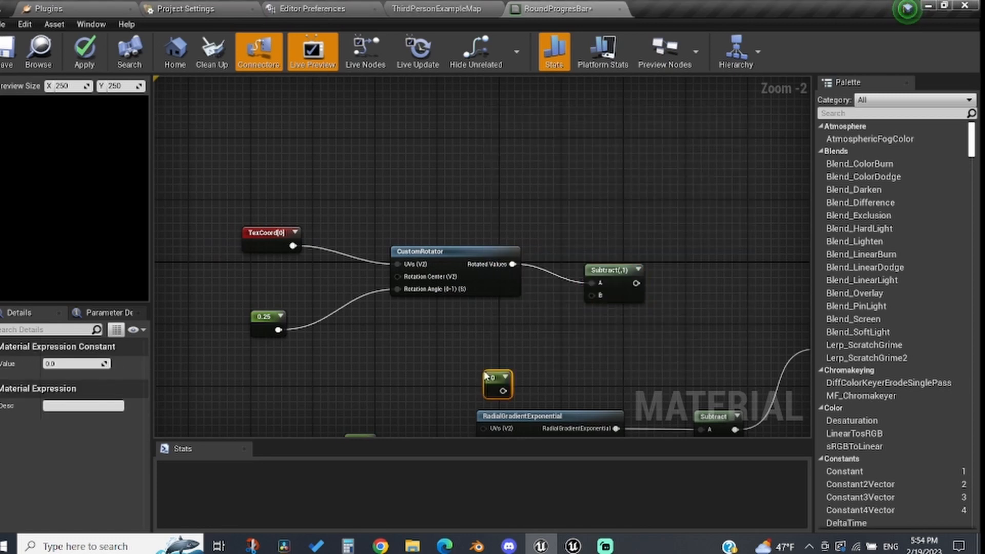
click(92, 362)
text(0.5)
key(Return)
drag(509, 391, 457, 273)
Step: Add a Multiply node connected to that Subtract node's output
text(muli)
key(BackSpace)
text(tiply)
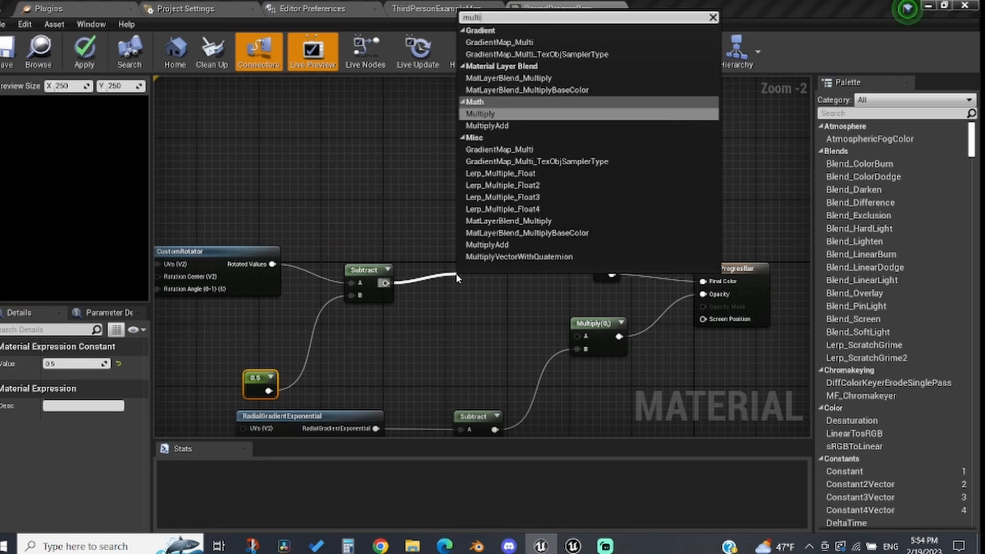
drag(457, 278, 412, 340)
text(2d vect)
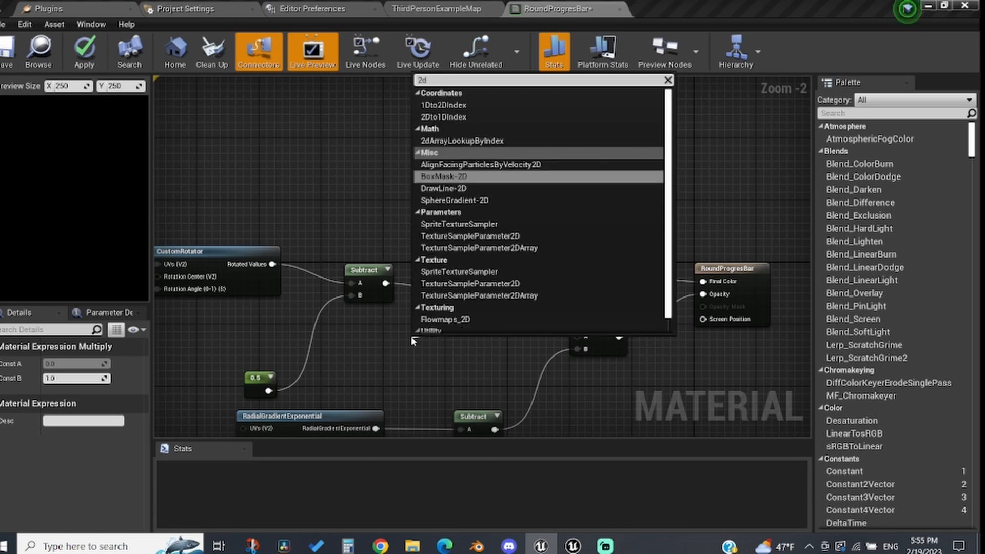
click(410, 337)
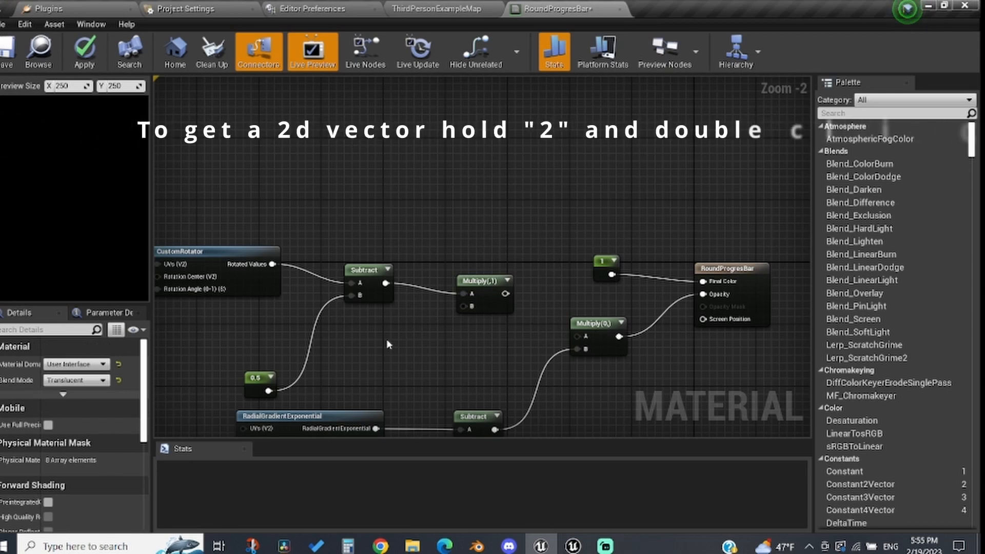
Step: Add a 2D vector constant of (1, -1) and connect it to the Multiply node's B input
click(387, 339)
click(93, 364)
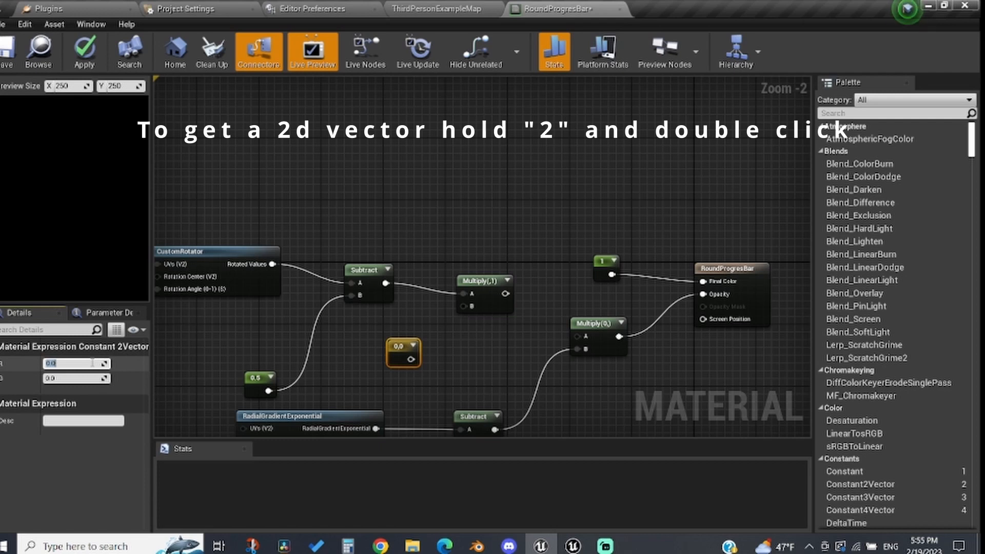
text(1)
key(Return)
click(66, 379)
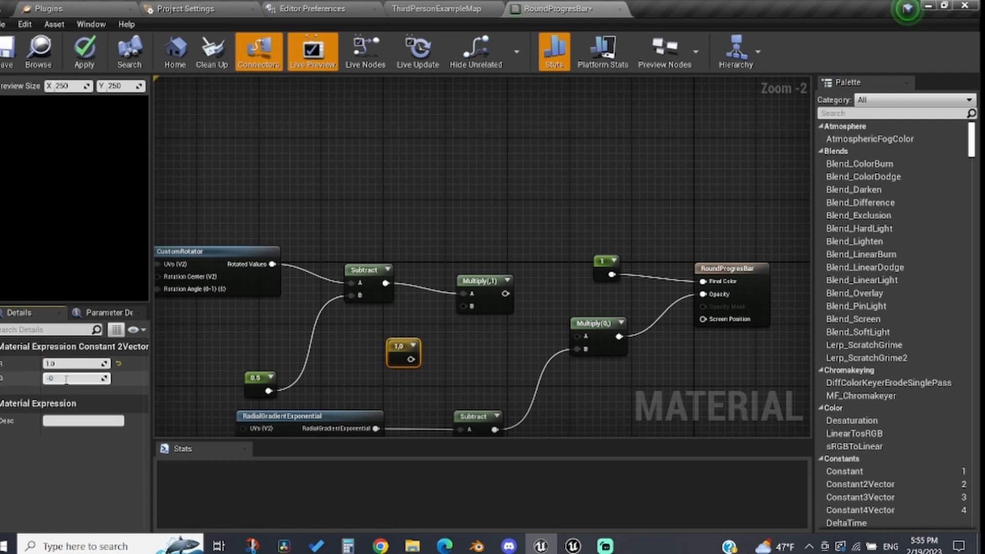
text(-1)
key(Return)
drag(418, 358, 472, 307)
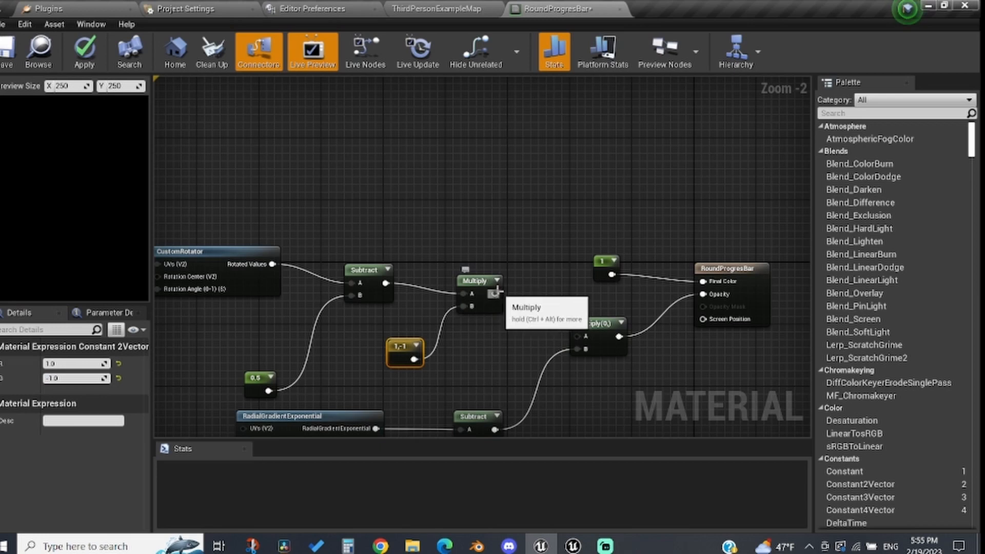
Step: Select the rotator node chain and move it closer to the gradient nodes
drag(513, 252, 307, 331)
right_drag(345, 342, 0, 304)
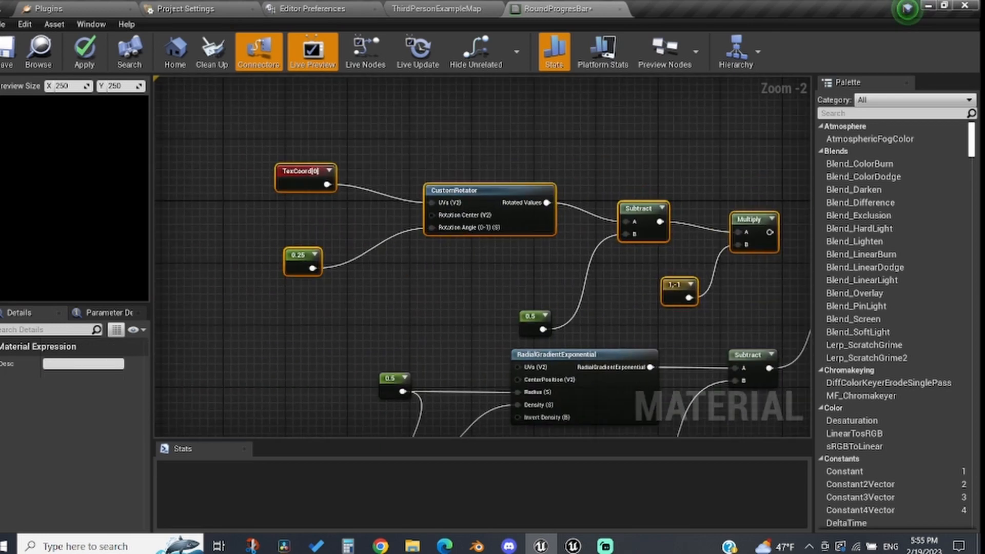
click(521, 313)
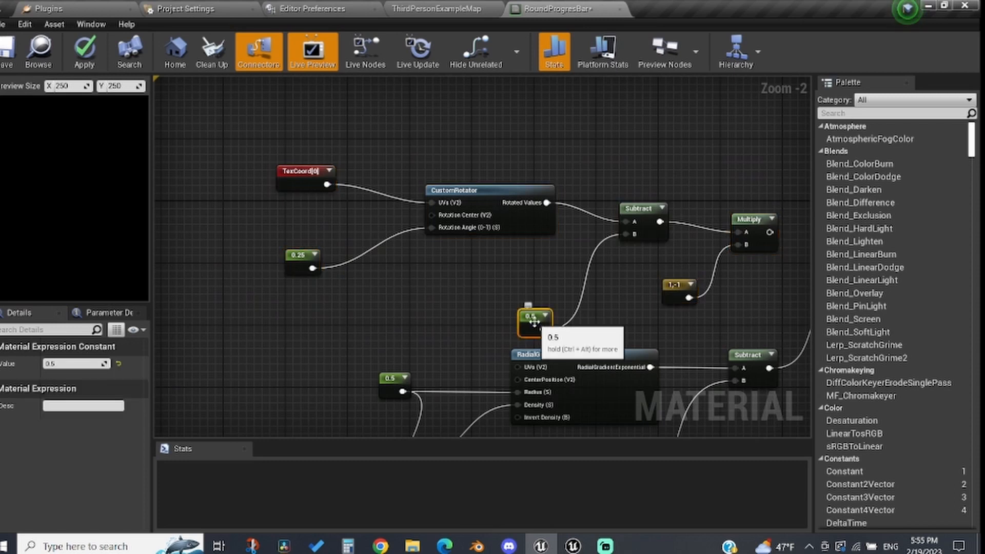
drag(247, 154, 737, 319)
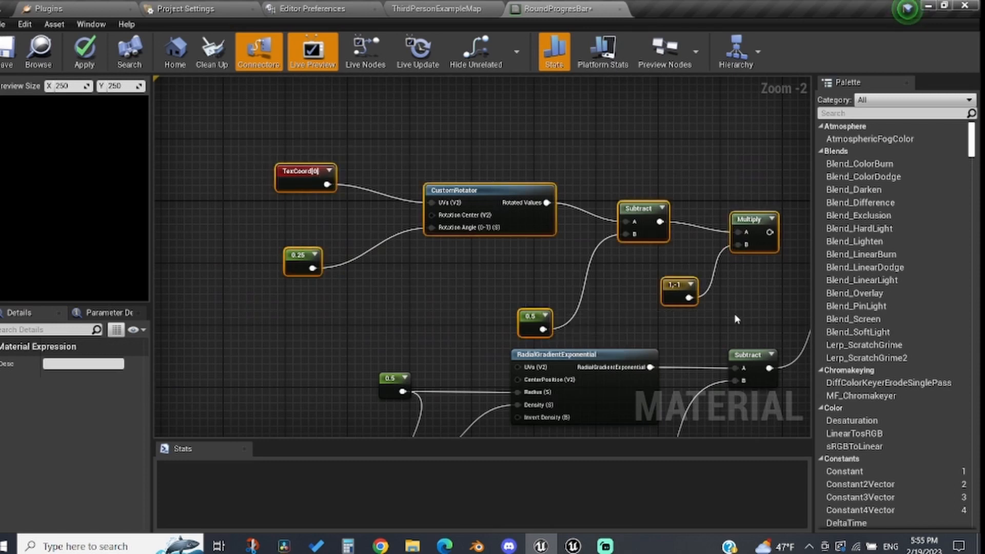
drag(676, 287, 447, 288)
Step: Add a VectorToRadialValue node connected to the Multiply node's output
drag(541, 232, 393, 235)
text(vector to r)
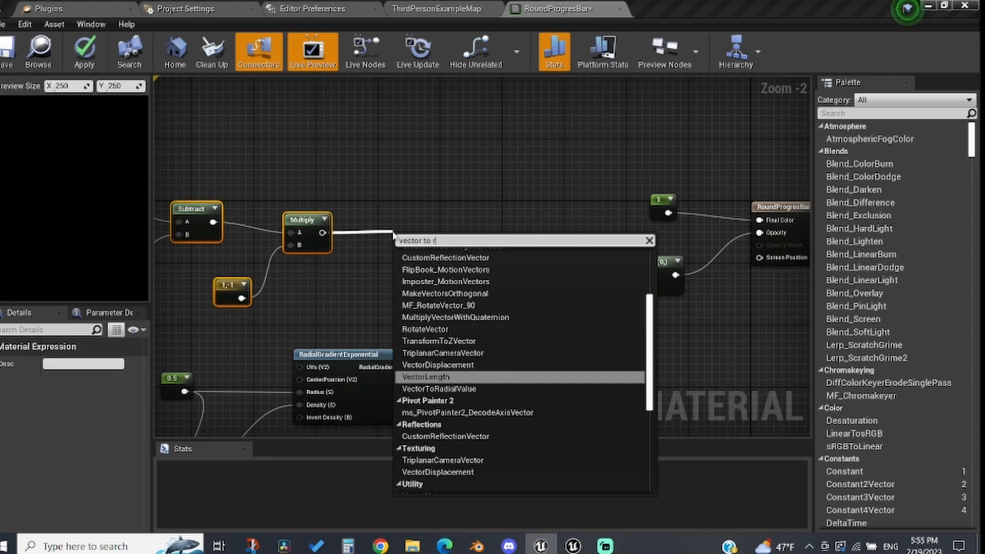
text(dial)
key(BackSpace)
key(BackSpace)
key(BackSpace)
key(BackSpace)
key(BackSpace)
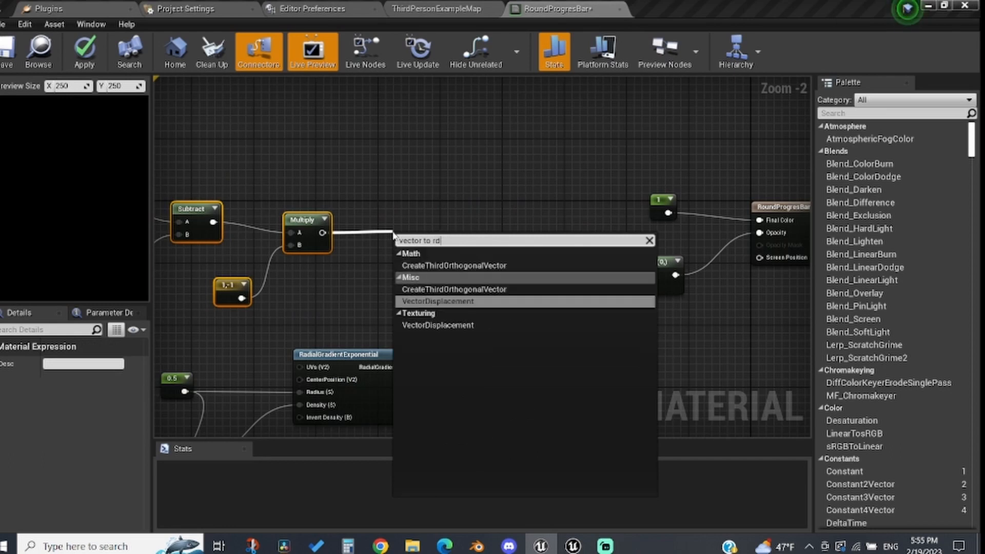
text(radi)
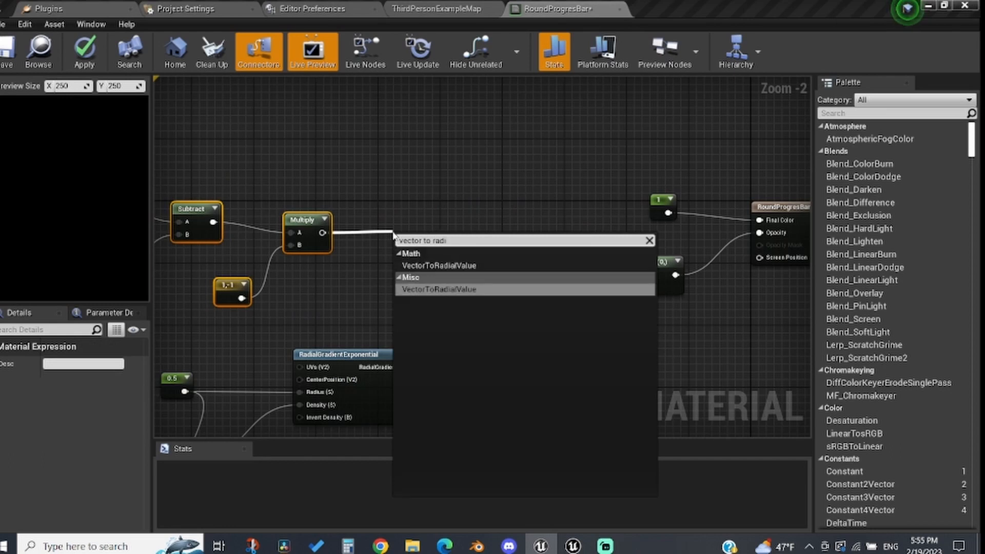
key(Up)
key(Return)
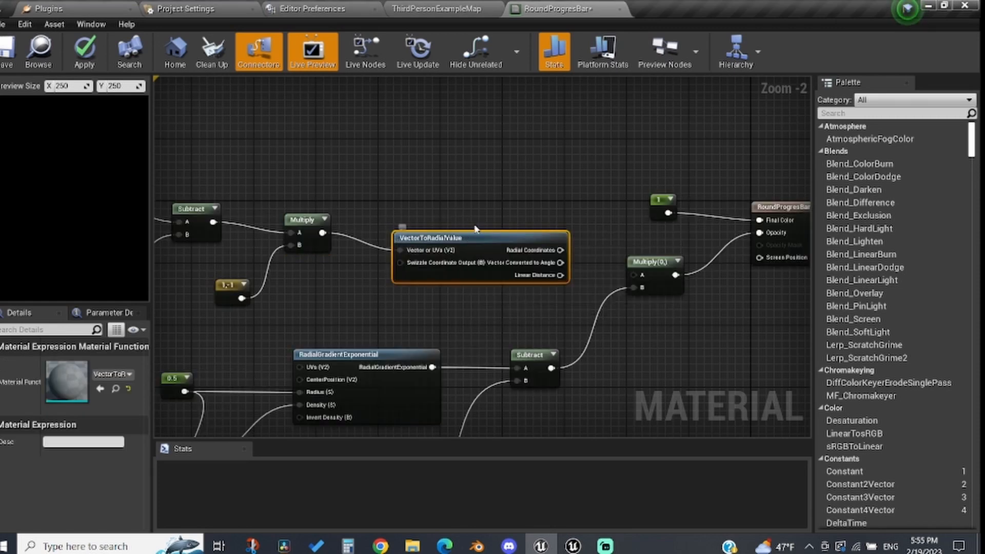
drag(469, 240, 462, 225)
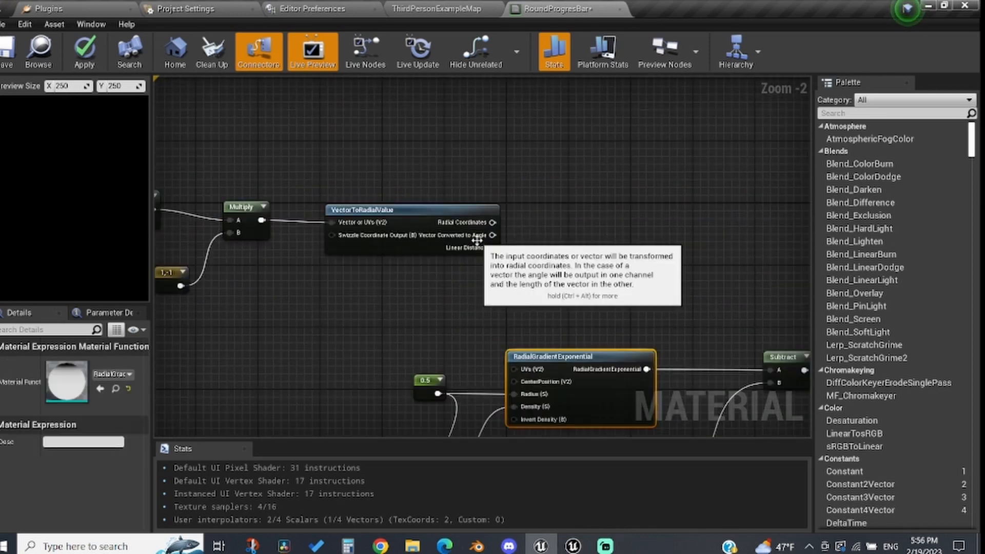
Step: Add an Add node connected to the VectorToRadialValue's Vector Converted to Angle output
drag(492, 235, 540, 251)
text(add)
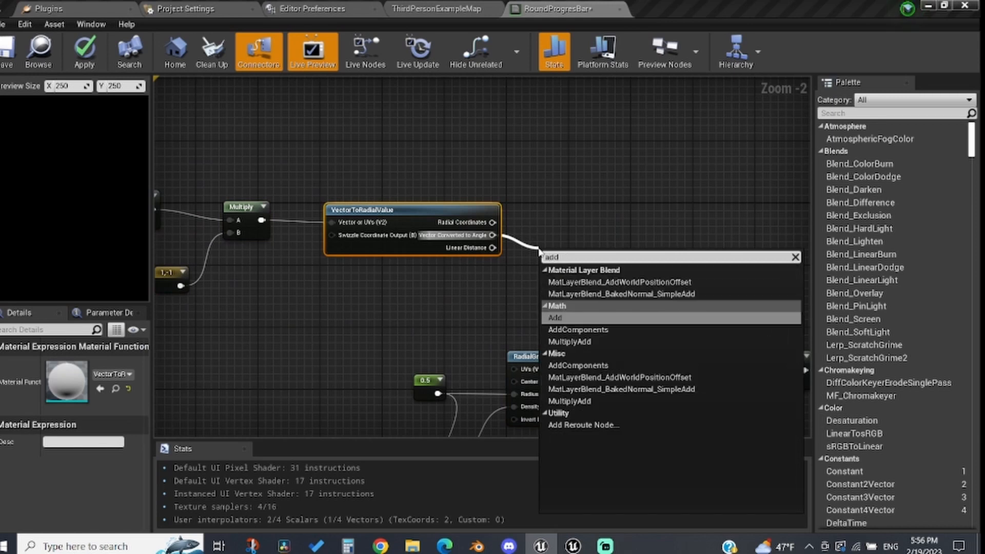
key(Return)
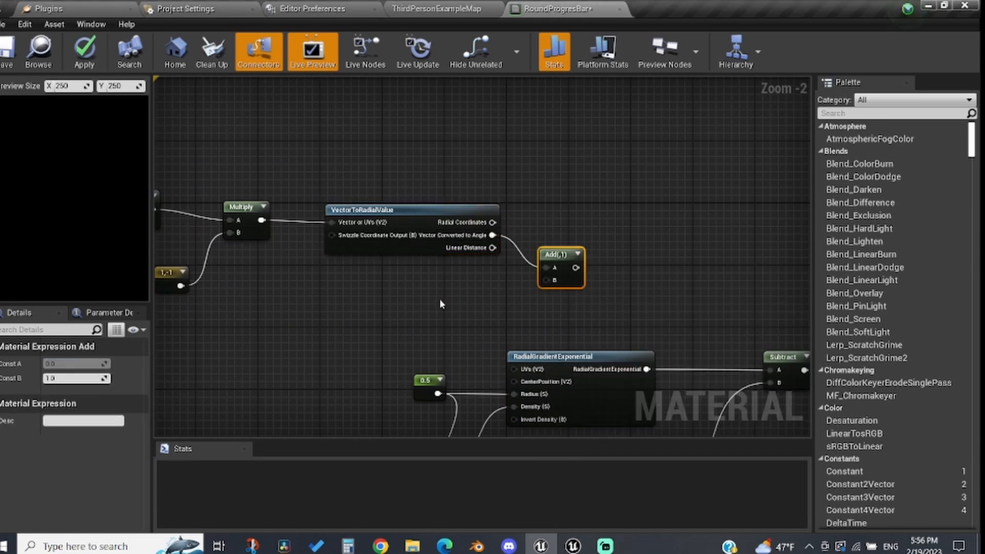
Step: Add a scalar parameter named Percent with default value 0.75 and connect it to the Add node's B input
click(439, 298)
text(Percent)
key(Return)
drag(481, 325, 554, 281)
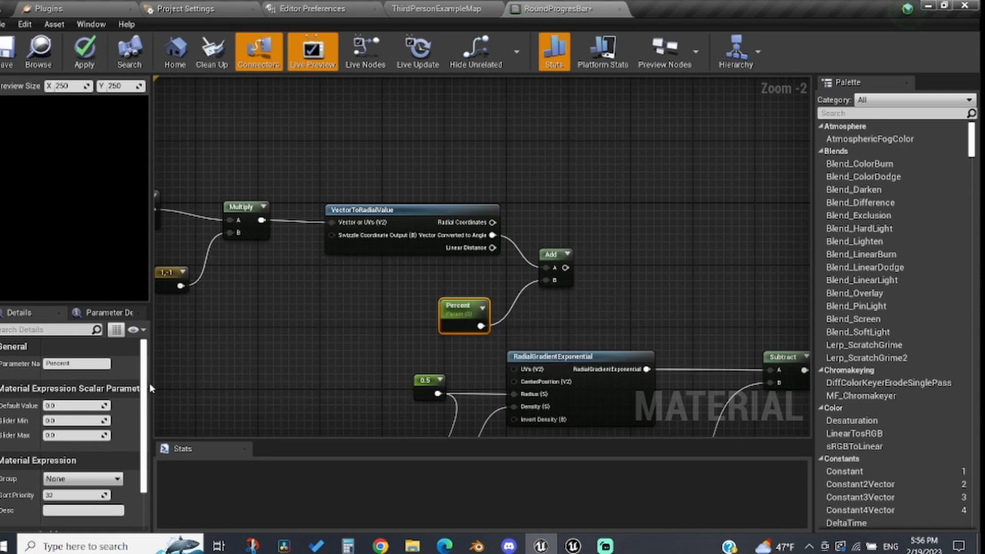
click(54, 407)
text(0.75)
key(Return)
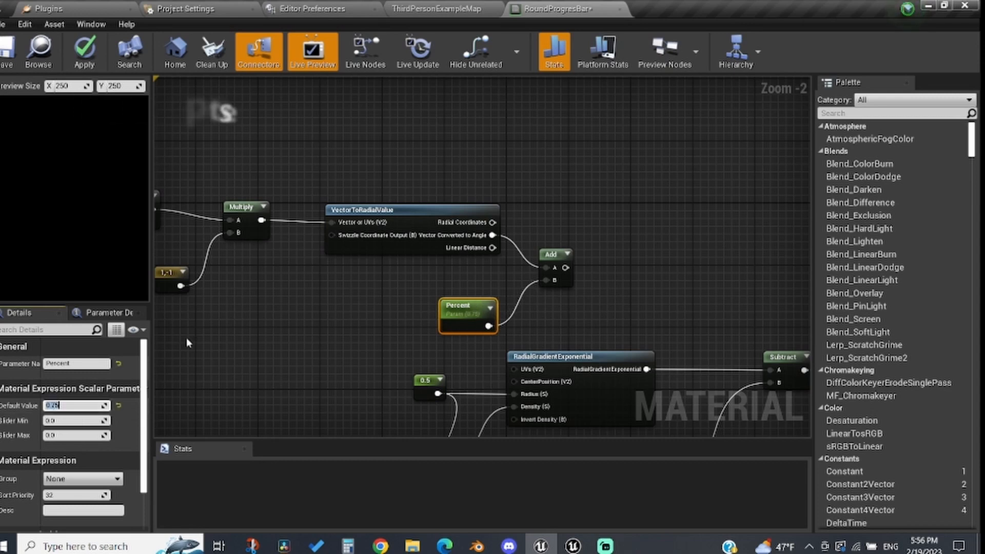
Step: Add a Floor node after the Add node and connect its output to the final Multiply node's A input
drag(559, 268, 638, 272)
text(flor)
key(BackSpace)
text(or)
key(Return)
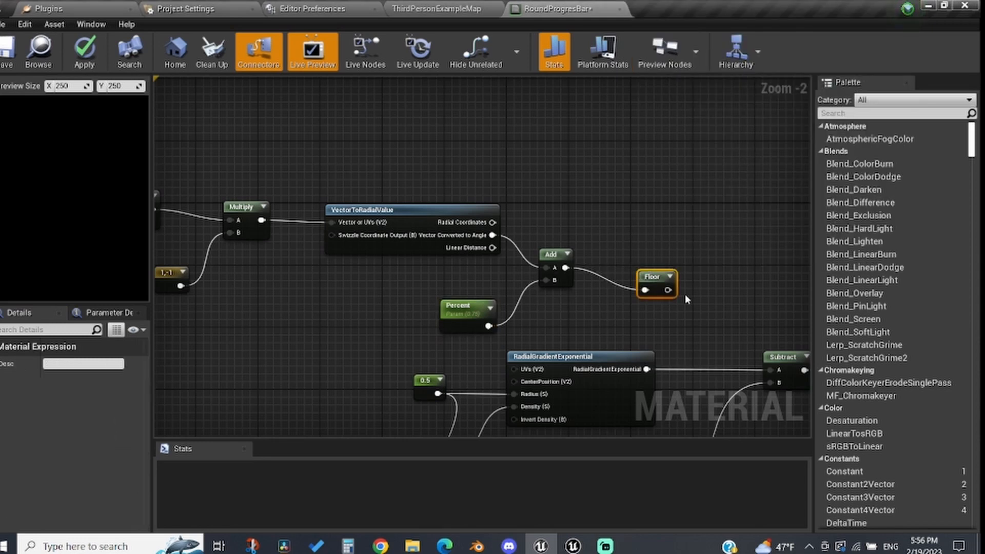
drag(668, 290, 512, 277)
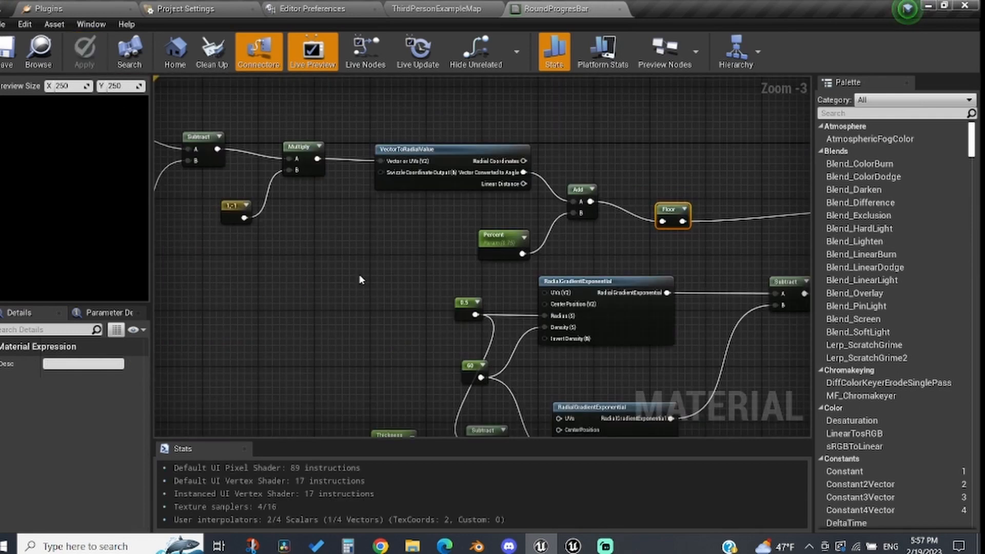
Step: Set the Thickness parameter's default value to 0.1 and apply the material changes
right_drag(361, 280, 294, 325)
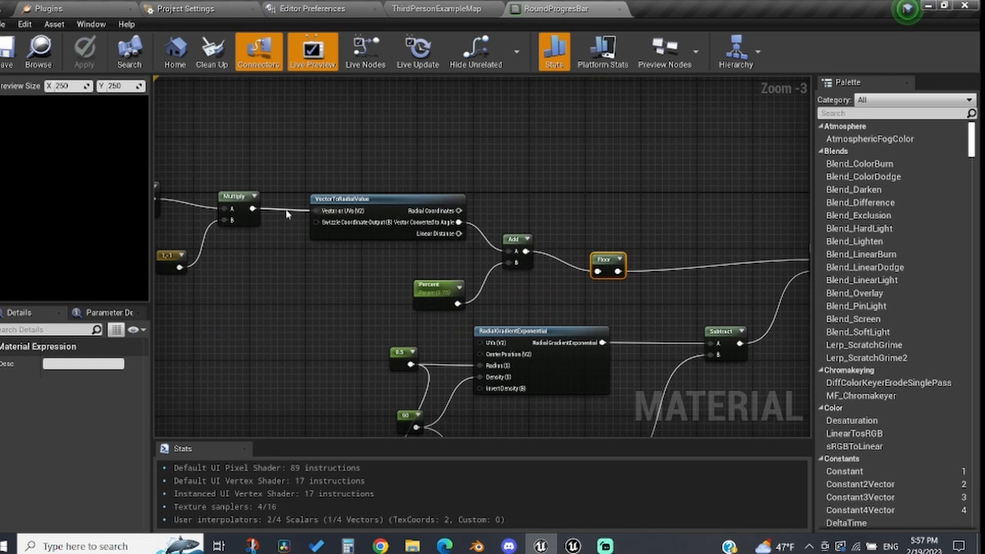
right_drag(339, 417, 348, 334)
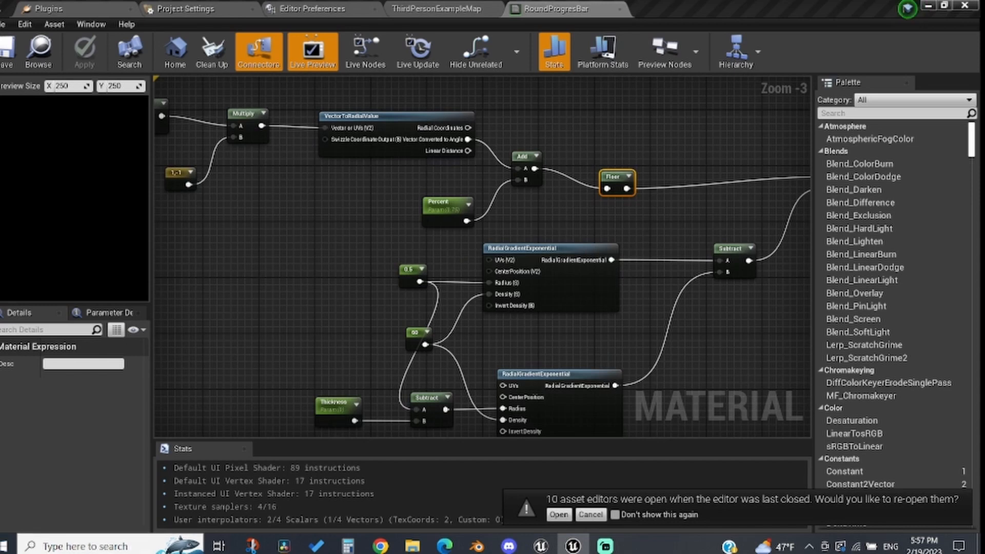
click(331, 414)
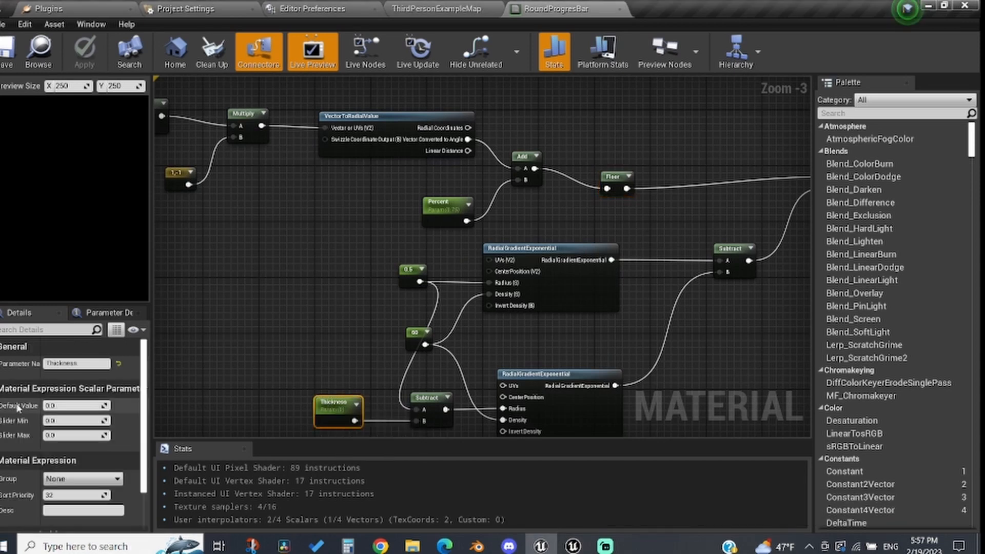
click(75, 406)
text(0.1)
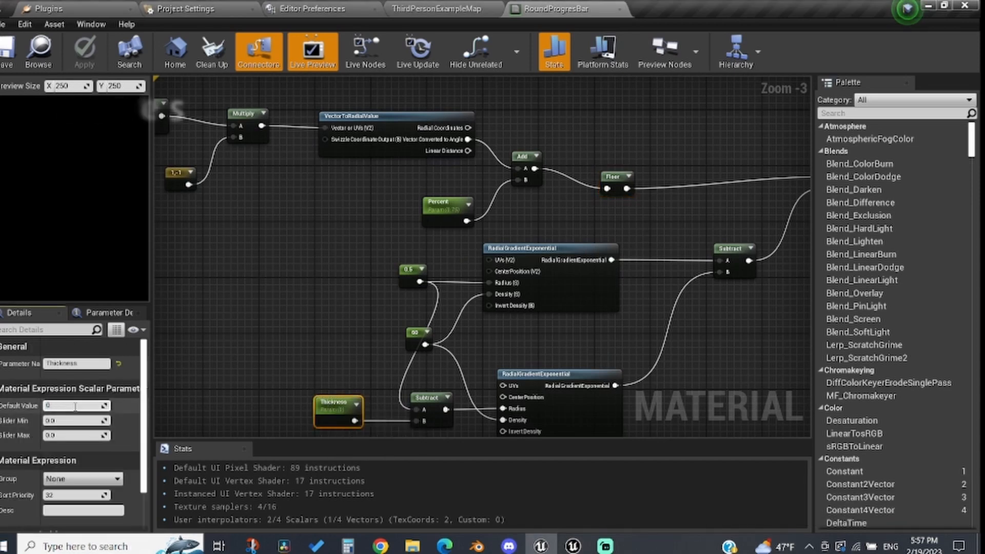
key(Return)
click(86, 51)
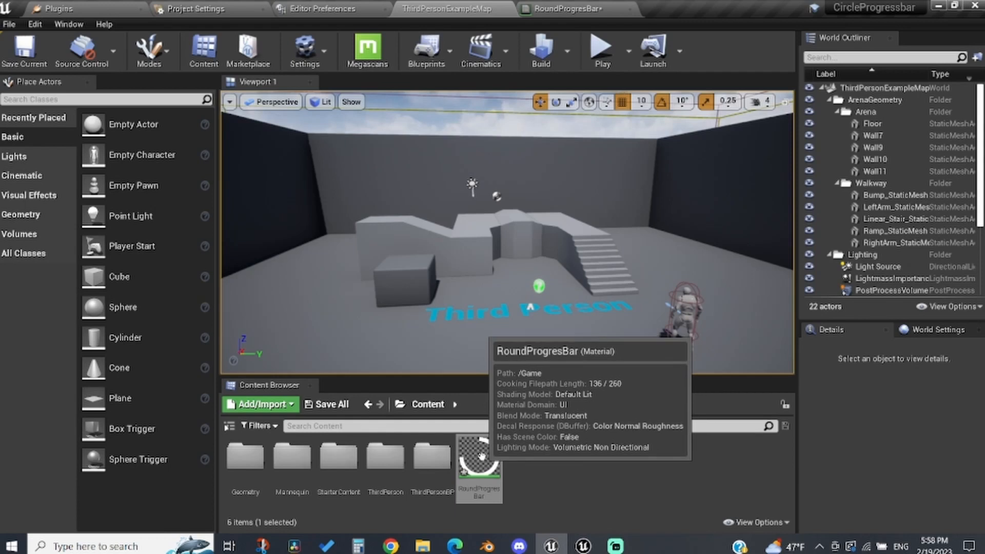
Step: Create a material instance from the RoundProgresBar material and open it
right_click(479, 456)
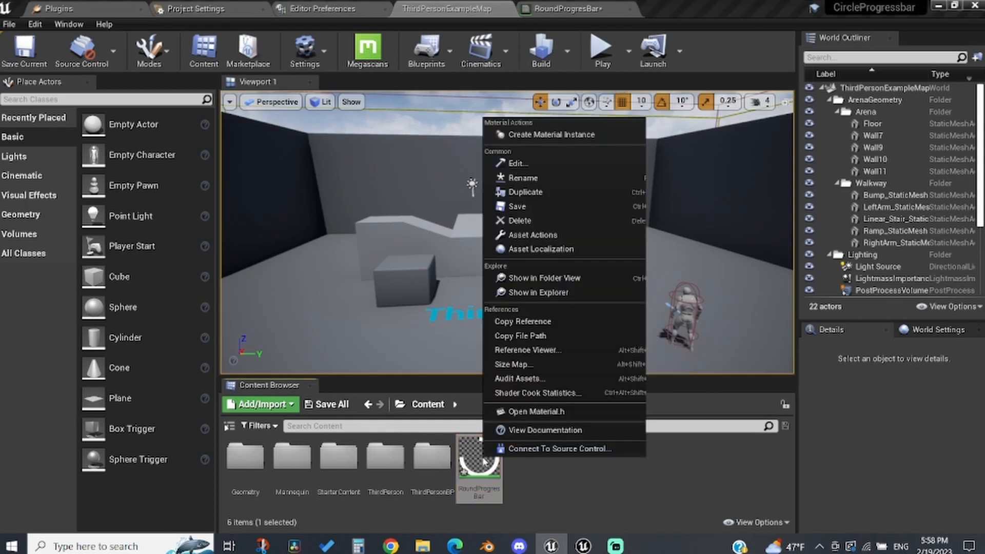
click(513, 135)
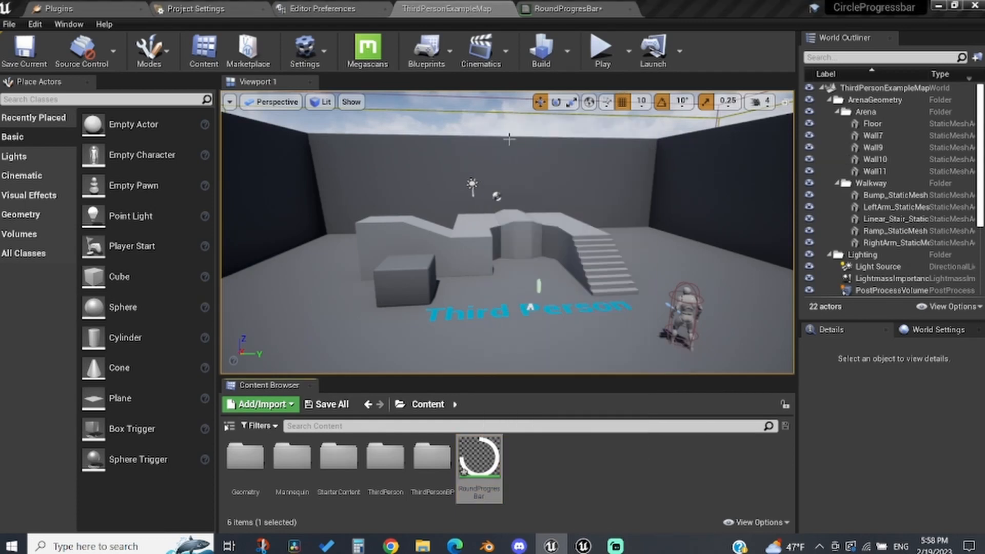
double_click(520, 461)
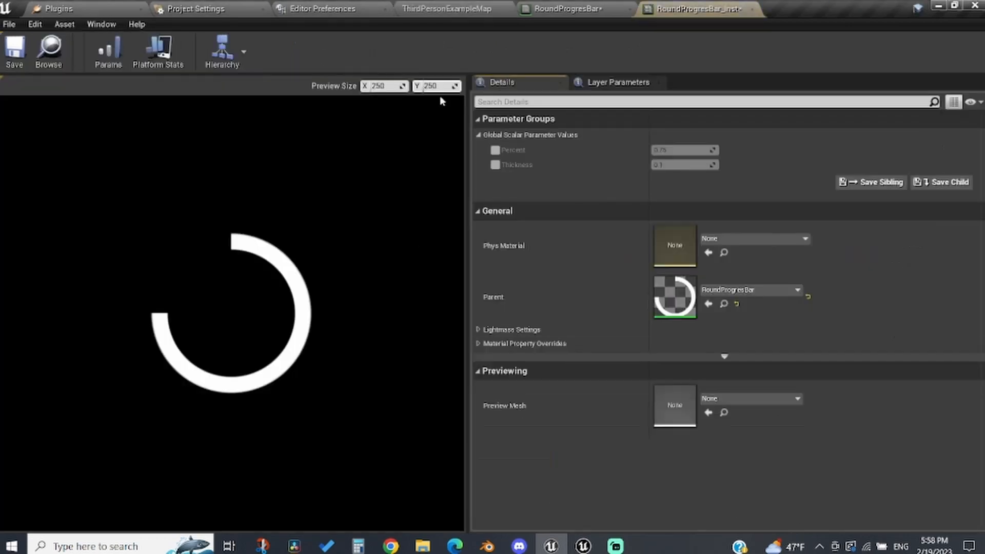
Step: Enable overrides for the Percent and Thickness parameters in the material instance
click(495, 150)
click(495, 165)
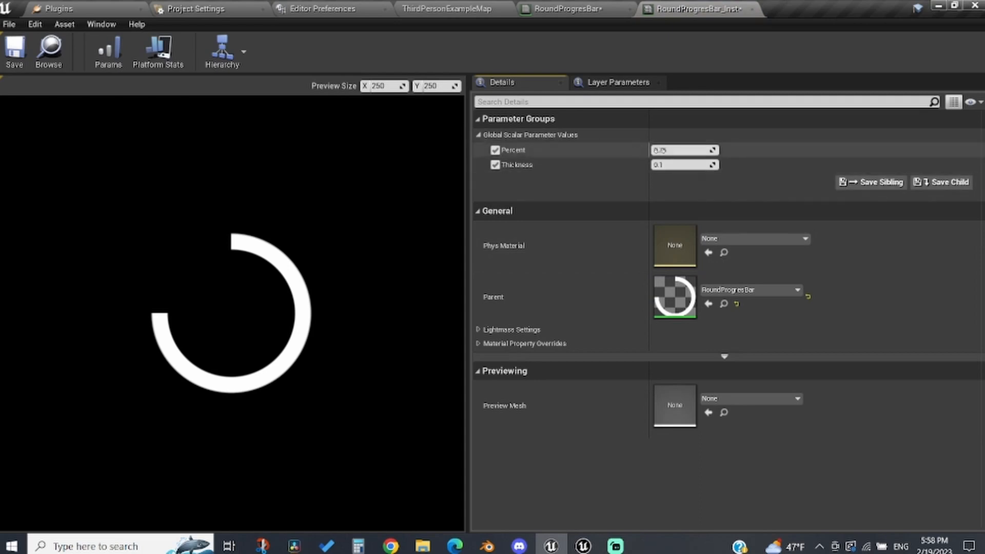
mouse_move(682, 150)
mouse_down()
mouse_move(652, 150)
mouse_move(685, 151)
mouse_up()
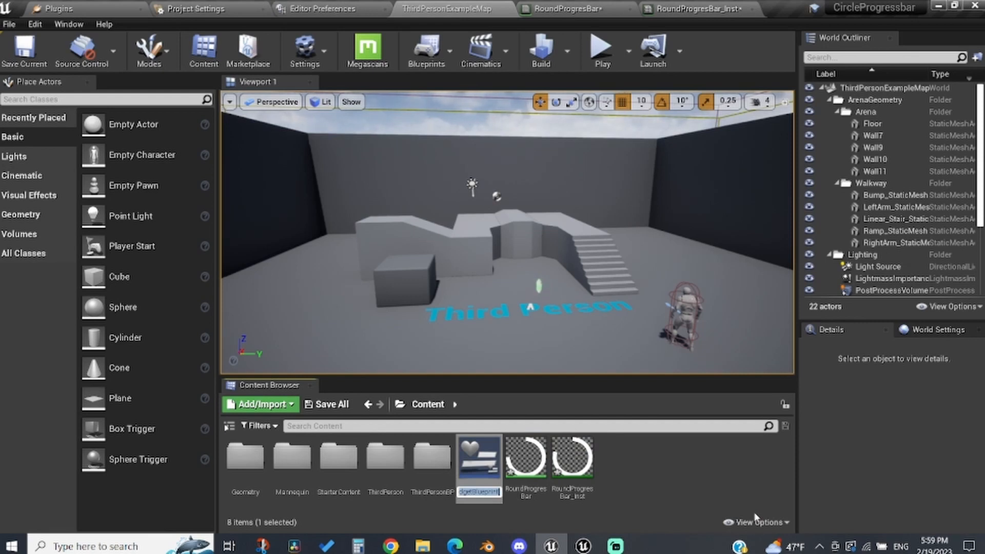
Step: Name the new widget blueprint ProgresBar and open it
text(ProgresBar)
key(Return)
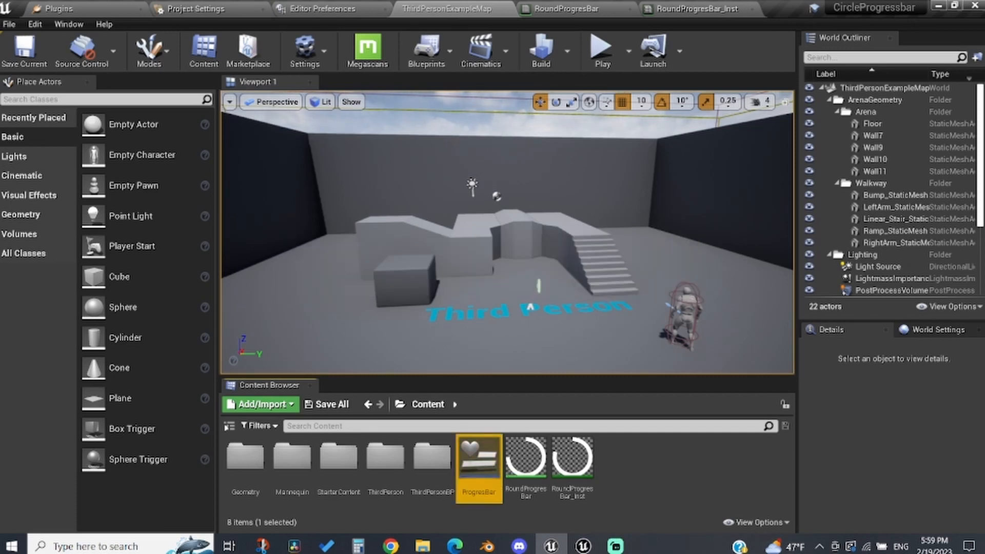
double_click(482, 459)
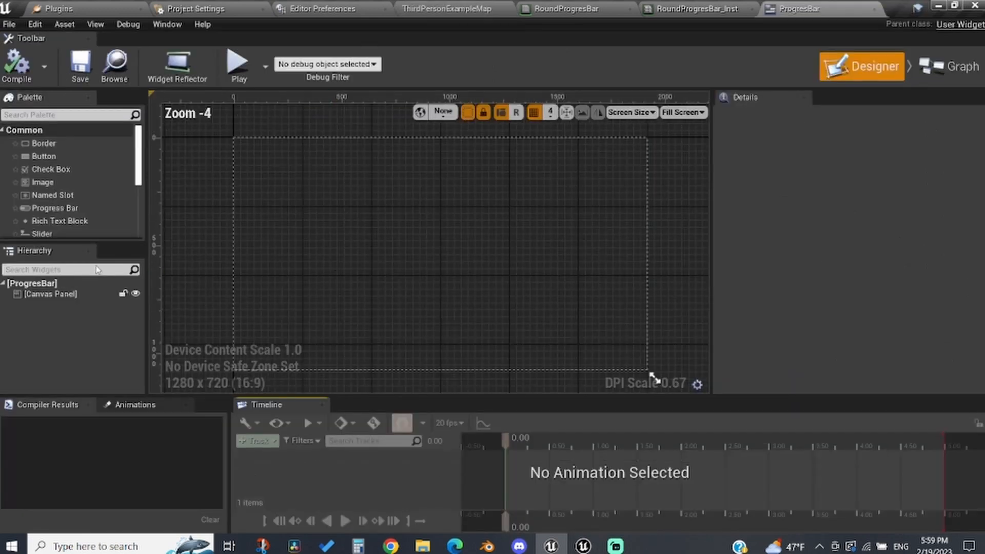
Step: Replace the widget's root Canvas Panel with a Size Box
click(77, 295)
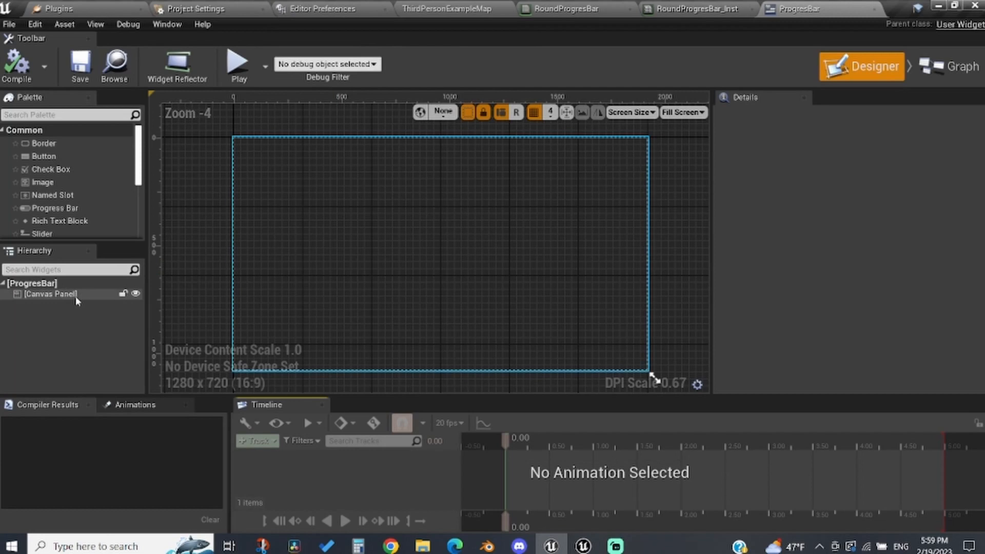
key(Delete)
click(53, 115)
text(size)
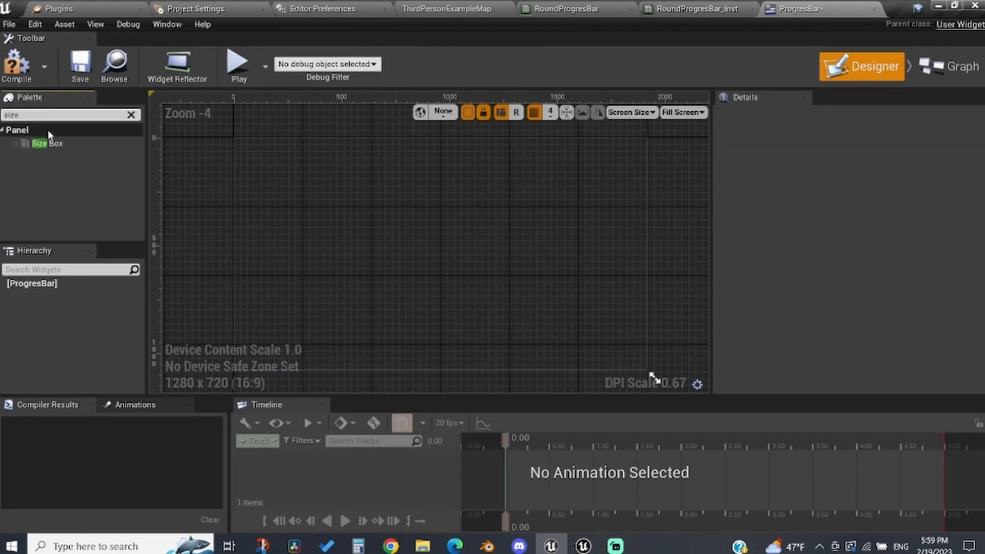
drag(48, 144, 575, 222)
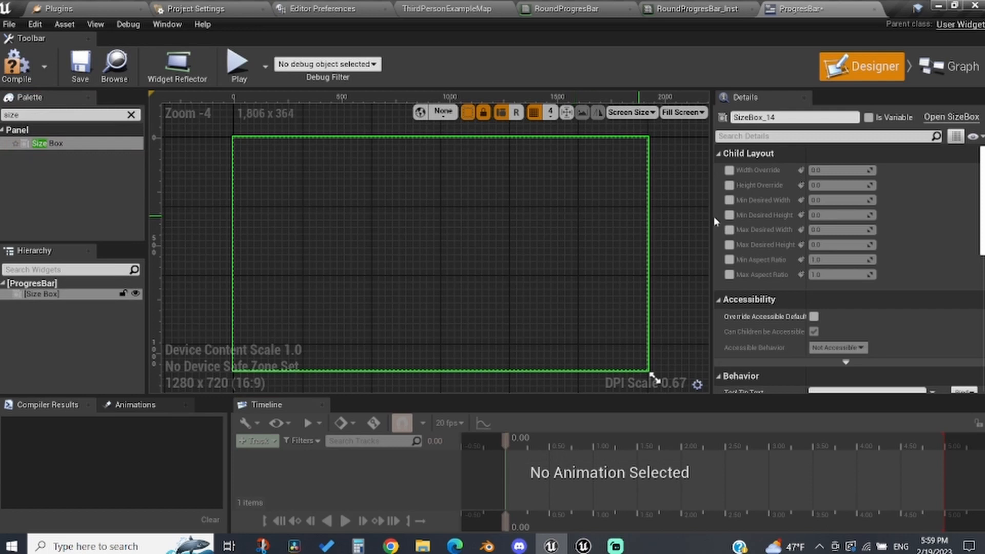
Step: Preview at desired size and override the Size Box's width and height to 200
click(669, 114)
click(685, 169)
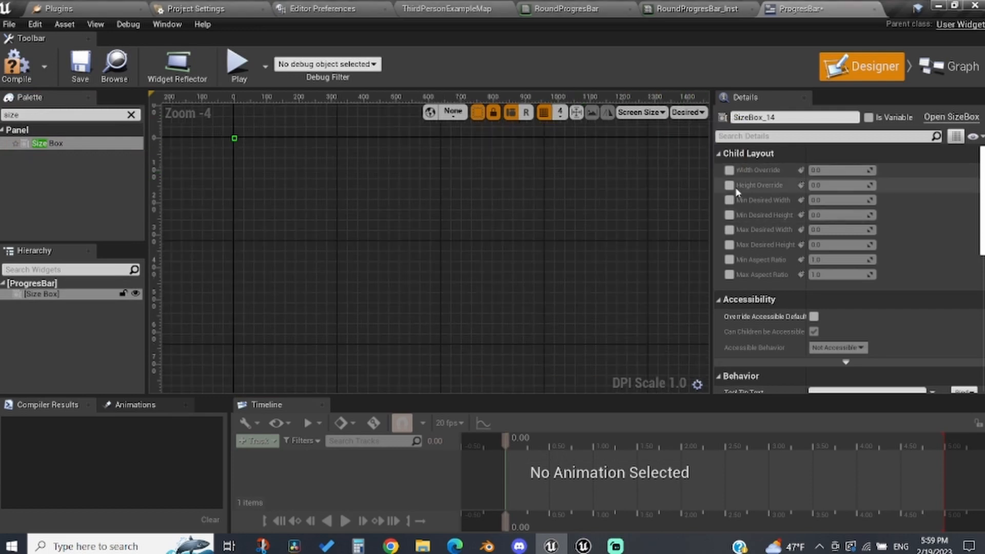
click(732, 189)
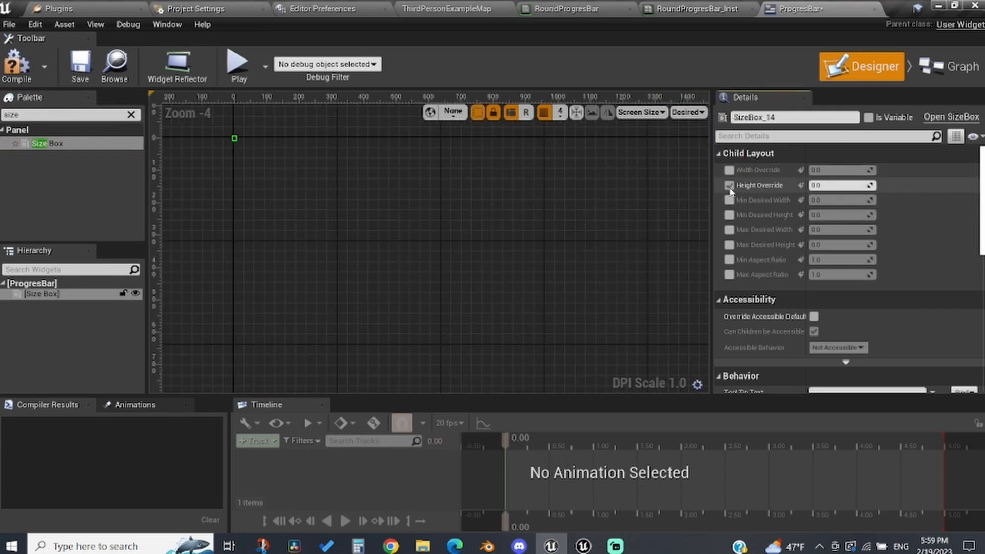
click(729, 170)
click(836, 170)
click(830, 184)
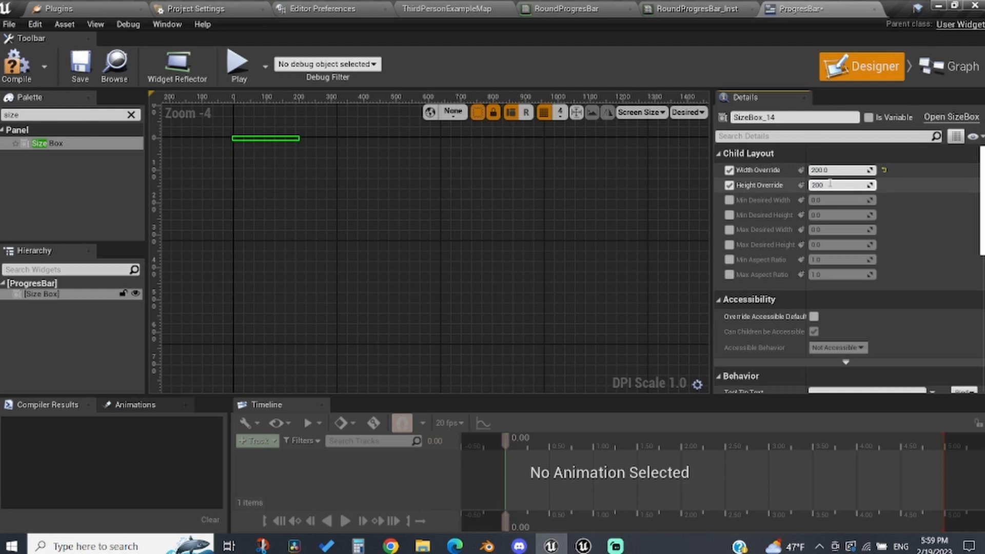
key(Return)
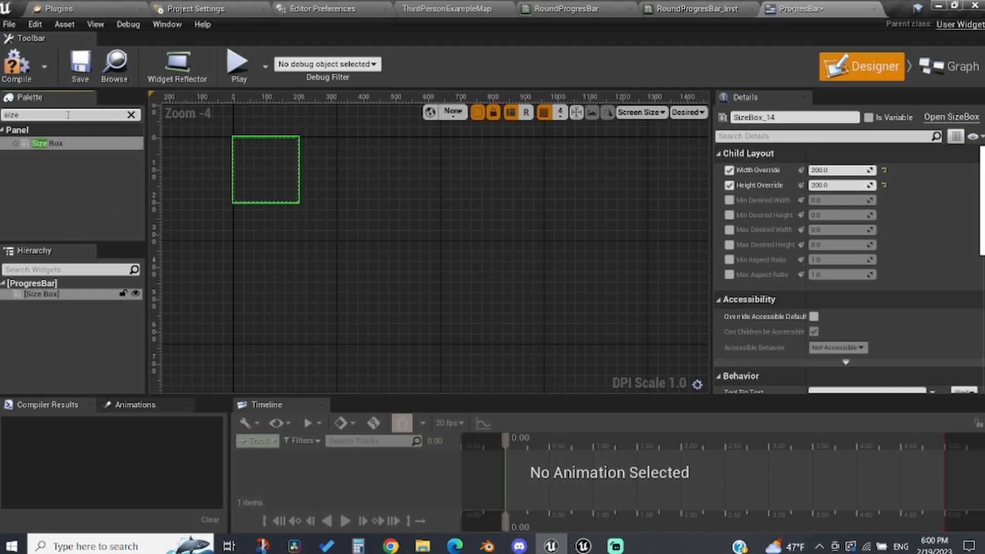
Step: Add an Image inside the Size Box and set its color to blue, sRGB hex 0088FFFF
text(image)
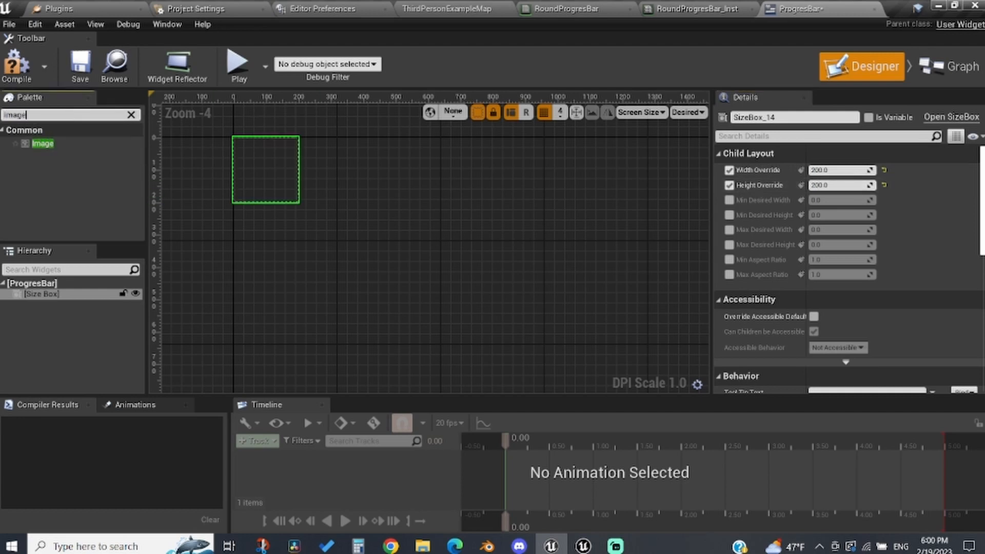
drag(65, 147, 286, 195)
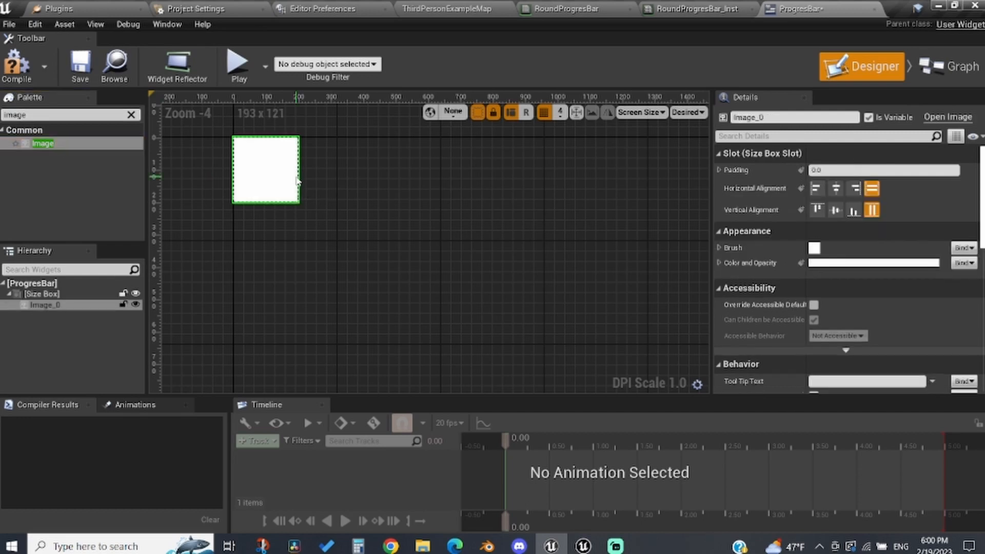
click(832, 264)
drag(610, 303, 558, 228)
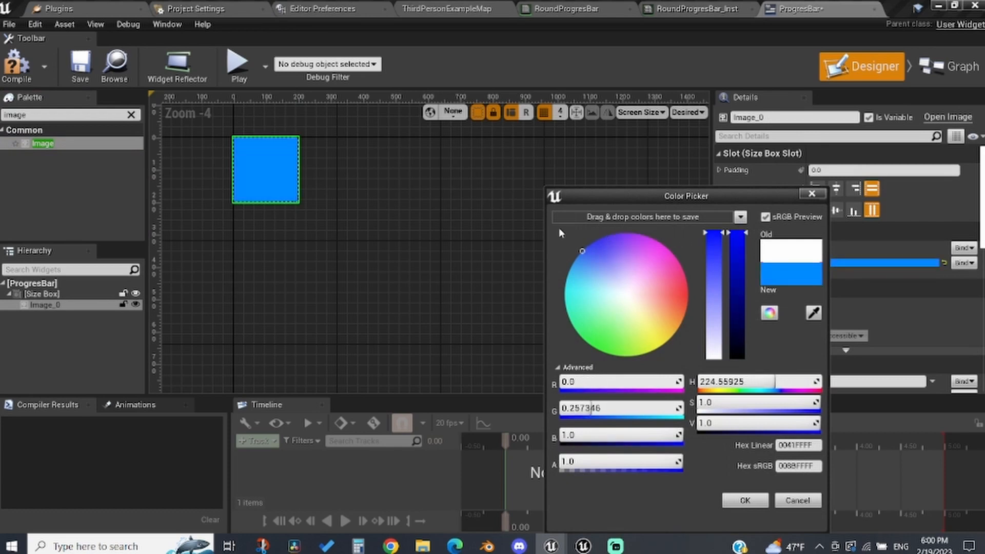
click(927, 293)
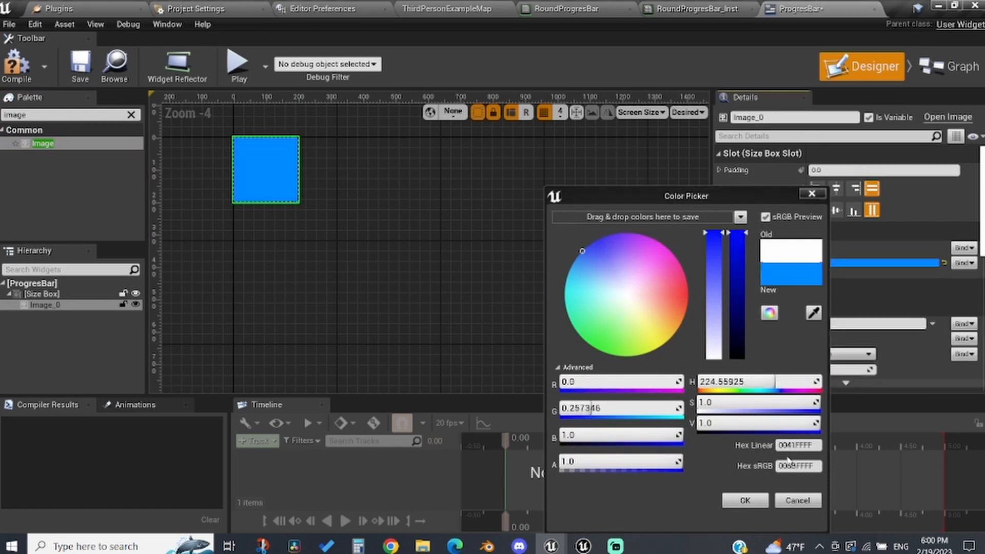
click(745, 500)
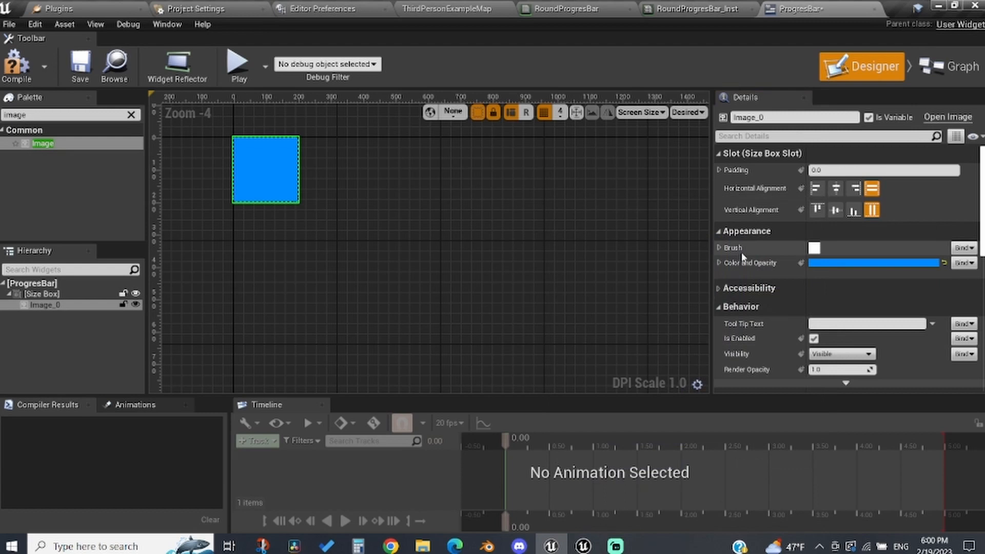
Step: Set the Image's brush to the RoundProgresBar_Inst material instance and compile the widget
click(718, 248)
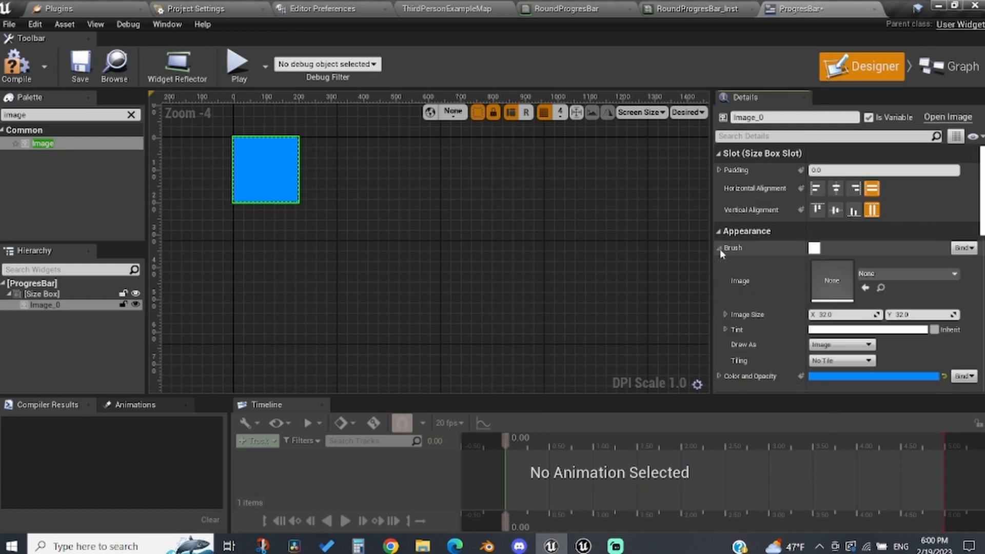
click(883, 275)
text(roundpr)
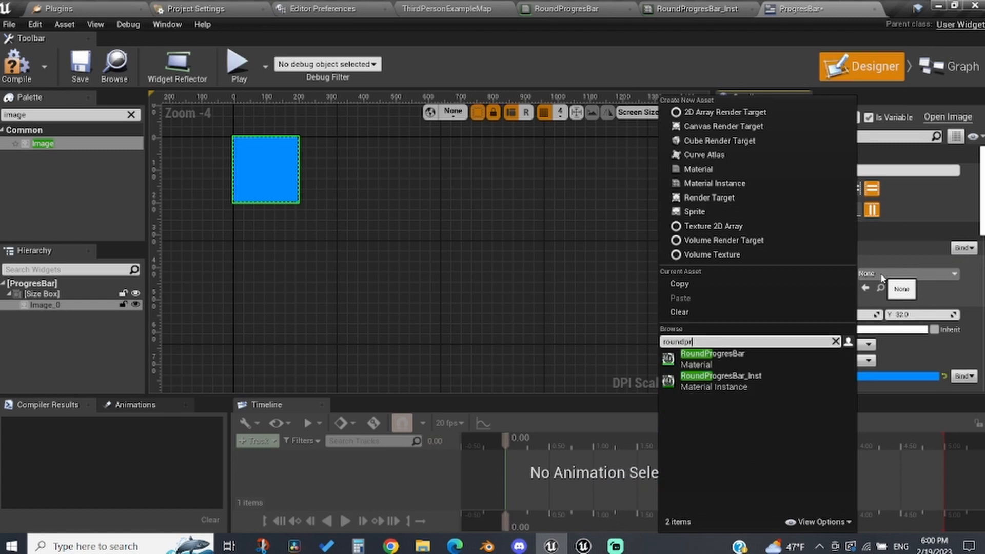
click(723, 383)
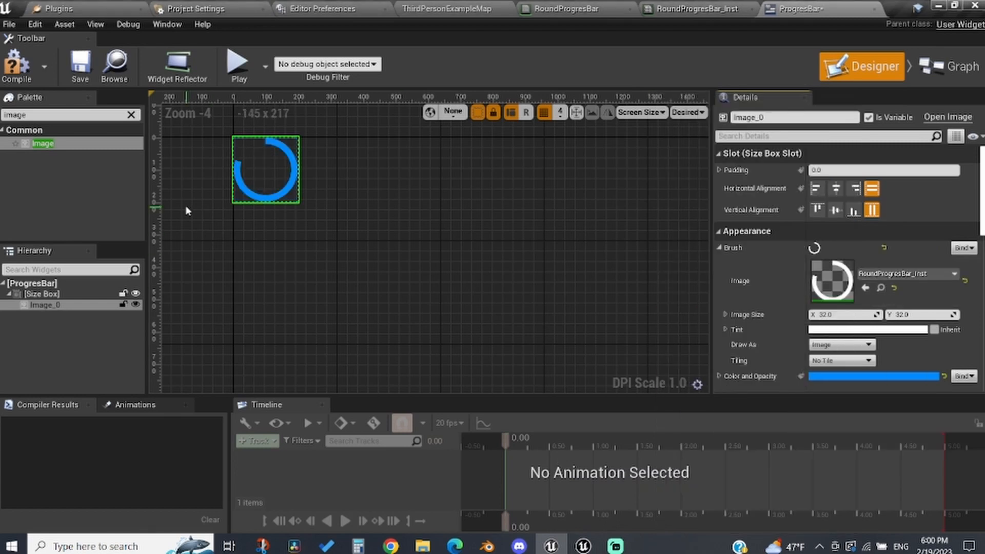
click(16, 67)
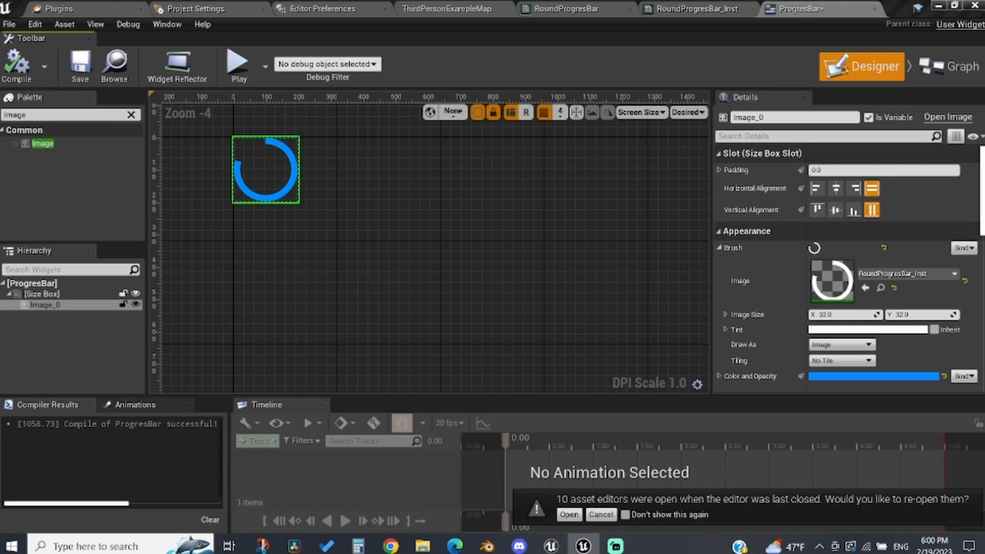
Step: Create a new blueprint function named SetPercent in the widget graph
click(963, 68)
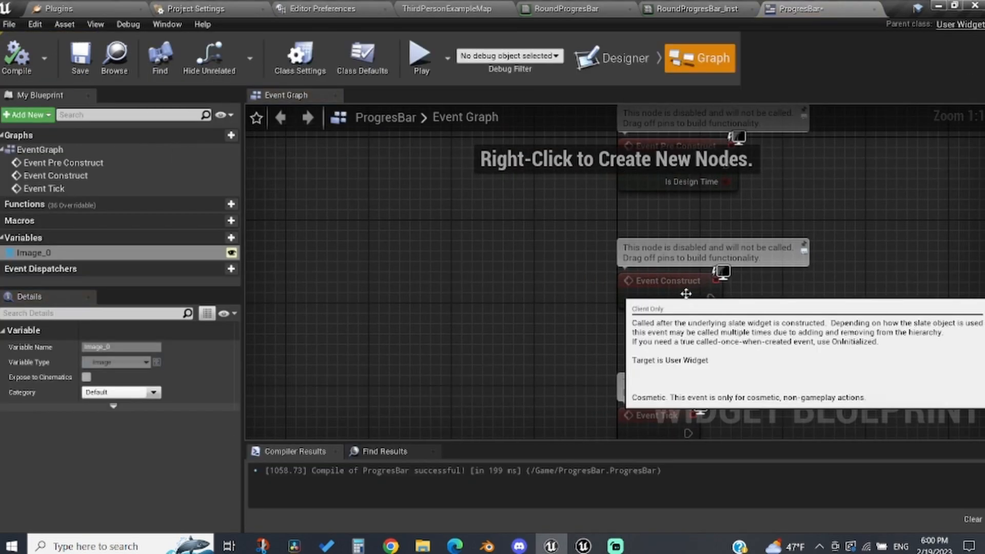
right_drag(686, 294, 533, 299)
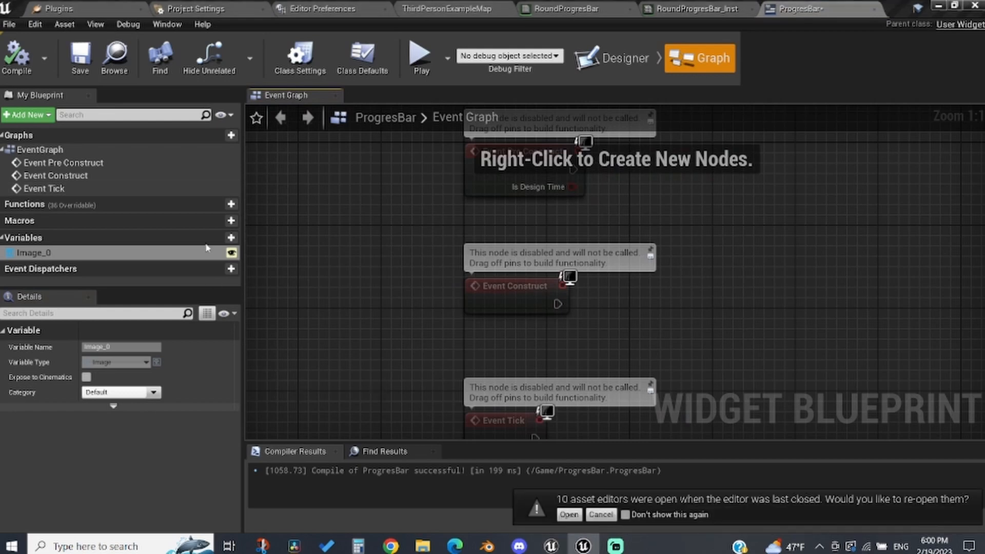
click(225, 205)
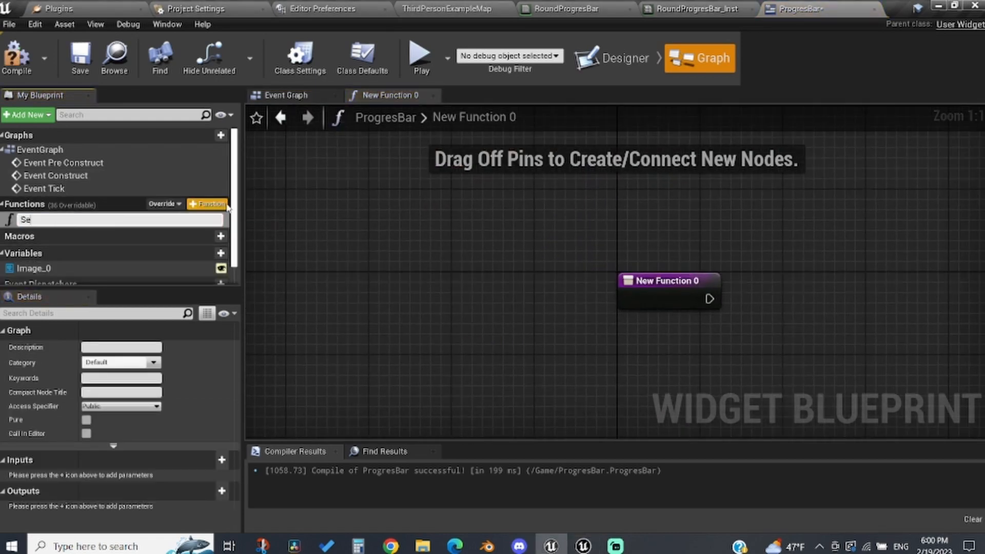
text(SetPercent)
key(Return)
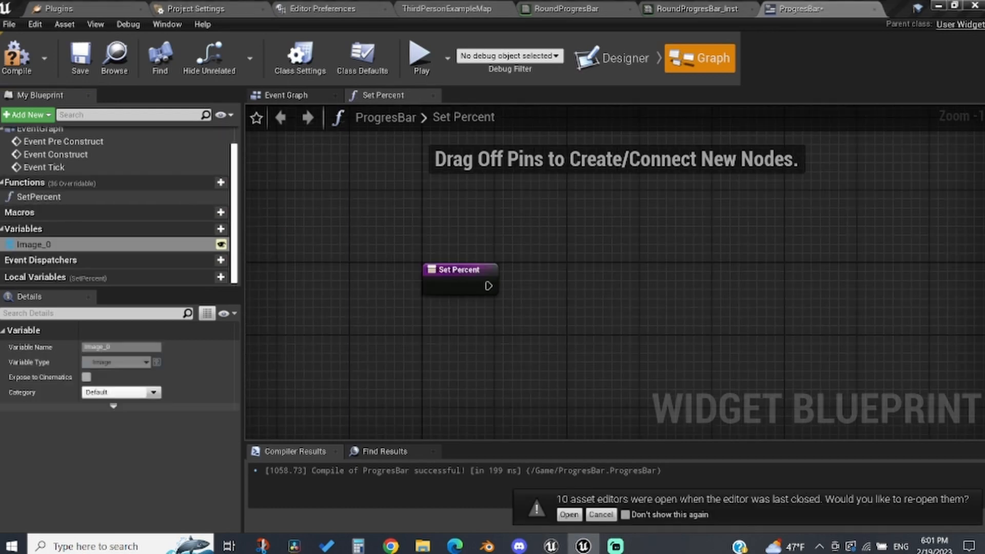
Step: Add a Create Dynamic Material Instance node after SetPercent with its parent set to RoundProgresBar_Inst
drag(451, 295, 424, 291)
text(create a dymat)
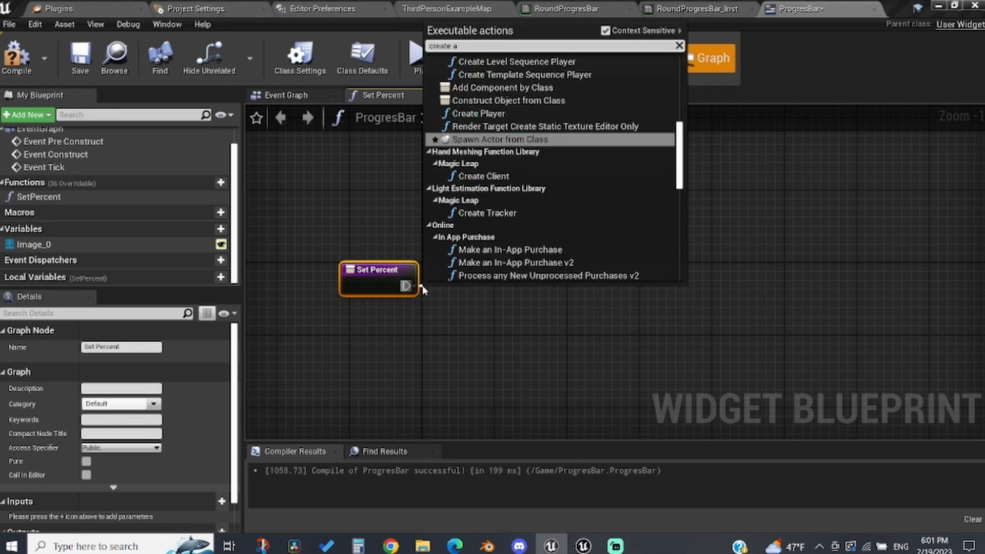
key(BackSpace)
key(BackSpace)
key(BackSpace)
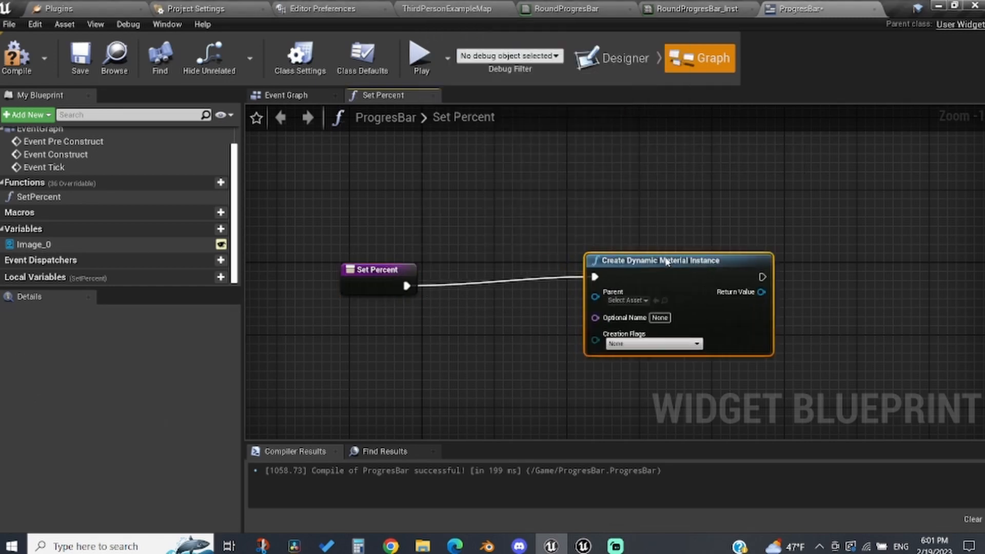
drag(666, 259, 621, 303)
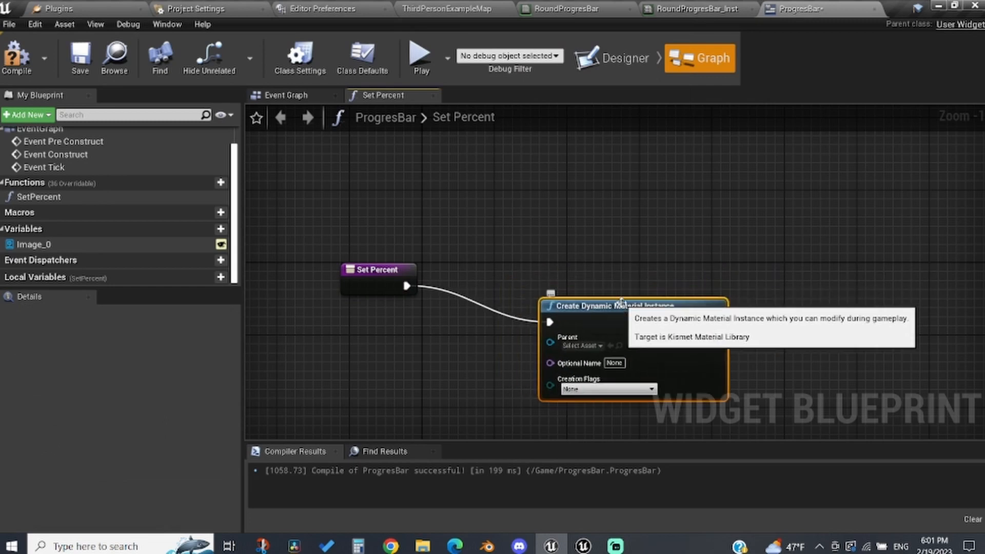
click(592, 348)
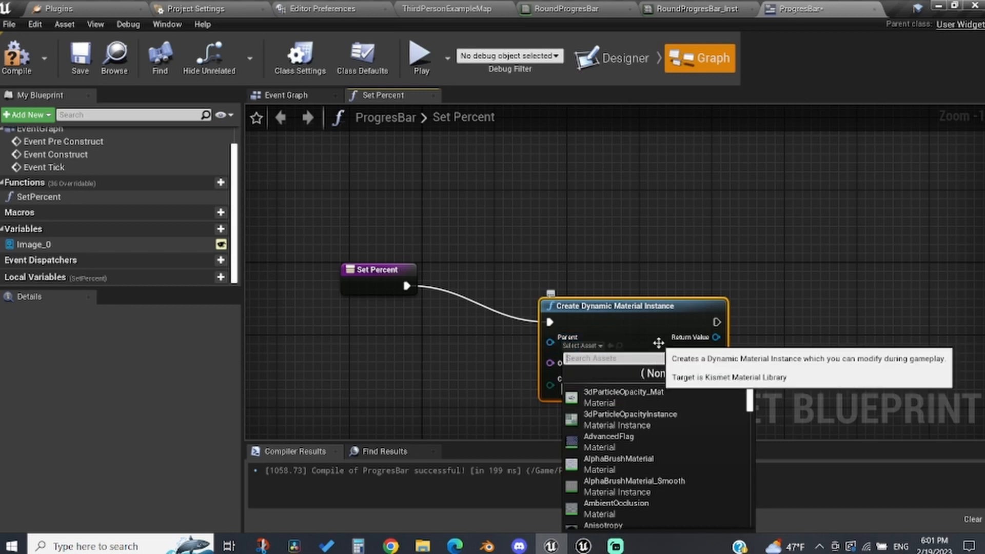
text(rou)
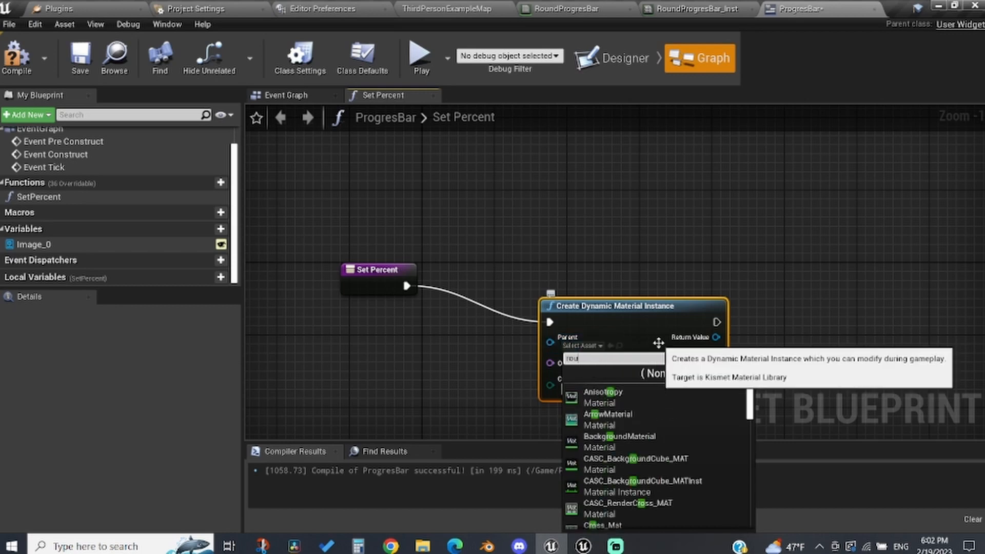
text(ndprog)
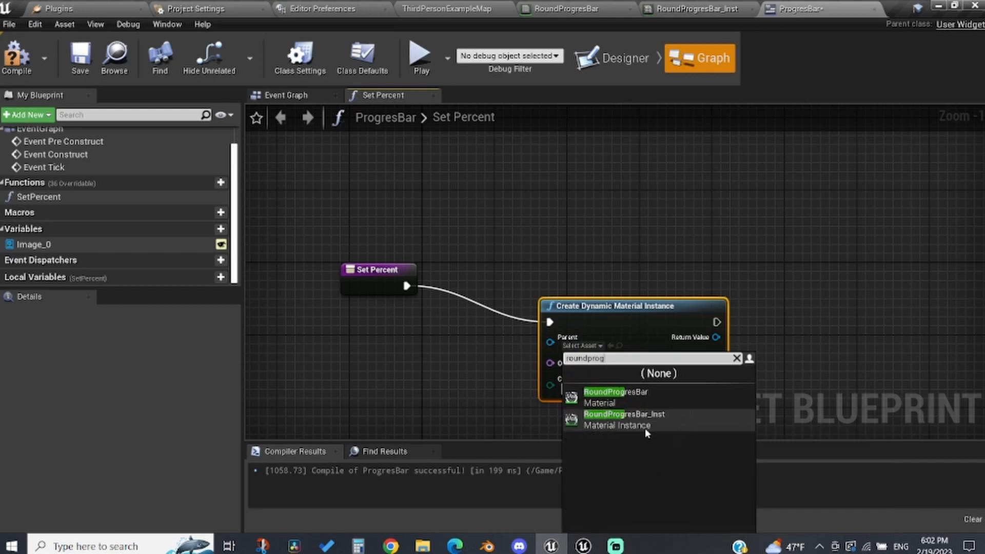
click(643, 429)
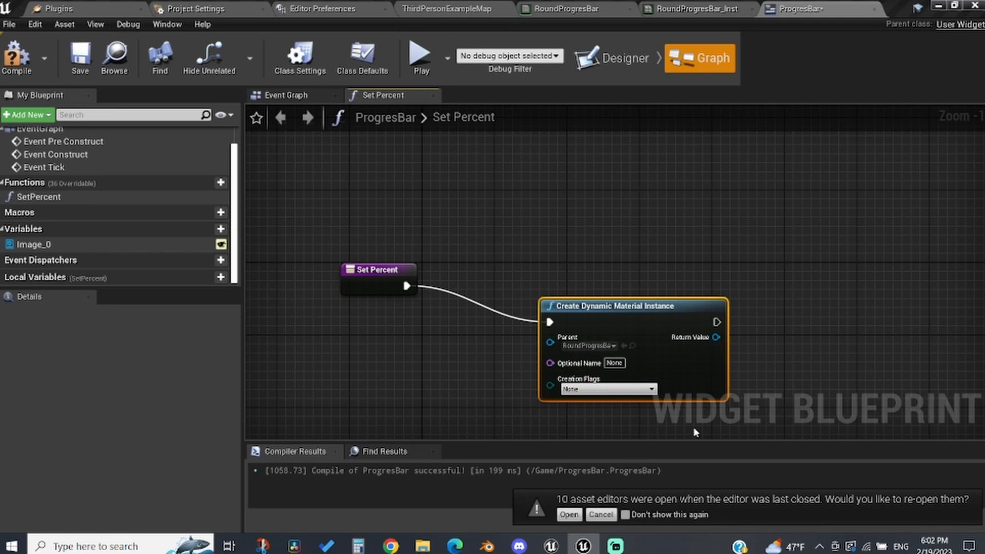
Step: Promote the dynamic material's return value to a variable named RoundProgressBar
right_click(716, 337)
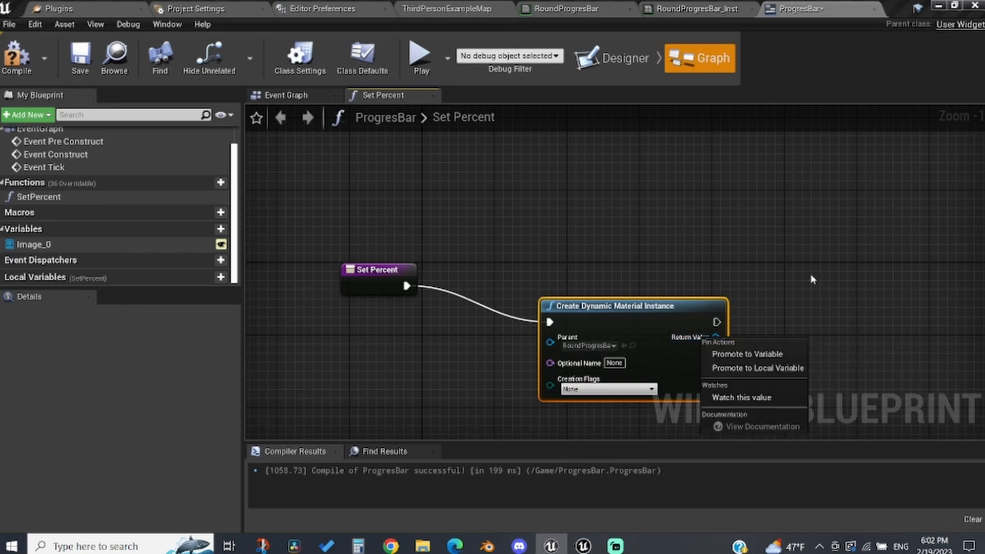
click(757, 354)
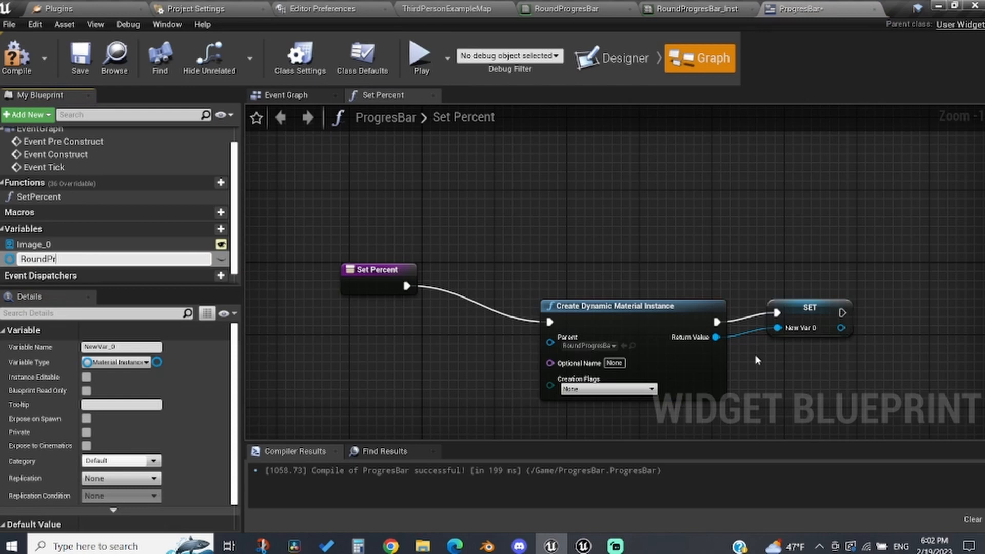
text(RoundProgressBar)
key(Return)
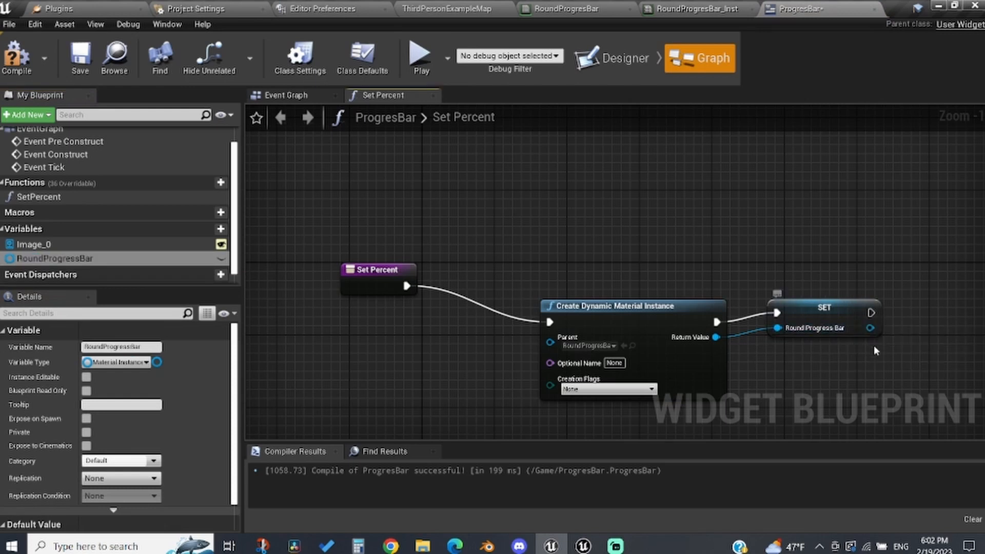
drag(871, 328, 643, 344)
text(set)
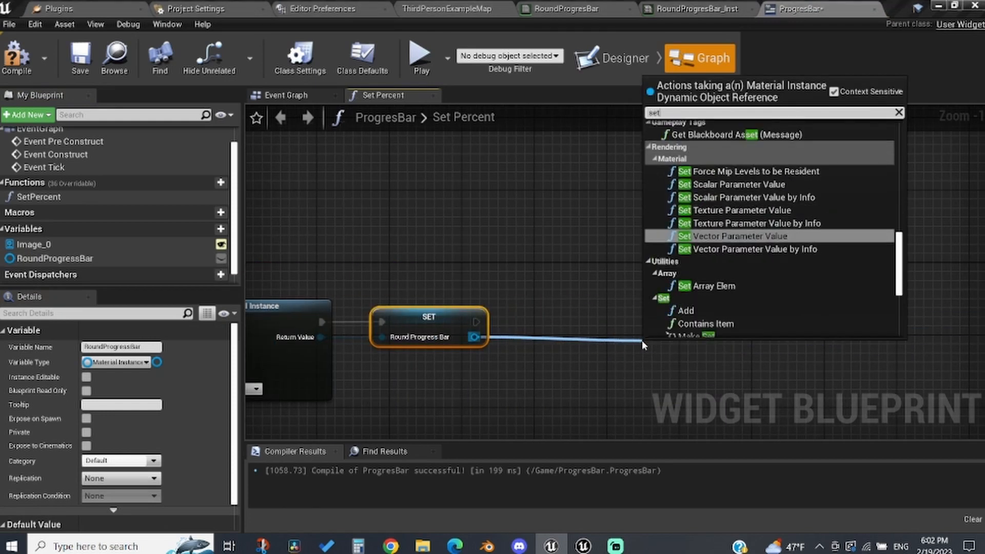
text( brus)
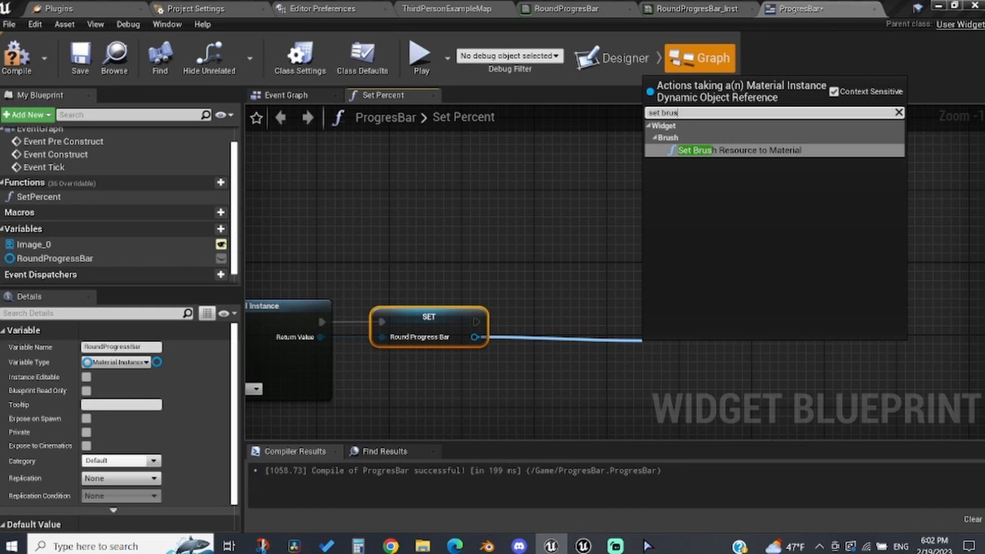
Step: Add an Image_0 getter and a Set Brush from Material node targeting it
drag(36, 245, 425, 316)
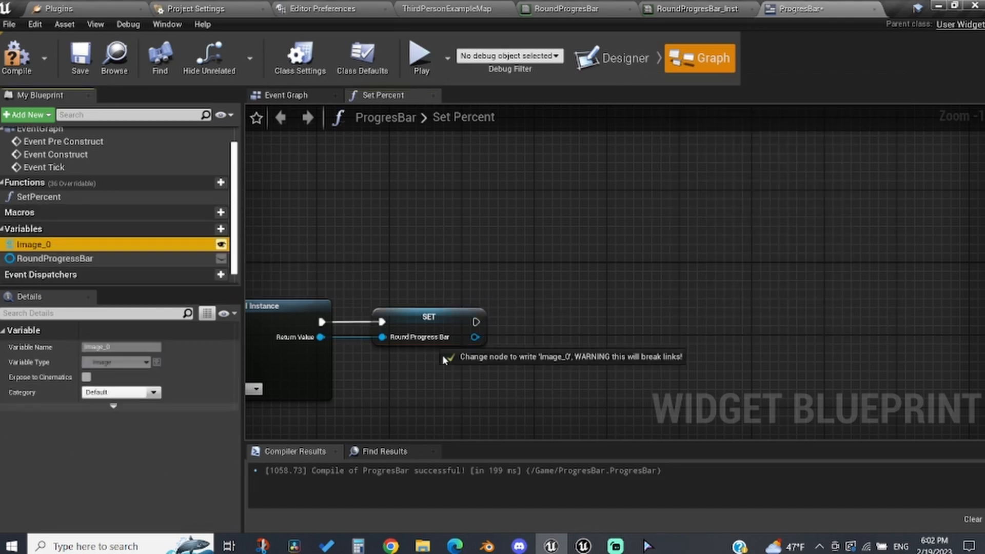
ctrl+drag(444, 388, 444, 388)
drag(505, 389, 544, 353)
text(se)
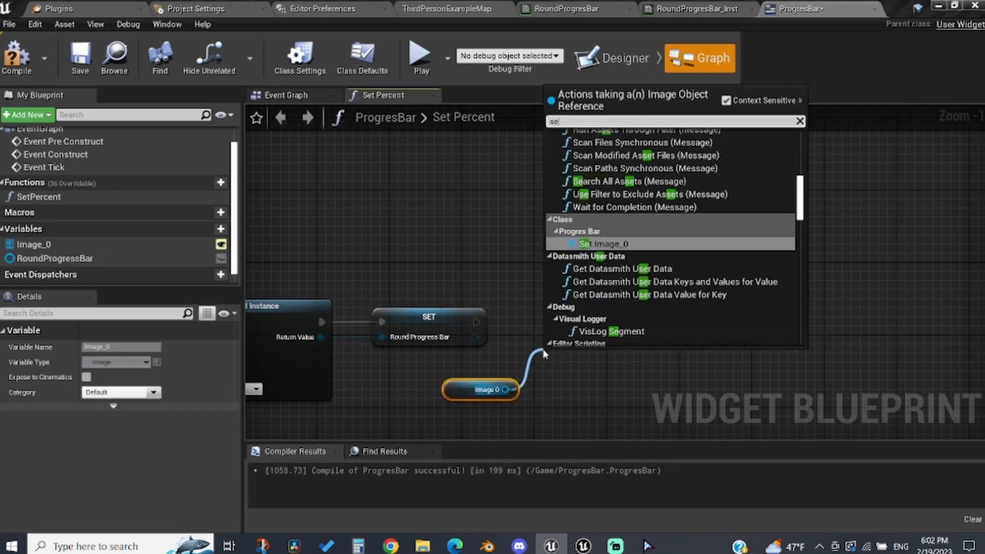
text(t brush fr)
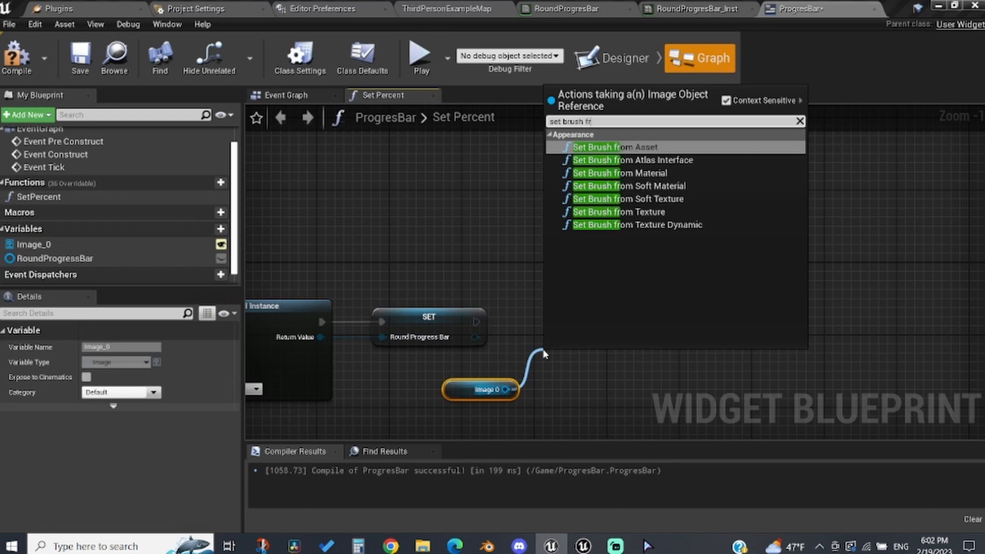
key(Down)
key(Down)
key(Down)
key(Up)
key(Return)
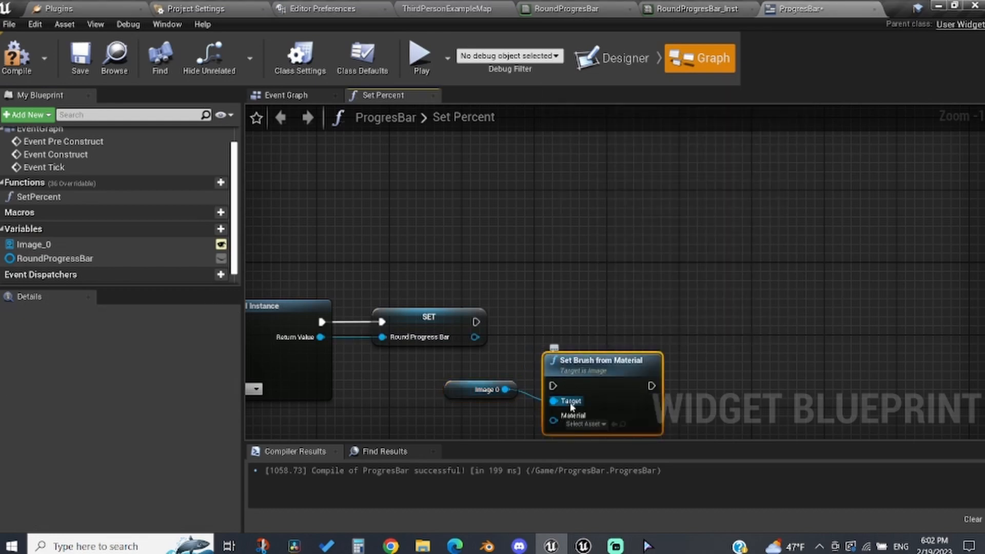
Step: Connect the RoundProgressBar value to the Set Brush from Material node's Material input
mouse_move(553, 420)
mouse_down()
mouse_move(467, 348)
mouse_move(483, 348)
mouse_move(475, 337)
mouse_move(489, 333)
mouse_move(567, 379)
mouse_move(553, 386)
mouse_move(588, 310)
mouse_up()
click(674, 344)
right_drag(674, 345, 675, 317)
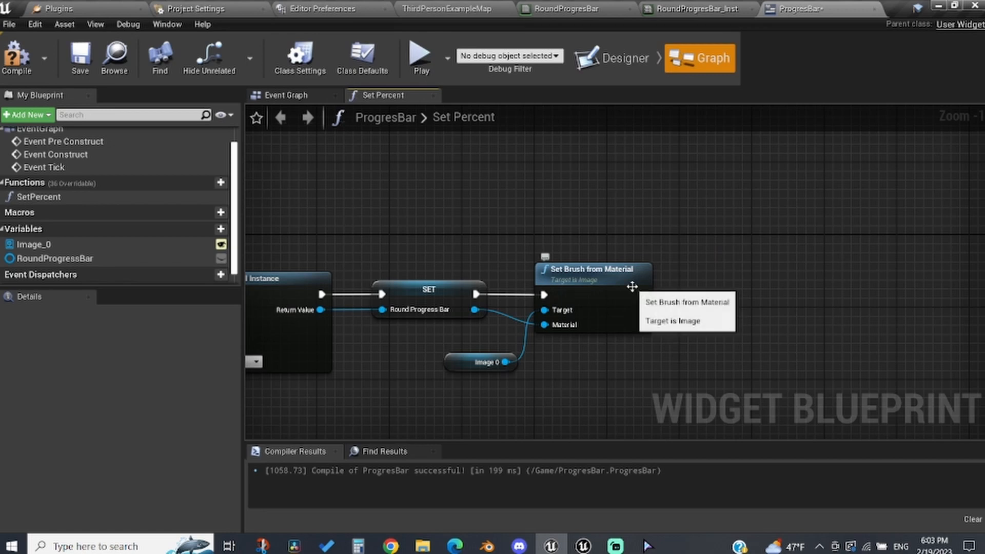
Step: Add a Set Scalar Parameter Value node targeting the RoundProgressBar variable after the brush node
drag(157, 257, 540, 171)
drag(611, 172, 703, 206)
text(set sca)
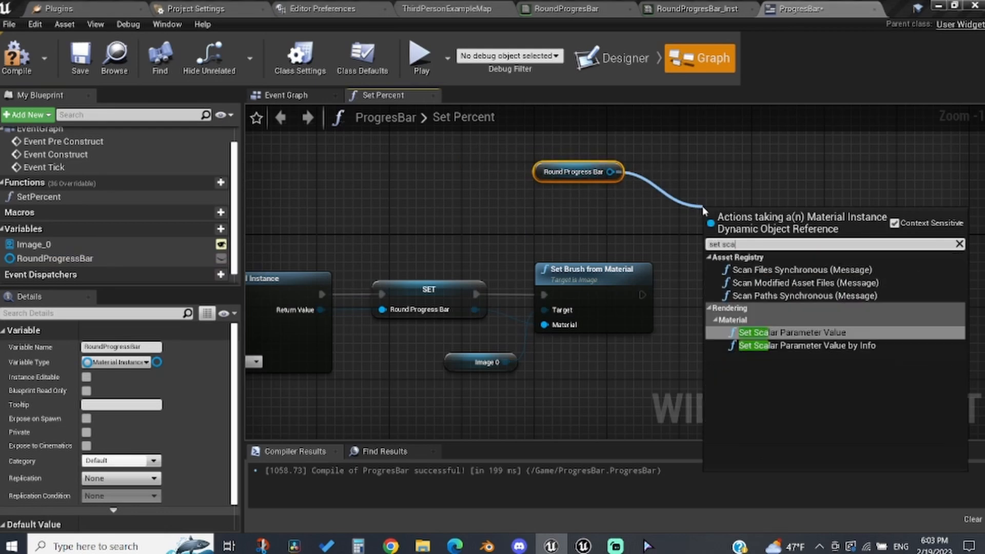
text(lar)
key(Return)
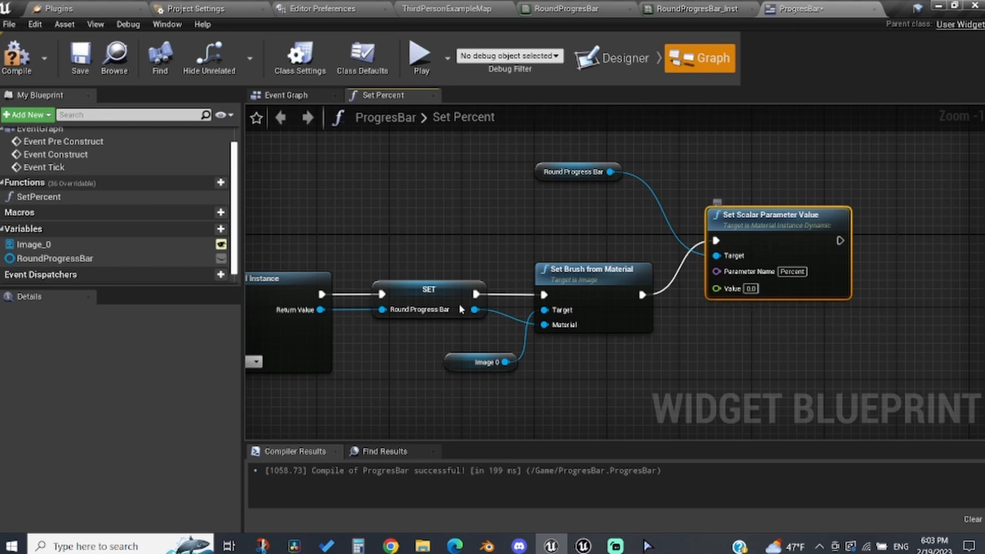
Step: Expose the scalar Value as a float function input and rename it Percent
drag(733, 291, 708, 245)
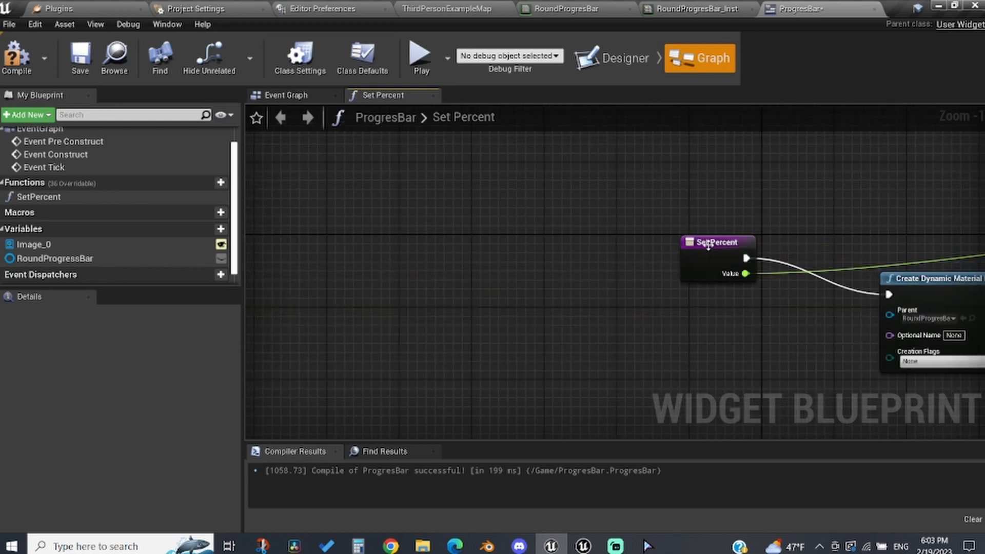
click(710, 249)
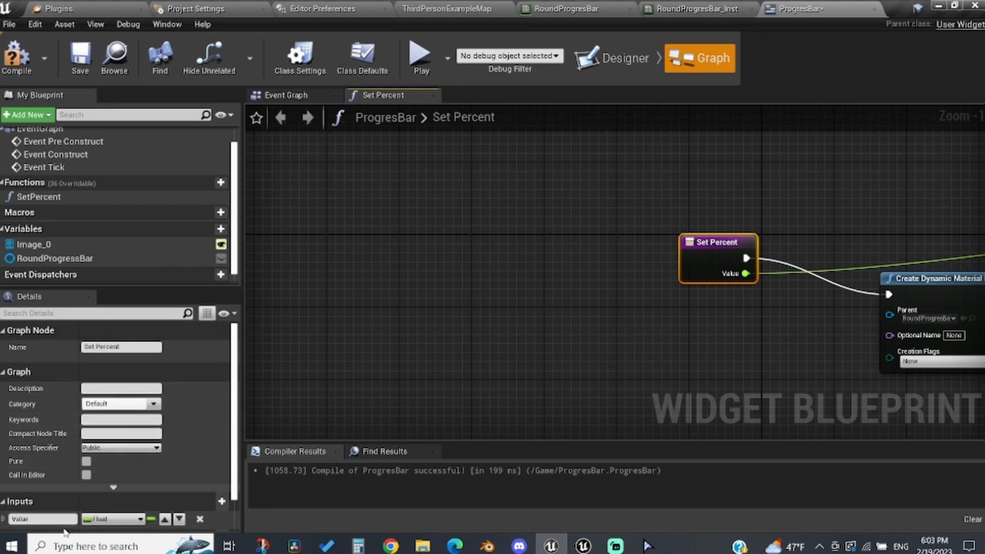
click(55, 519)
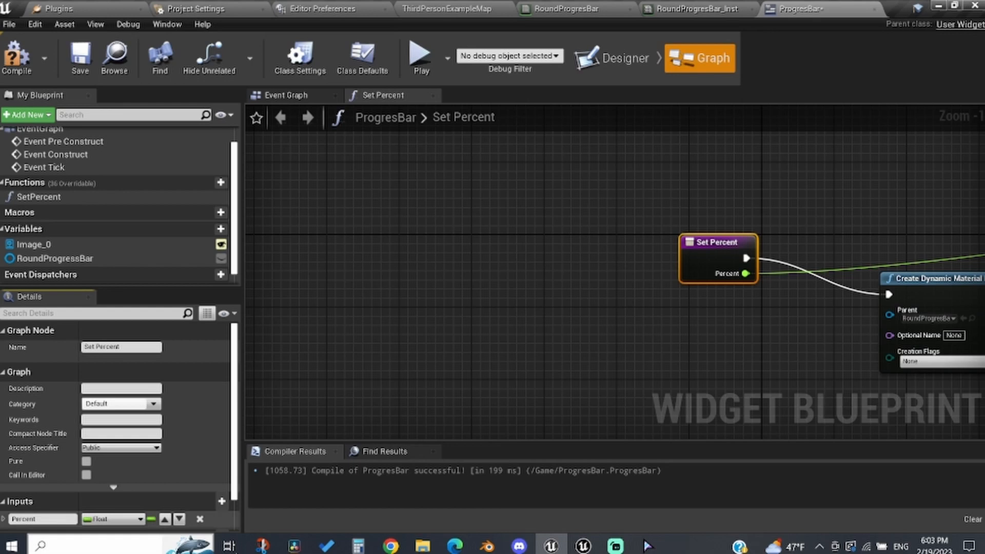
Step: Insert an Is Valid check between the SetPercent entry and the material creation node
drag(725, 255, 634, 224)
text(is v)
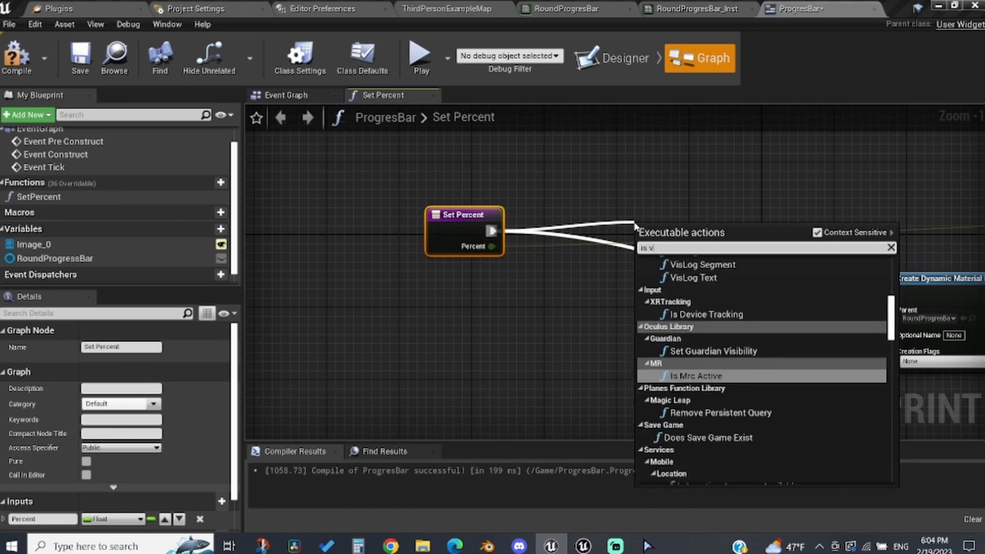
text(alid)
key(Return)
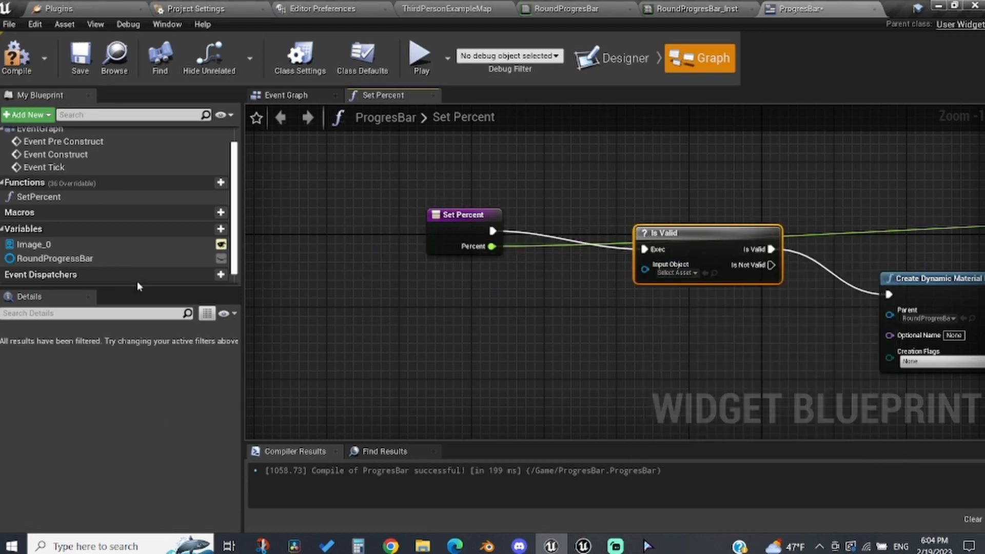
Step: Feed the RoundProgressBar variable into Is Valid and route Is Not Valid to the material creation
click(93, 259)
ctrl+drag(92, 258, 490, 329)
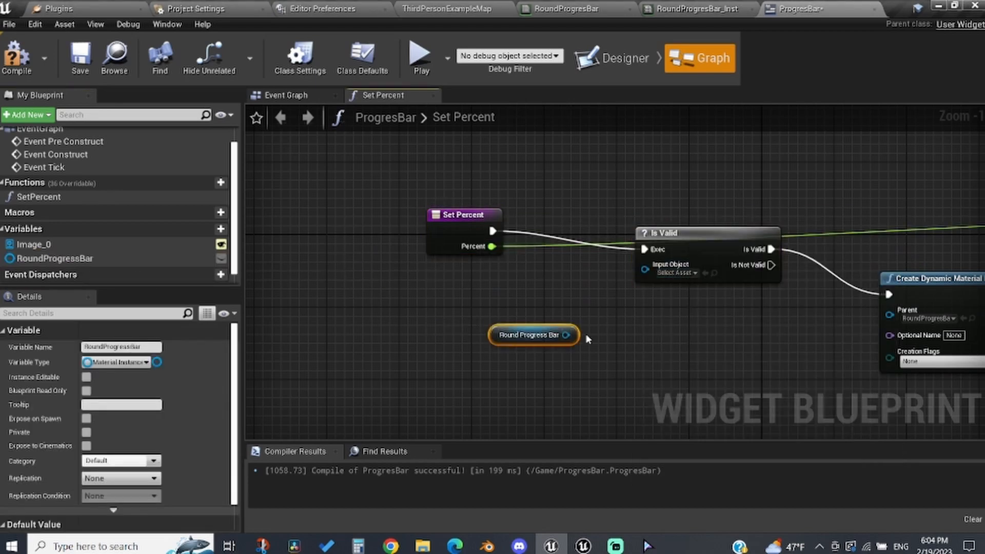
drag(645, 269, 564, 338)
ctrl+drag(744, 249, 735, 271)
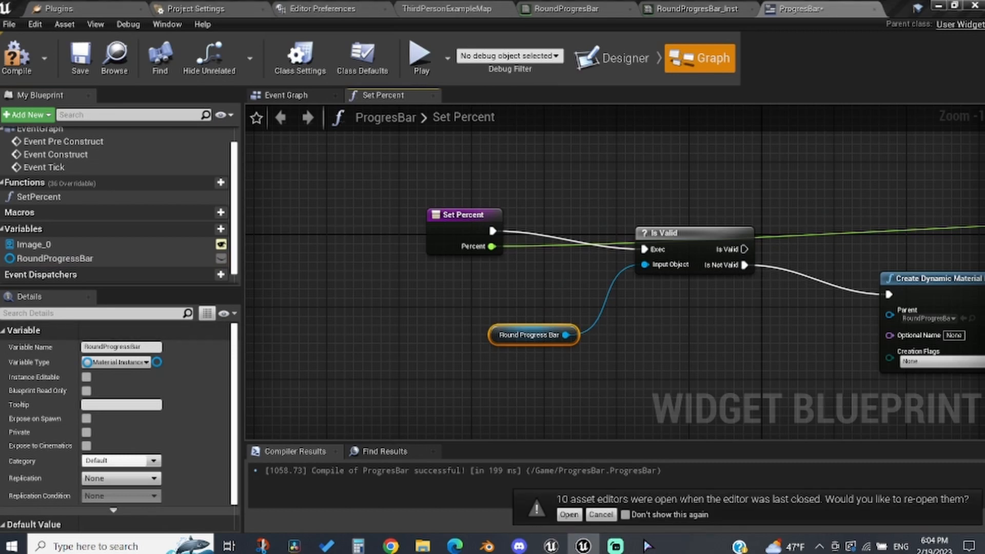
right_drag(803, 292, 508, 361)
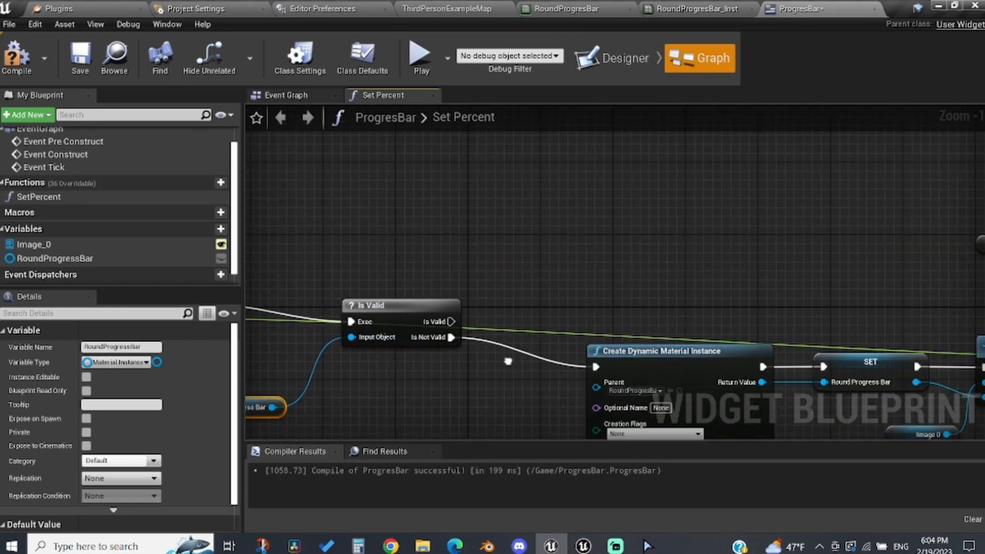
Step: Connect the Is Valid output to the Set Scalar Parameter Value execution input and compile the widget blueprint
drag(451, 322, 666, 313)
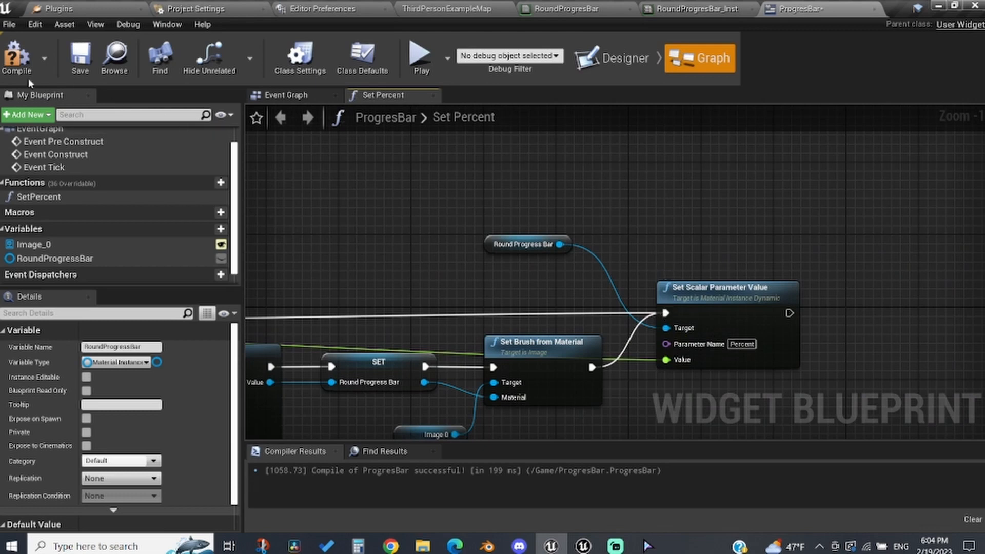
click(8, 62)
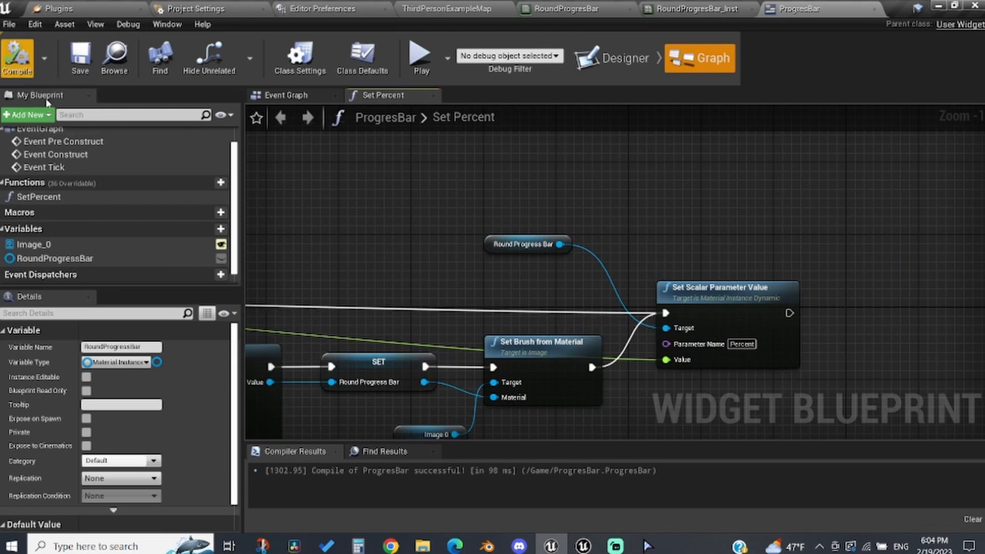
Step: In the Event Graph, create a new variable named Percent and set its type to Float
click(276, 100)
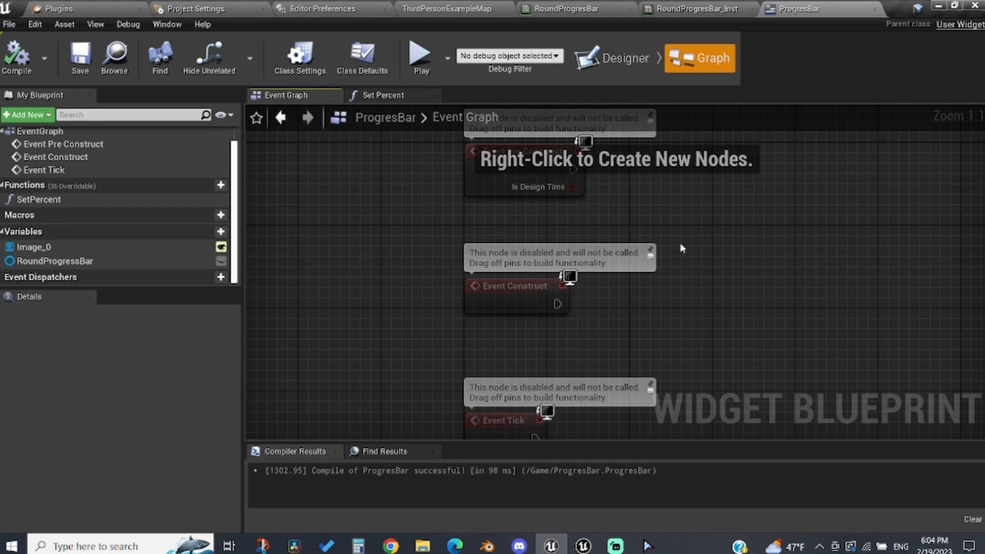
right_drag(755, 226, 636, 361)
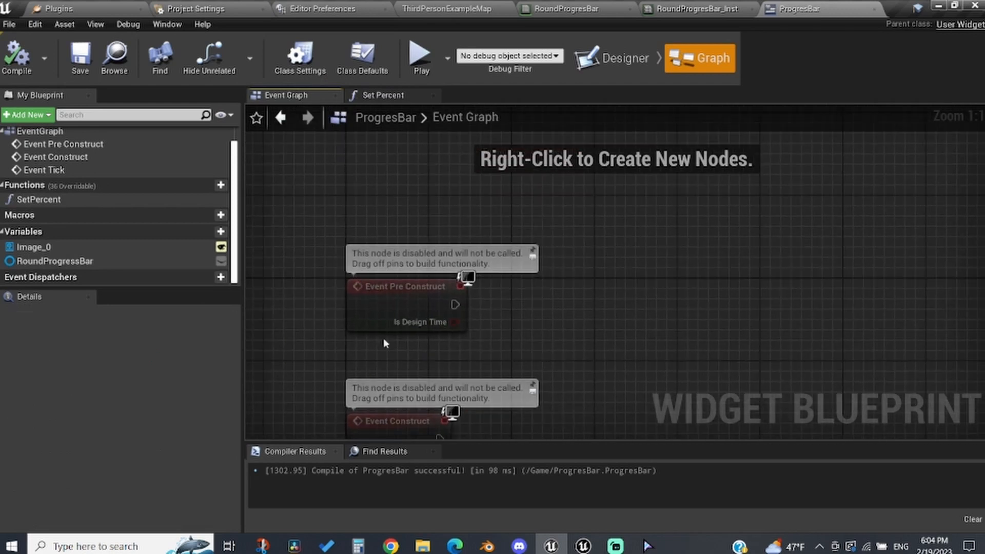
drag(400, 285, 374, 218)
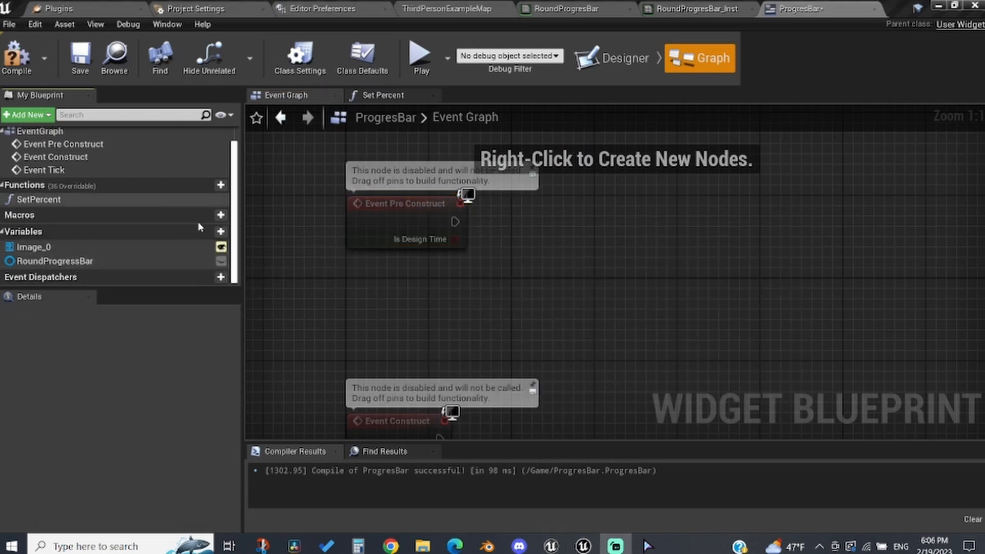
click(221, 231)
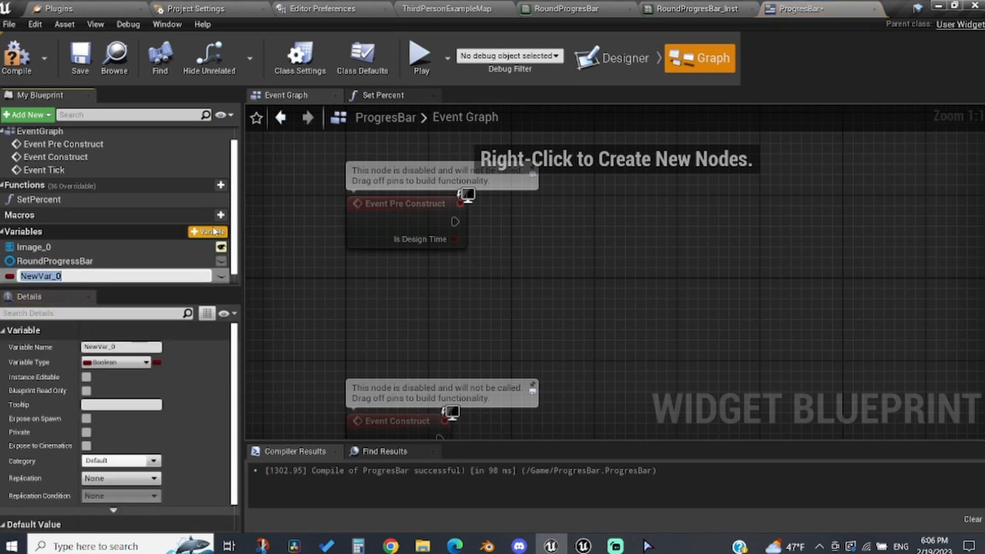
text(Percent)
key(Return)
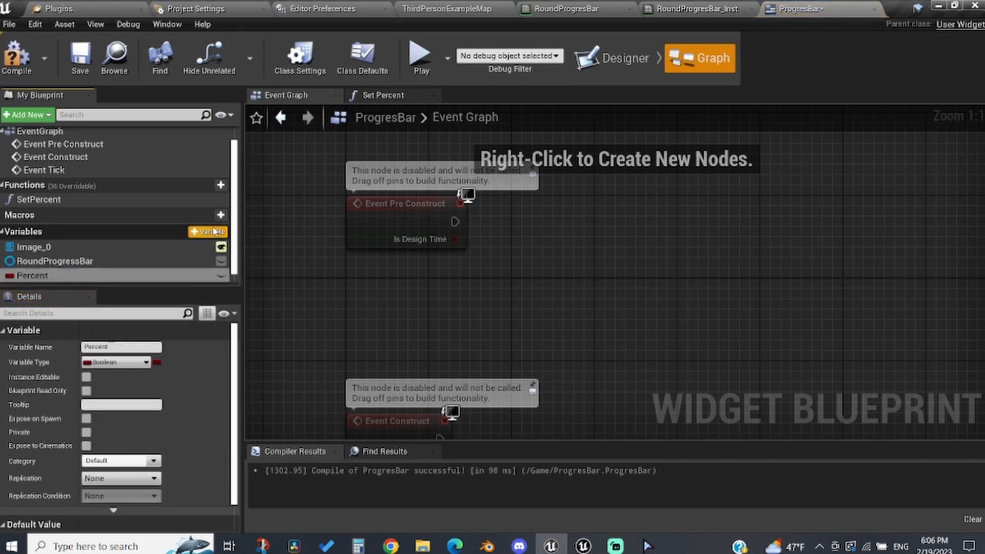
click(124, 367)
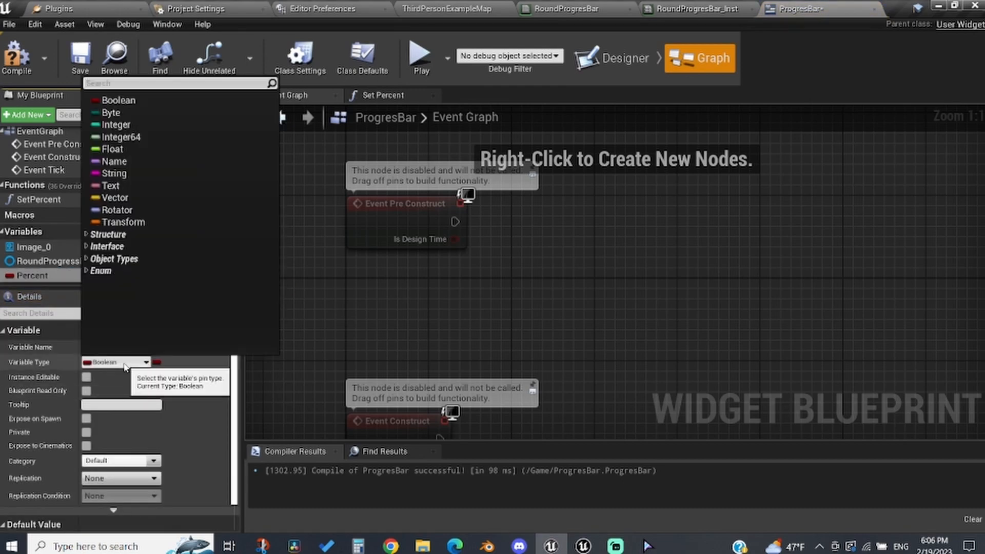
click(112, 157)
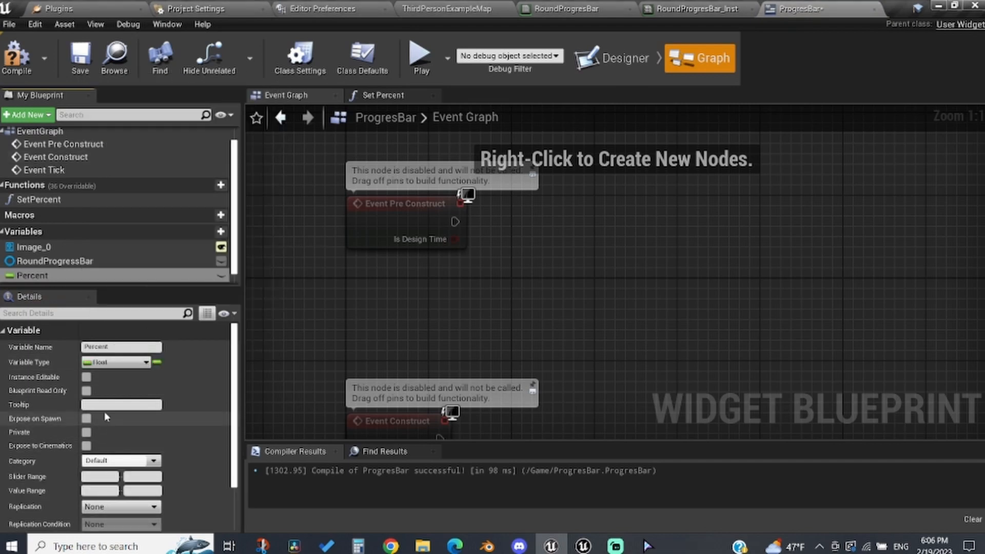
Step: Place a Percent getter in the Event Graph and make the variable instance editable and exposed on spawn
ctrl+drag(98, 275, 390, 264)
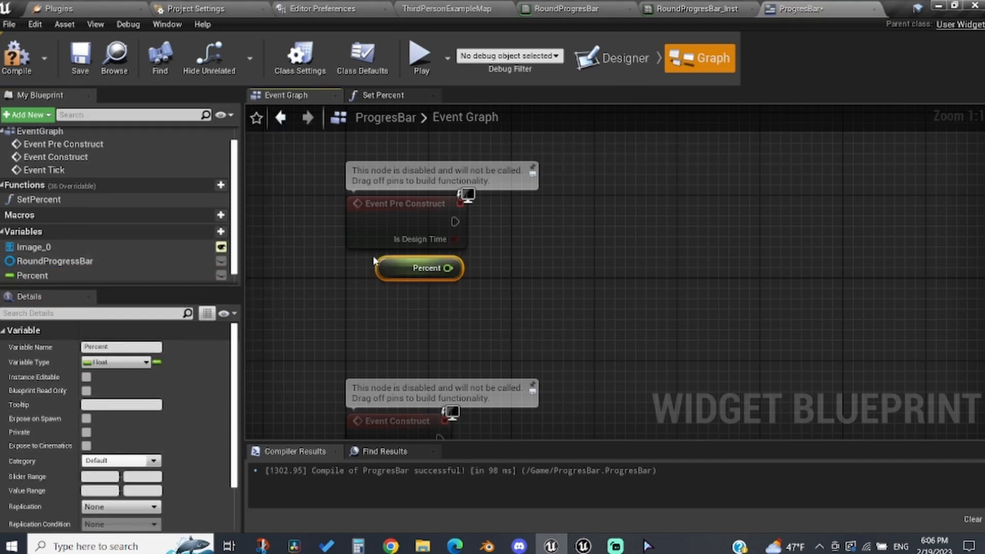
click(221, 275)
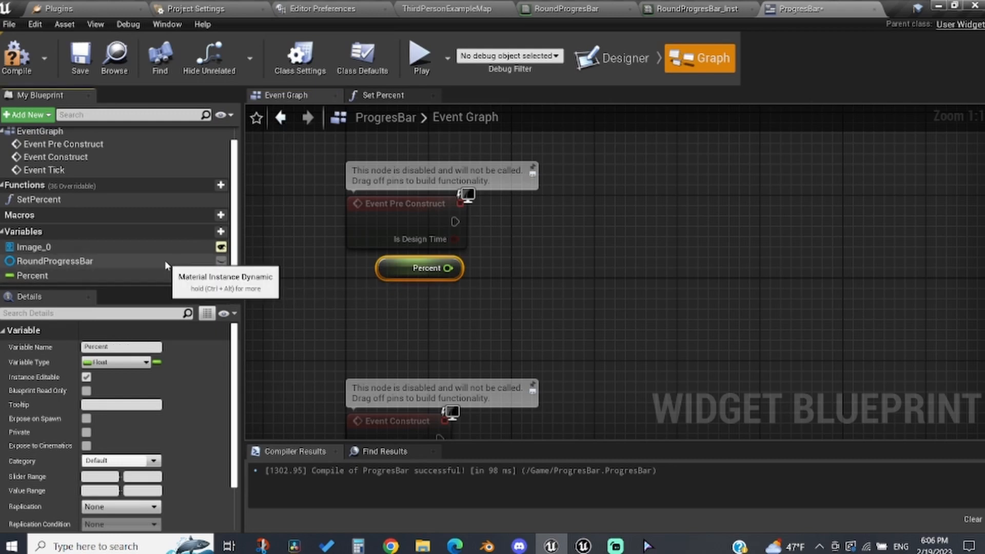
click(160, 275)
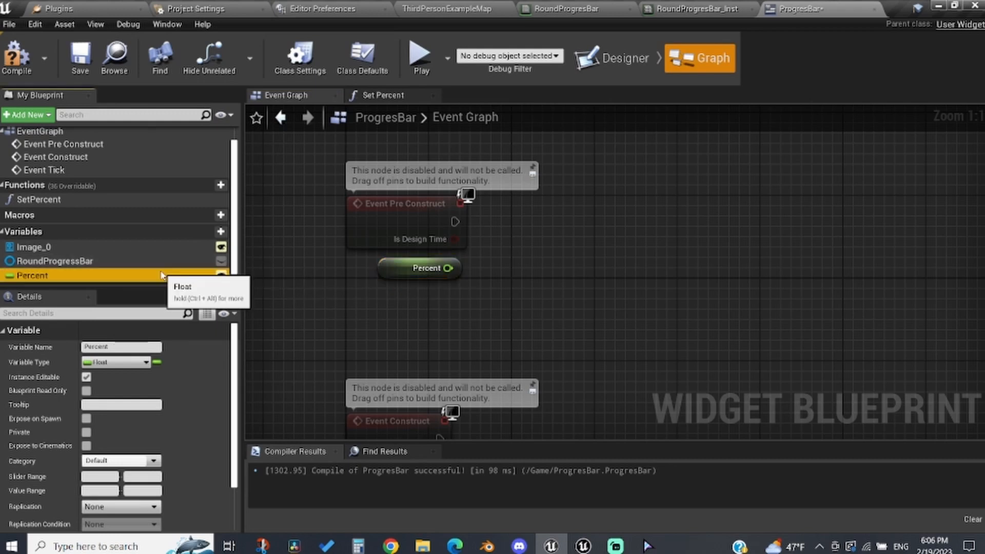
click(86, 418)
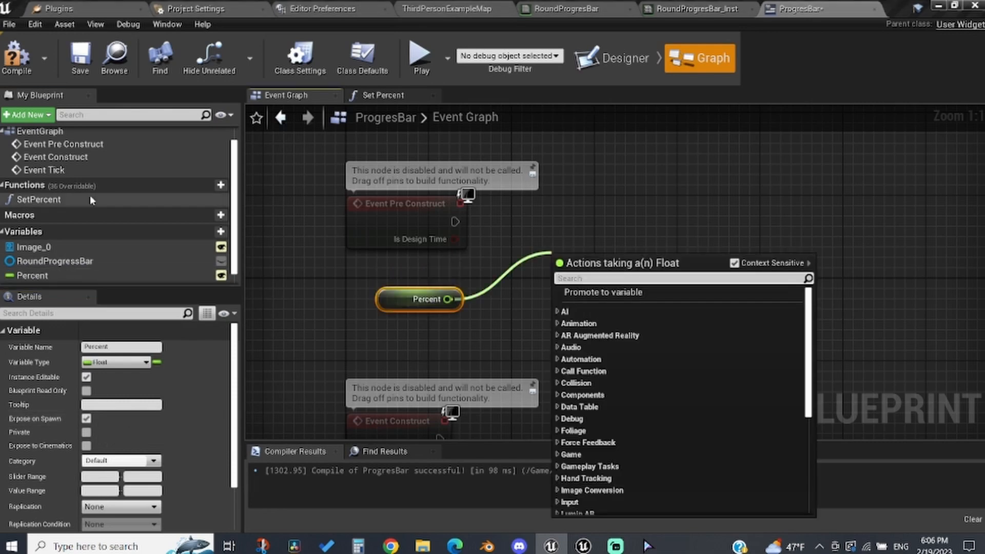
Step: Call SetPercent from Event Pre Construct, feeding it the Percent variable, and compile
drag(91, 197, 460, 266)
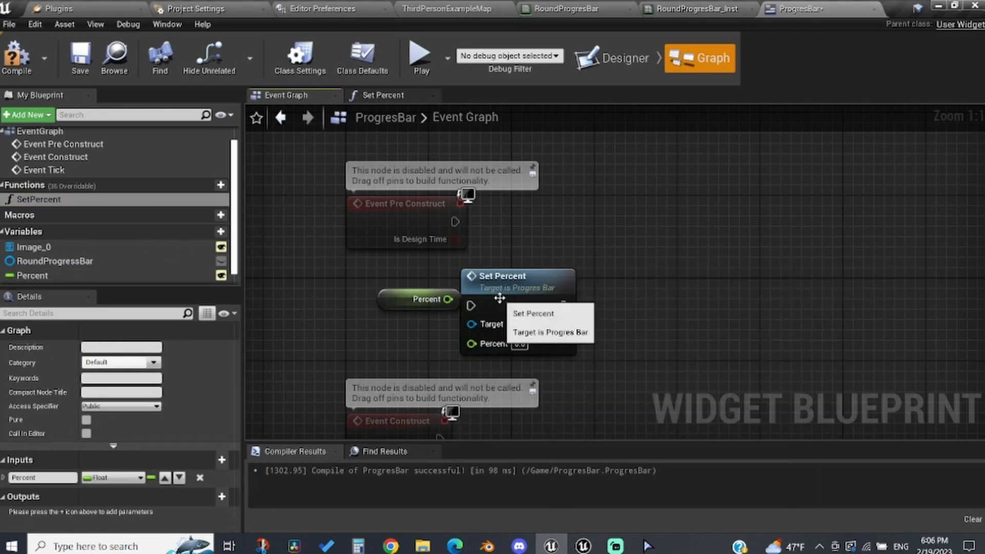
drag(501, 293, 562, 236)
drag(447, 299, 534, 281)
drag(544, 248, 455, 222)
click(18, 62)
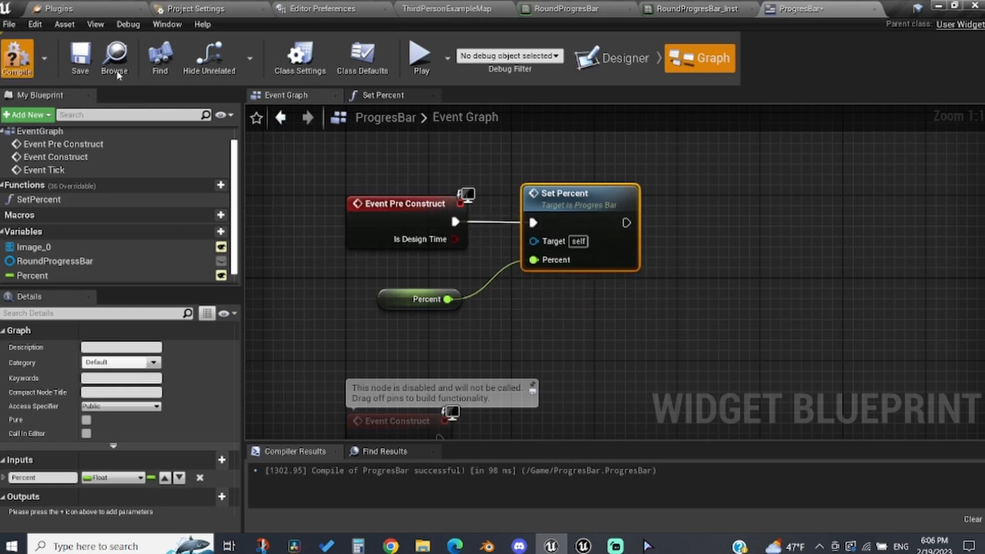
Step: In the level editor's Content folder, create a new Widget Blueprint named Main
click(414, 6)
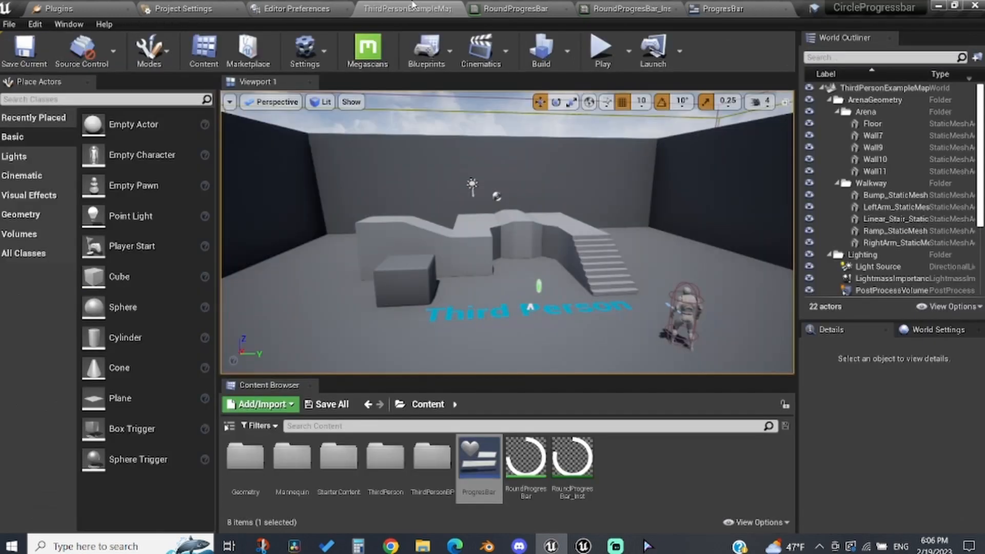
right_click(658, 506)
mouse_move(725, 507)
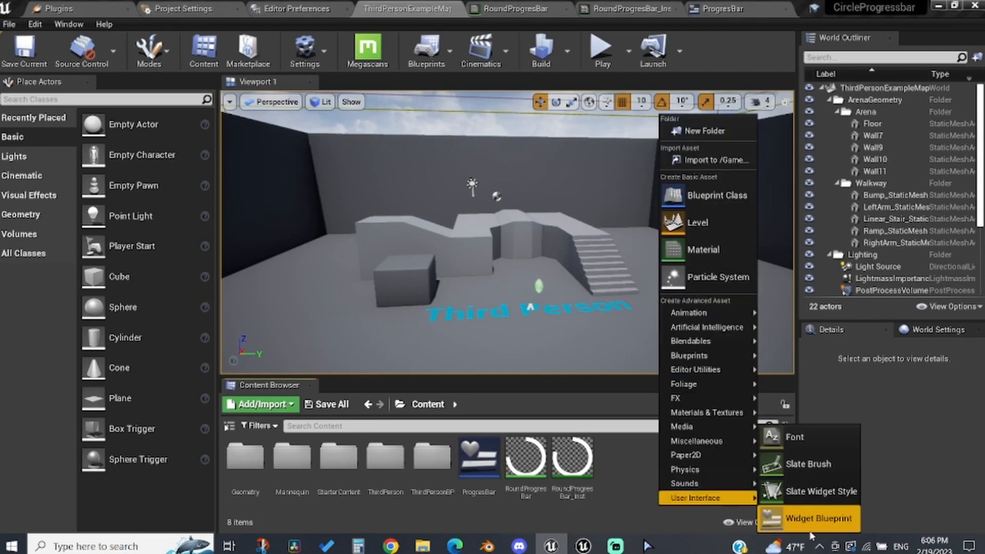
click(818, 518)
key(BackSpace)
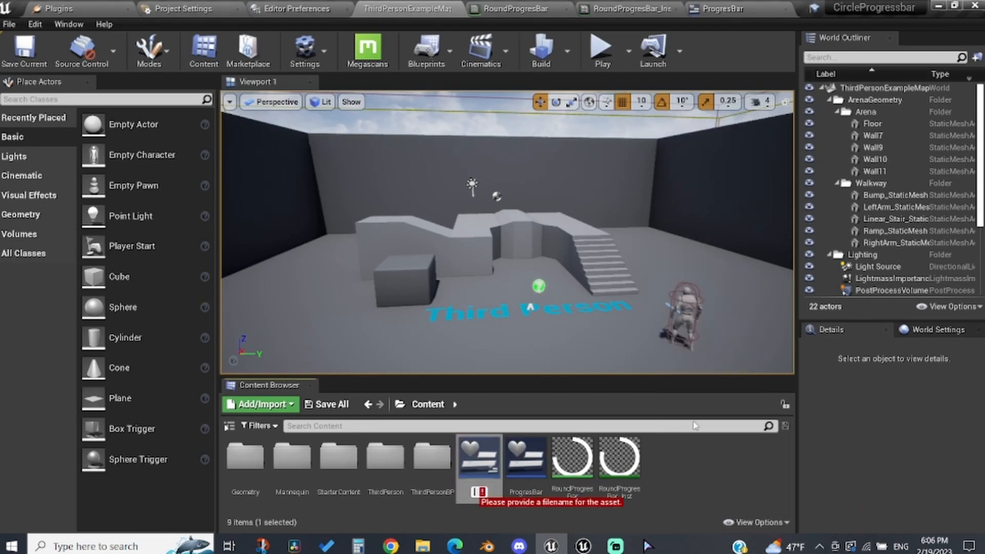
text(Main)
key(Return)
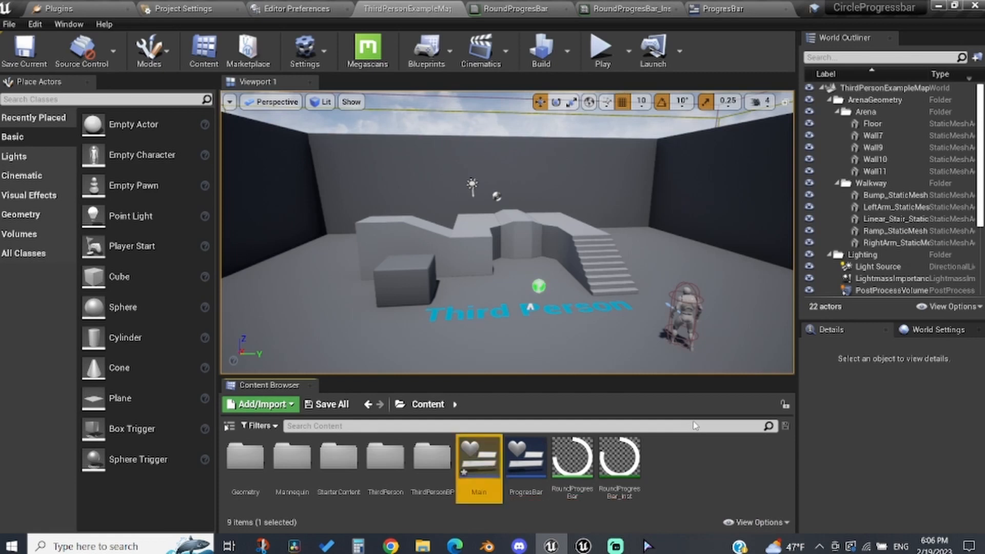
Step: Open Main and place a Progres Bar widget from User Created near the canvas's upper-right corner
double_click(465, 454)
scroll(4, 228, down, 2)
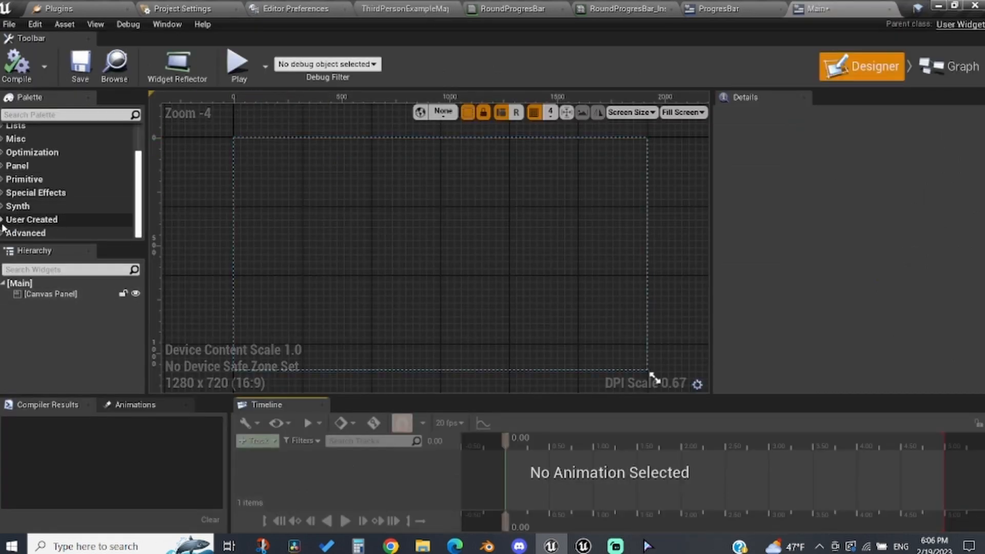
click(3, 225)
scroll(71, 224, down, 1)
drag(70, 220, 570, 152)
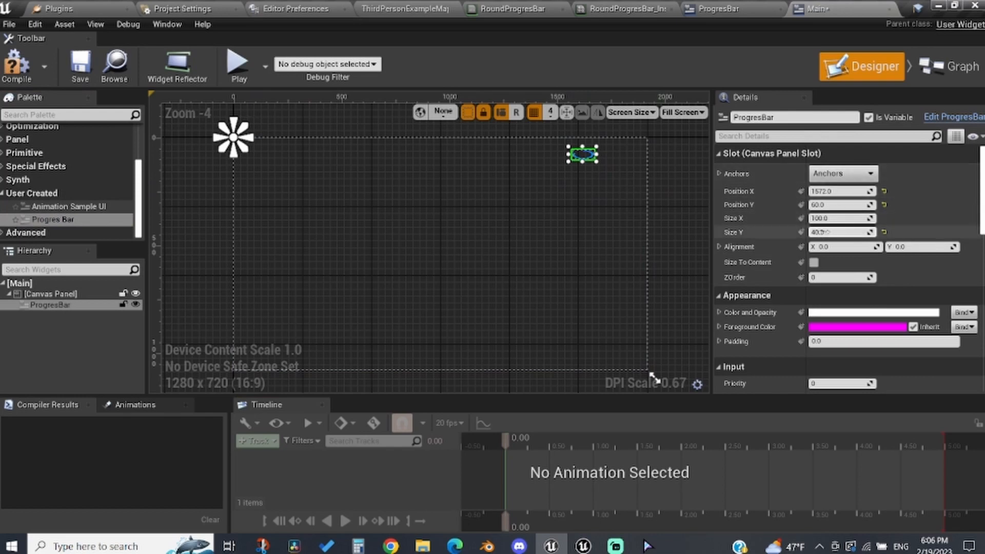
Step: Set the Progres Bar widget's size to 300 by 300
click(827, 231)
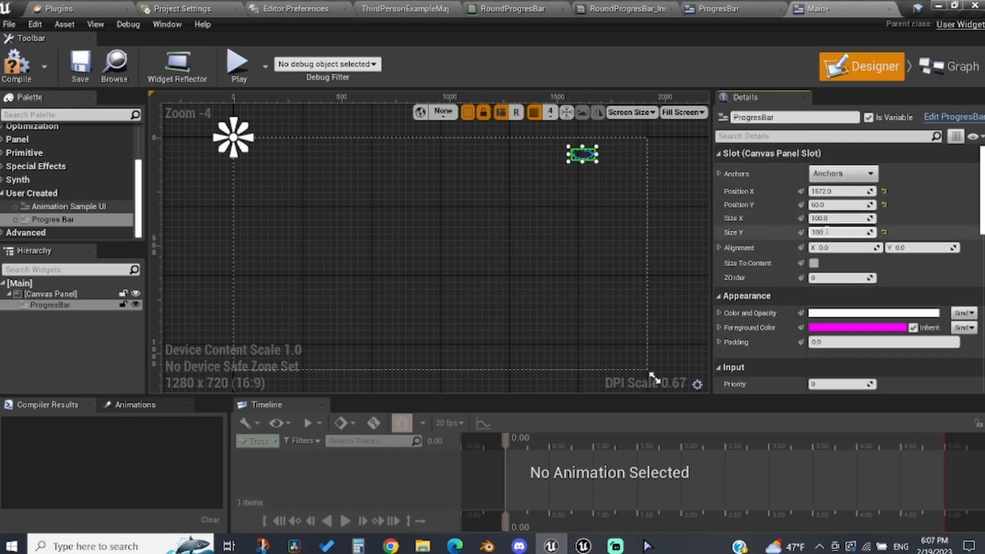
key(Return)
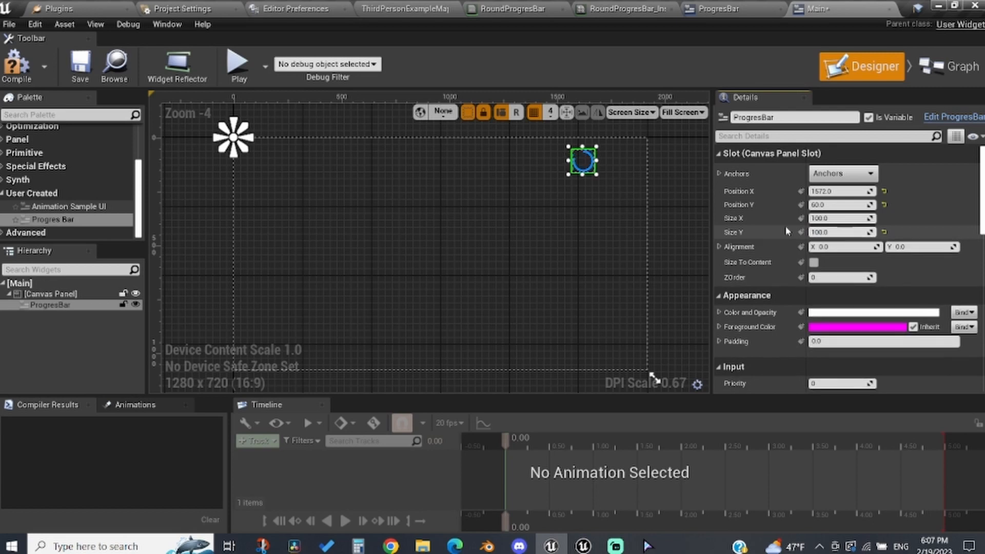
click(838, 219)
text(00)
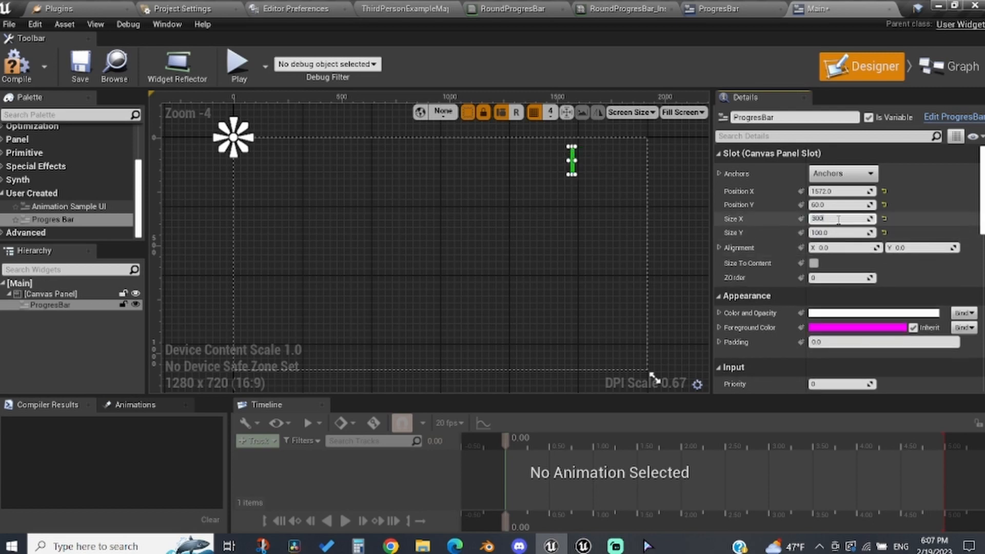
key(Return)
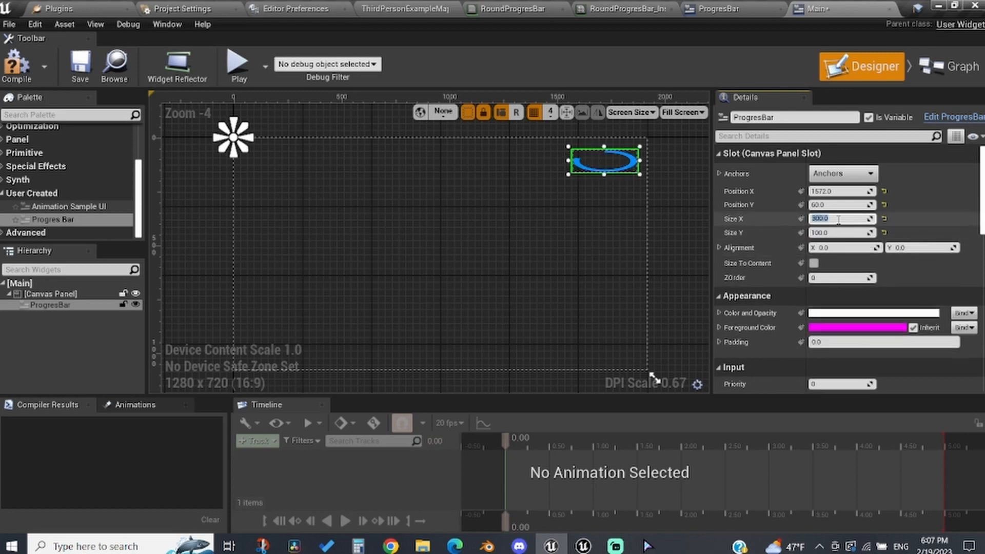
click(831, 232)
text(300)
key(Return)
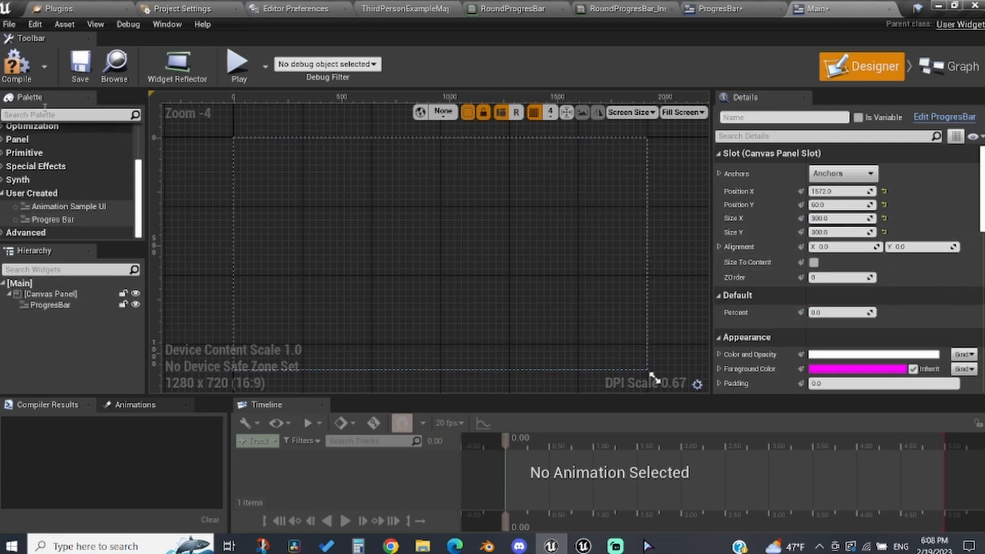
Step: Compile Main, then set the placed progress bar's Percent to 0.5 and compile again
click(10, 67)
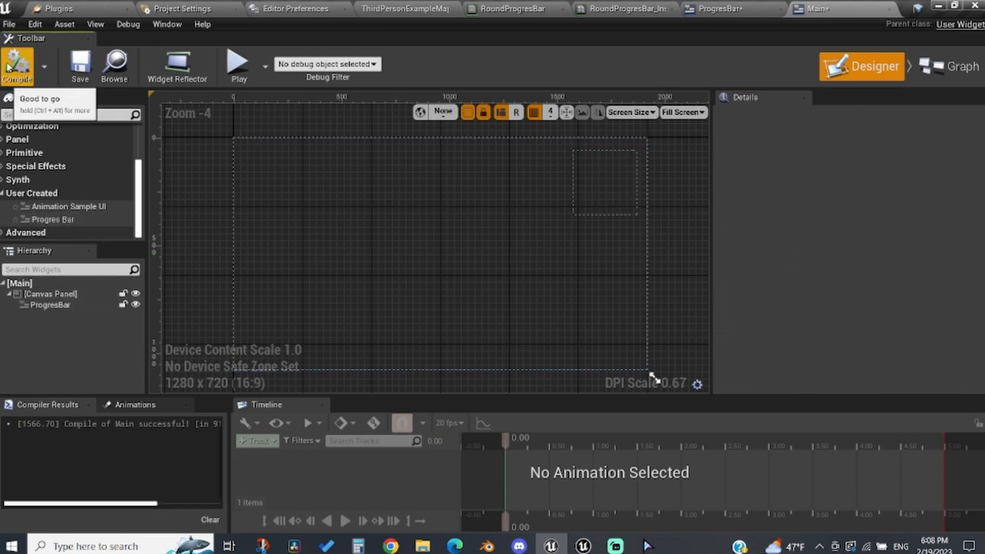
click(588, 197)
scroll(863, 316, down, 1)
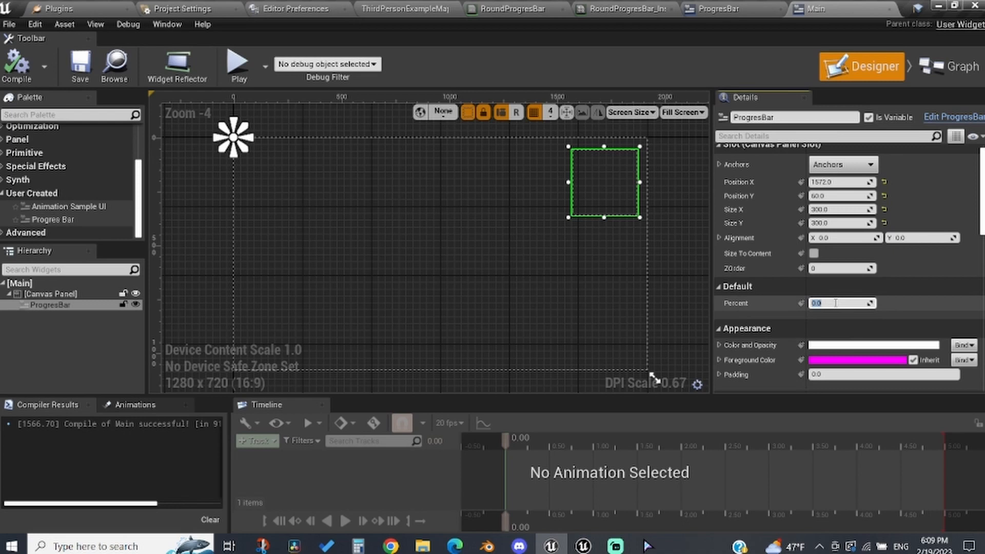
key(Return)
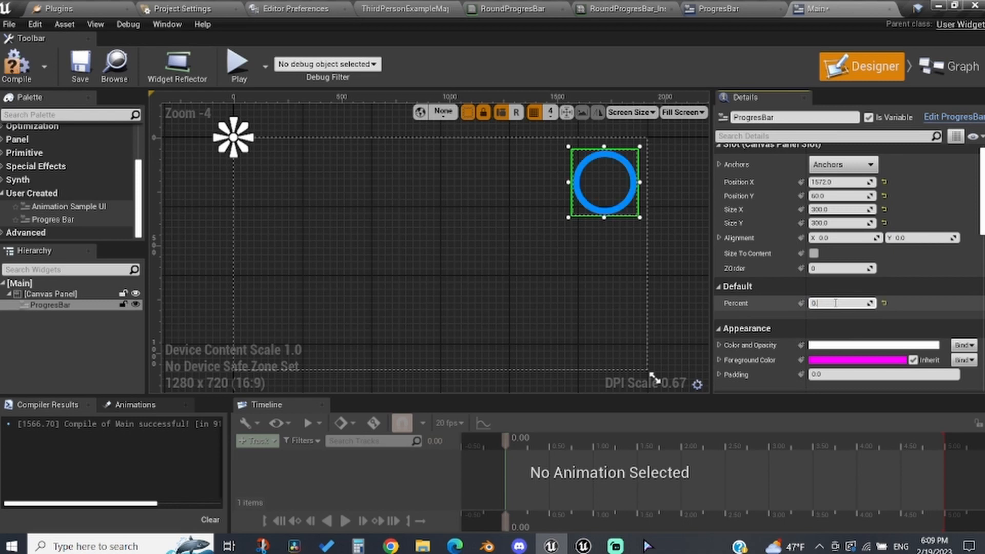
click(17, 64)
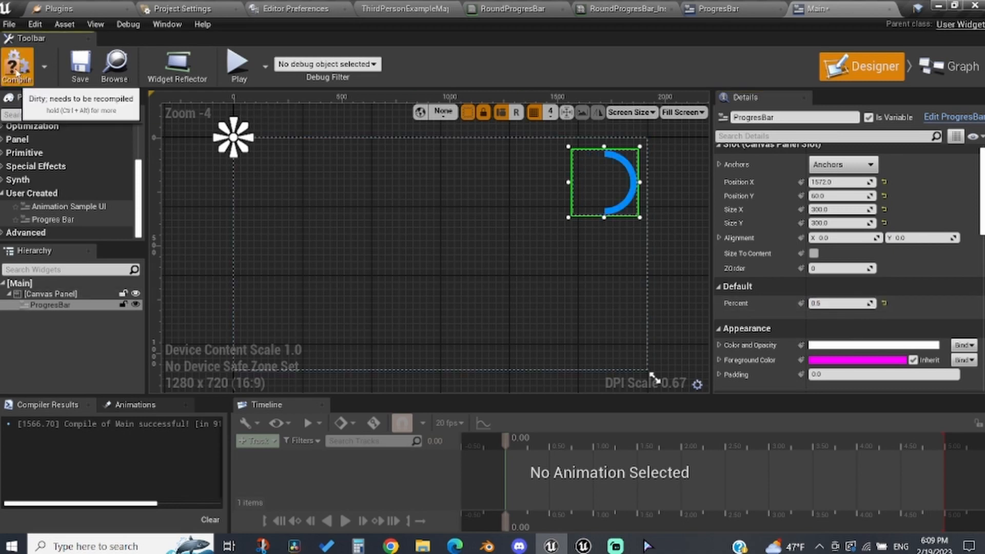
Step: Open the Level Blueprint and add an Event BeginPlay node
click(418, 6)
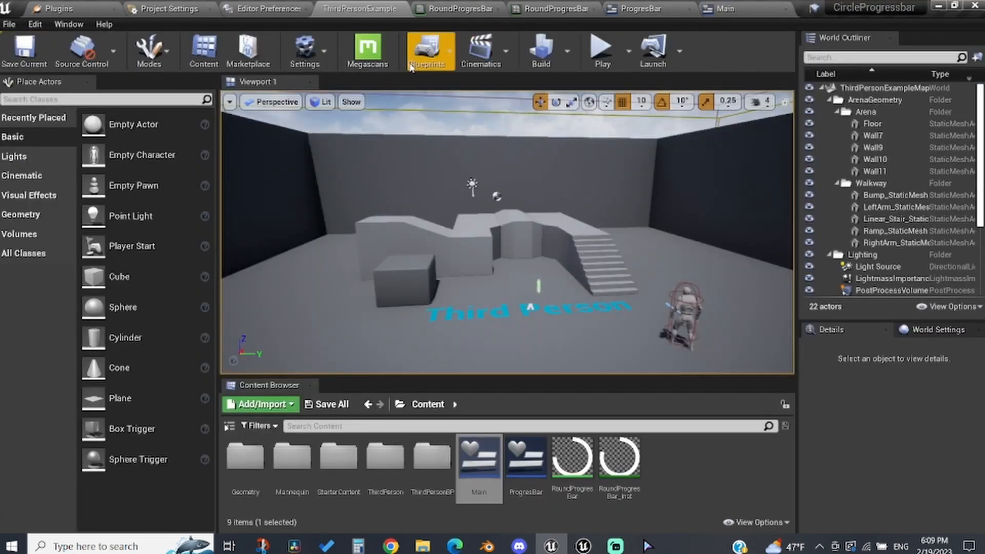
click(426, 51)
click(481, 149)
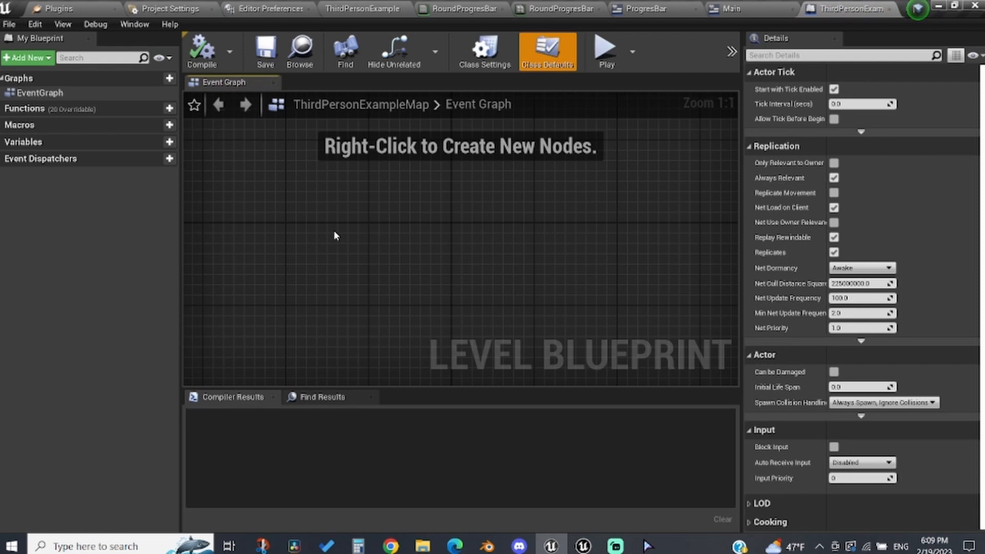
right_click(334, 232)
text(begi)
key(Return)
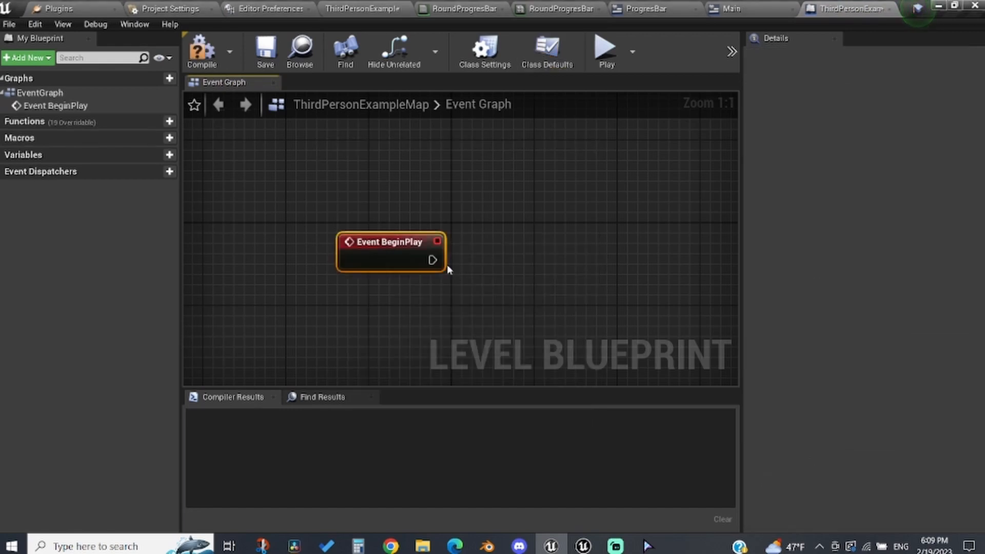
Step: Add a Create Widget node after Event BeginPlay and set its class to Main
drag(432, 261, 479, 265)
text(create)
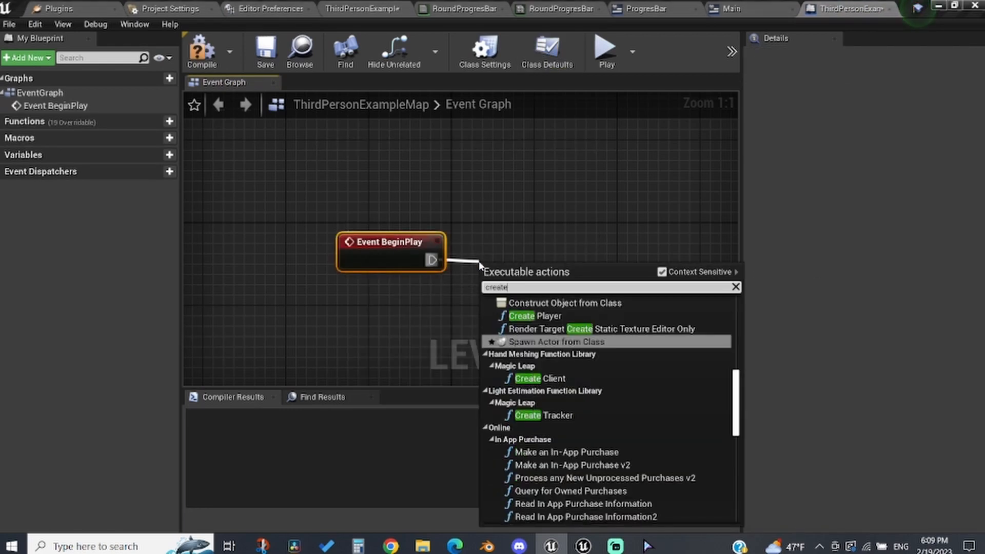
text( widget)
key(Return)
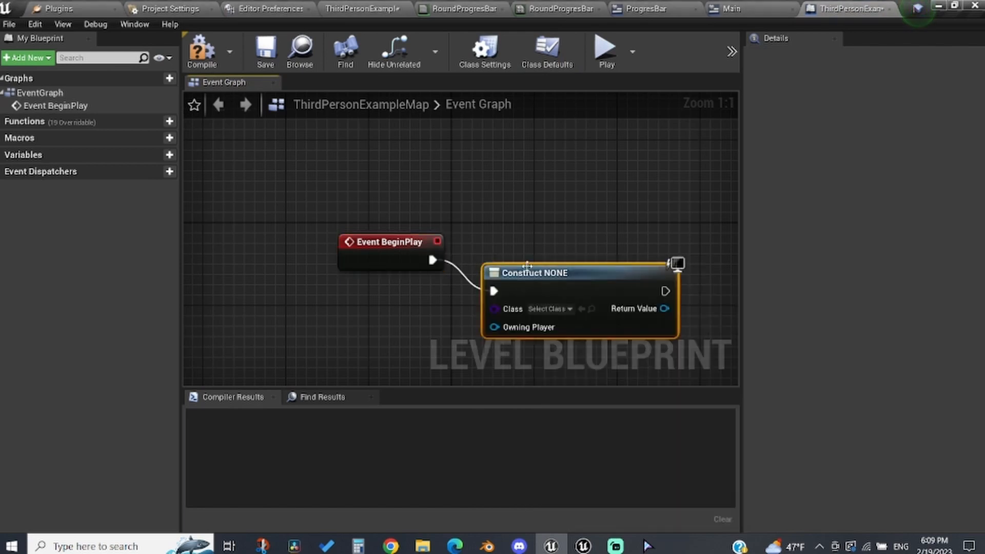
drag(527, 280, 527, 249)
click(546, 277)
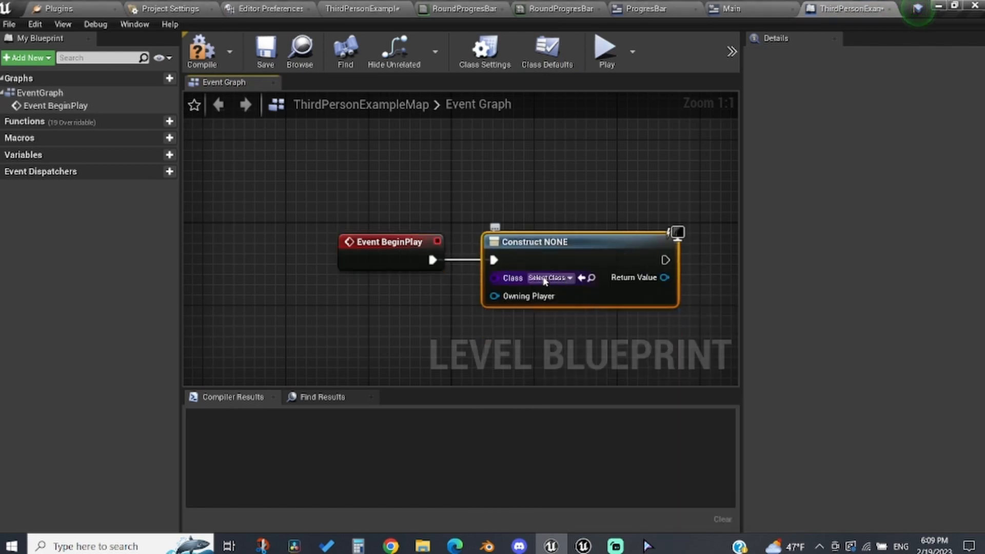
text(main)
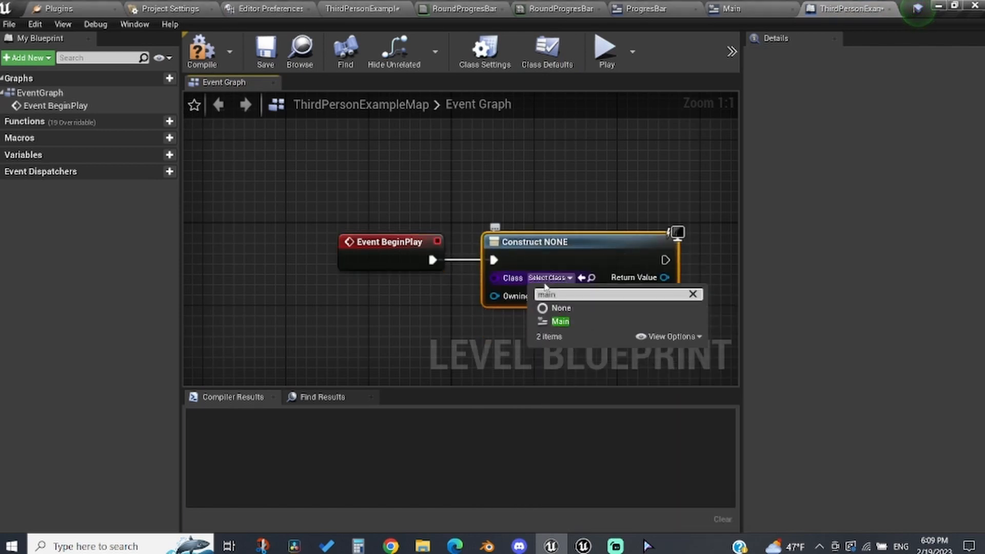
click(560, 321)
Step: Connect an Add to Viewport node to the created widget's return value
drag(639, 277, 519, 267)
text(add to vie)
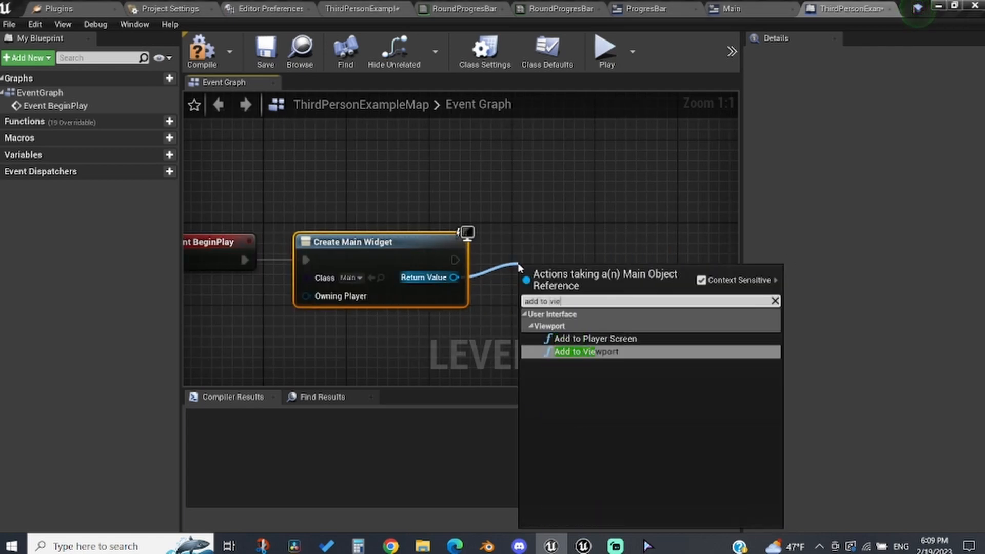
click(595, 351)
Step: Play the level to preview the circular progress bar on screen, then stop the session
click(605, 49)
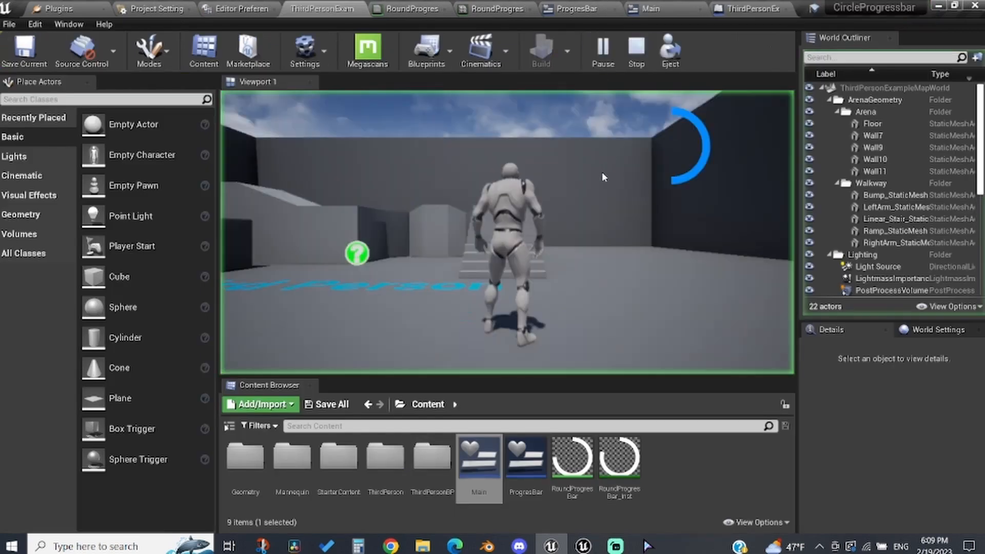
click(601, 172)
key(Escape)
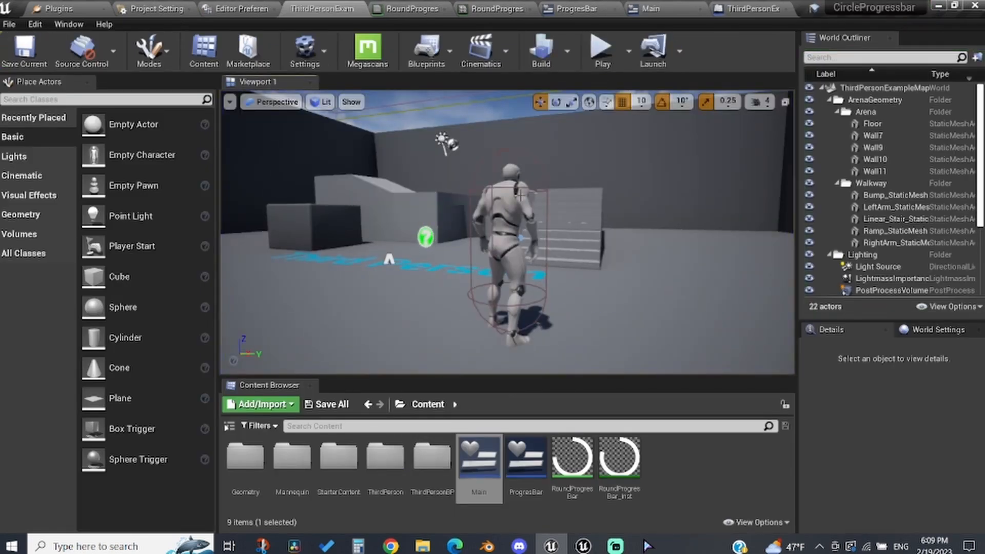
Step: Play the level again and walk the character forward while checking the progress bar overlay
click(520, 195)
key(w)
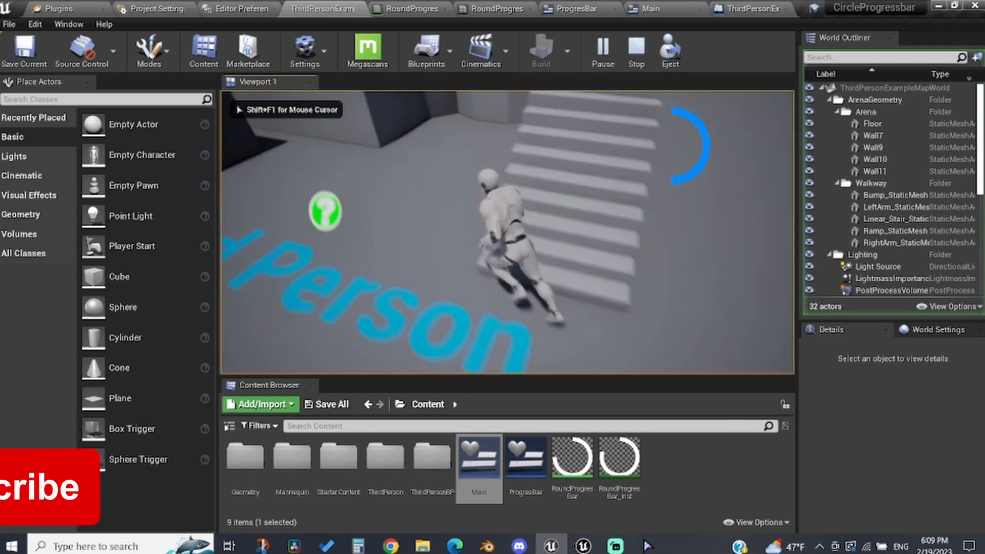
key(w)
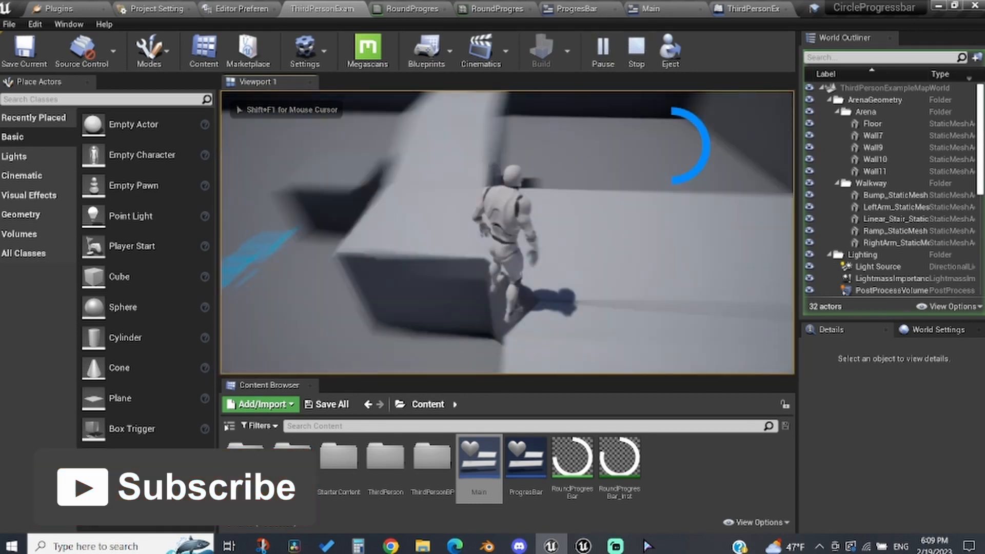
key(w)
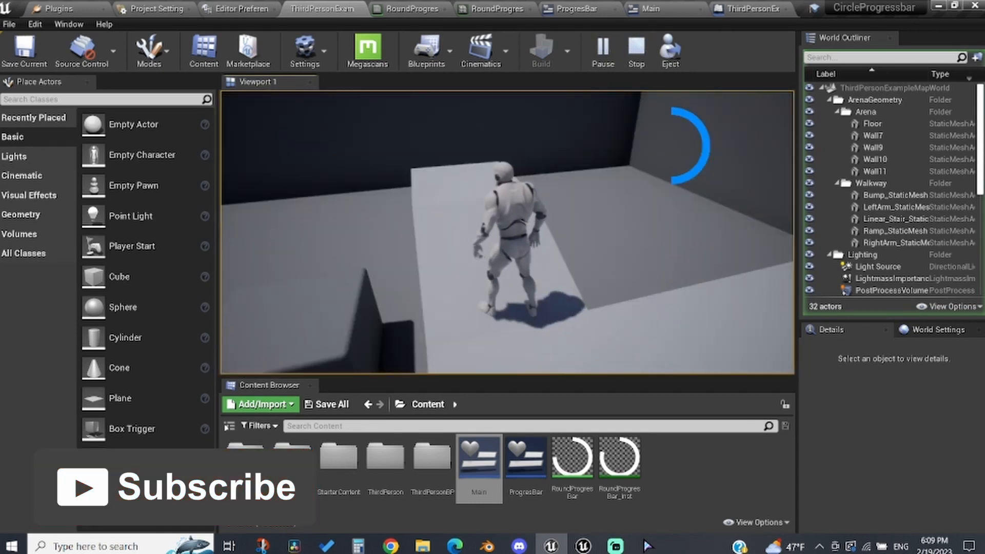